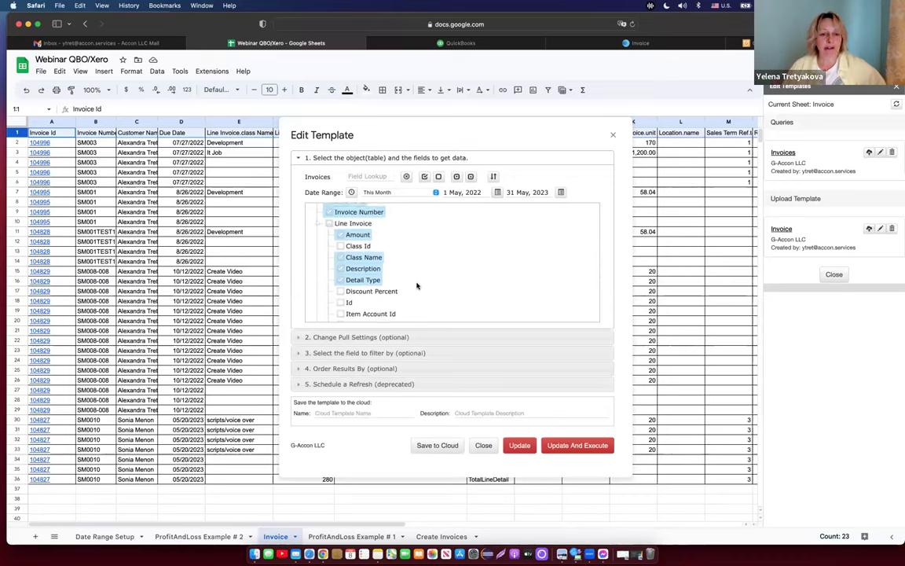
- Review the fields selected in the Invoices query template, from the line items through Total Amount, and close the template unchanged
scroll(417, 286, down, 10)
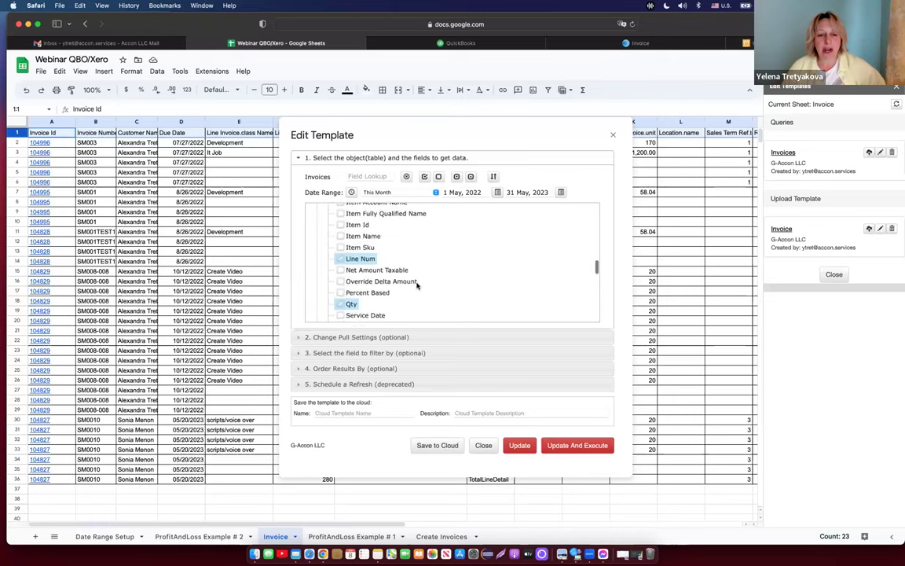
scroll(418, 286, down, 5)
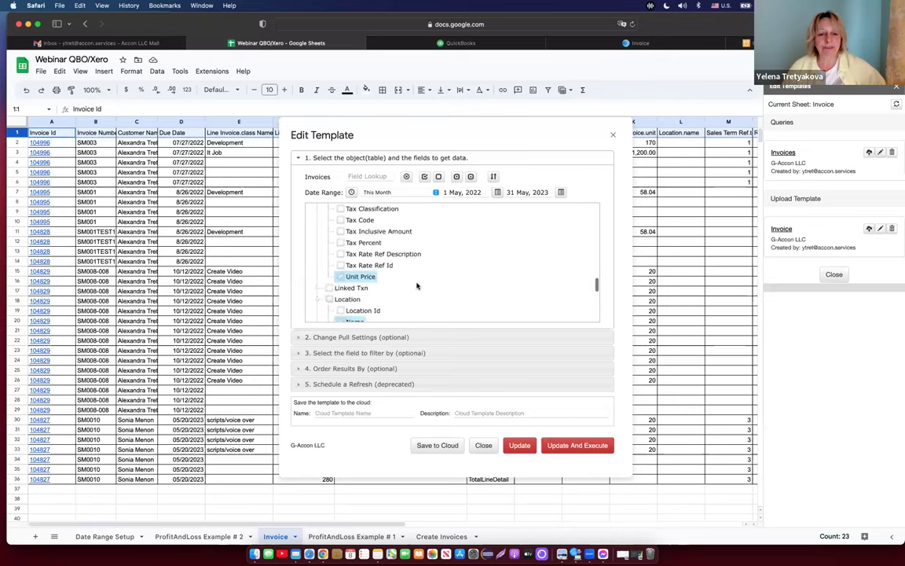
scroll(418, 286, down, 1)
scroll(417, 287, down, 3)
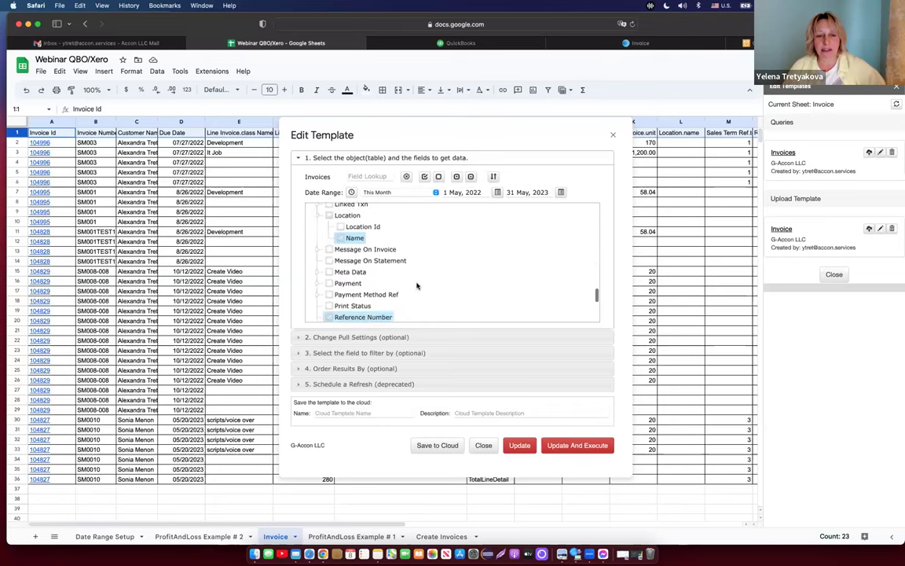
scroll(417, 286, down, 2)
scroll(417, 286, down, 1)
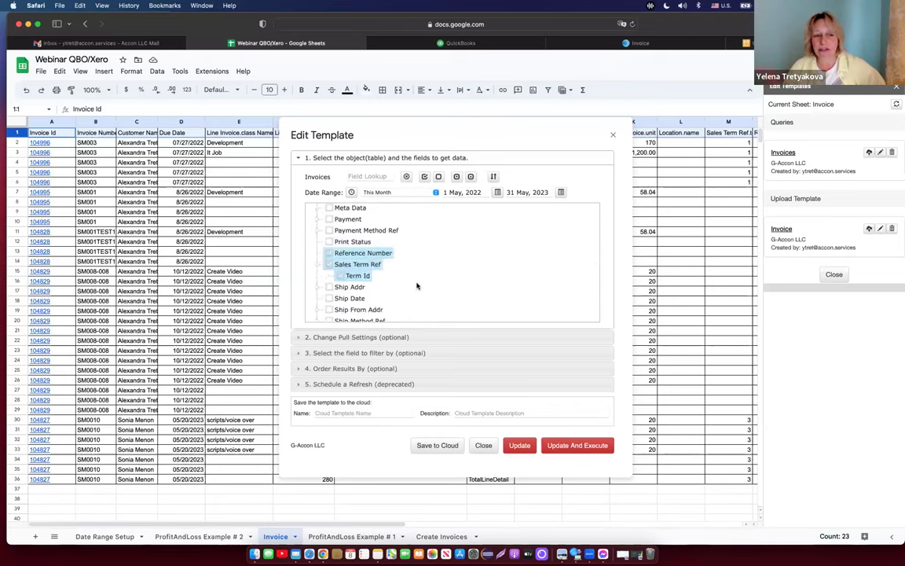
scroll(418, 286, down, 2)
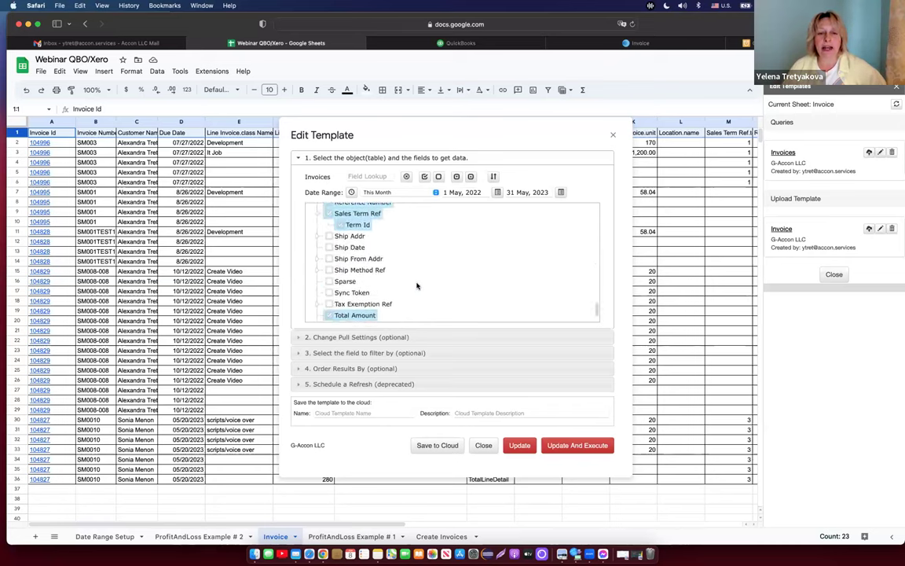
click(483, 446)
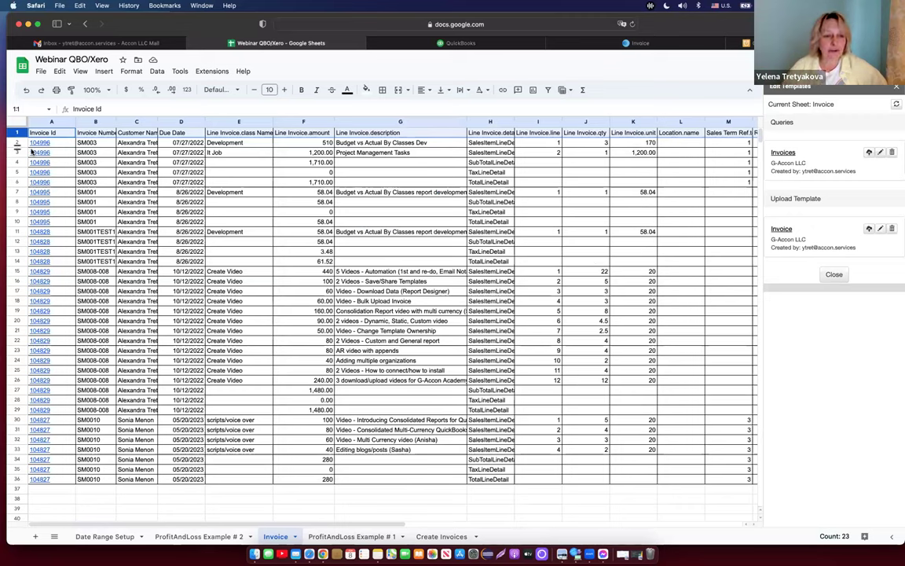
- Open the invoice linked from the Invoice Id in row 2 in QuickBooks to view its lines, and return to the spreadsheet
mouse_move(41, 144)
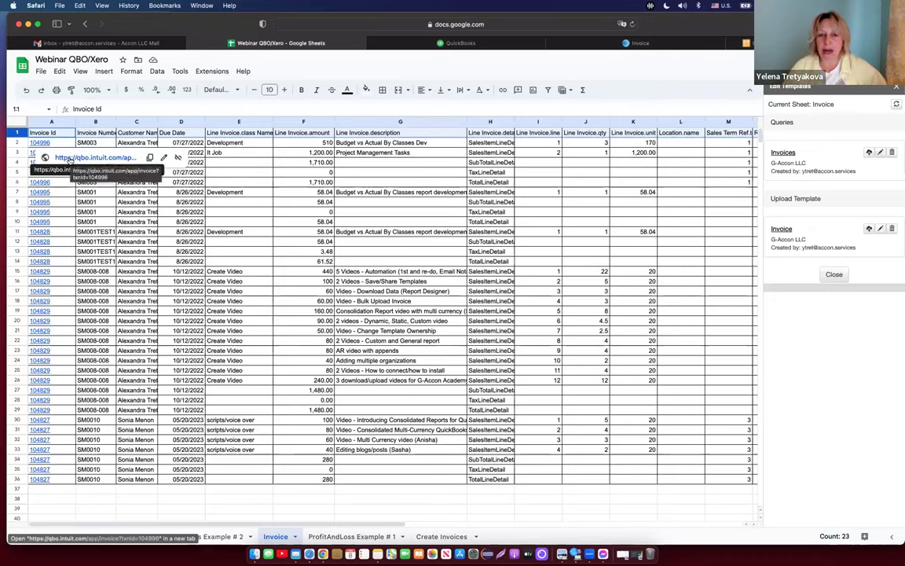
click(69, 160)
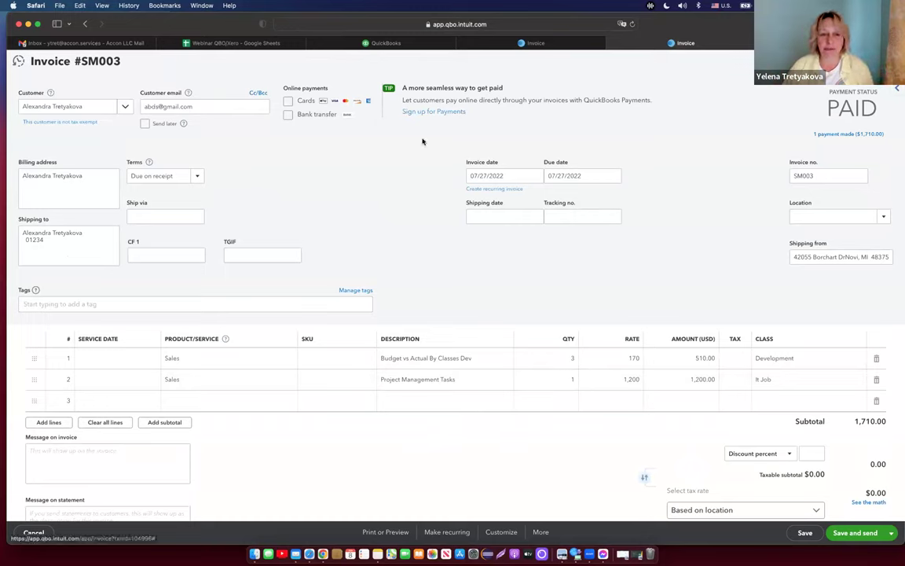
click(240, 44)
- Append "Updated" to the line descriptions "Budget vs Actual By Classes Dev" in G2 and "Project Management Tasks" in G3
click(441, 144)
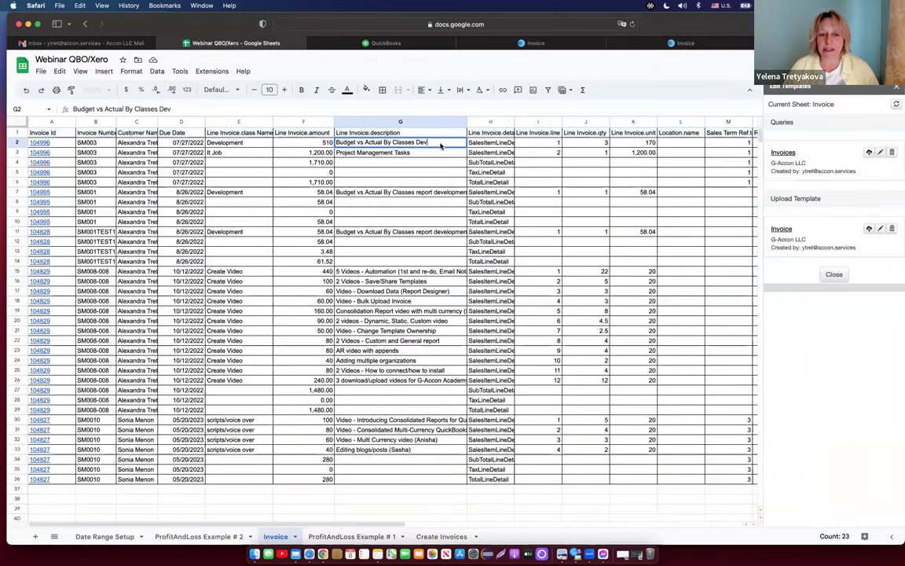
text(Updated)
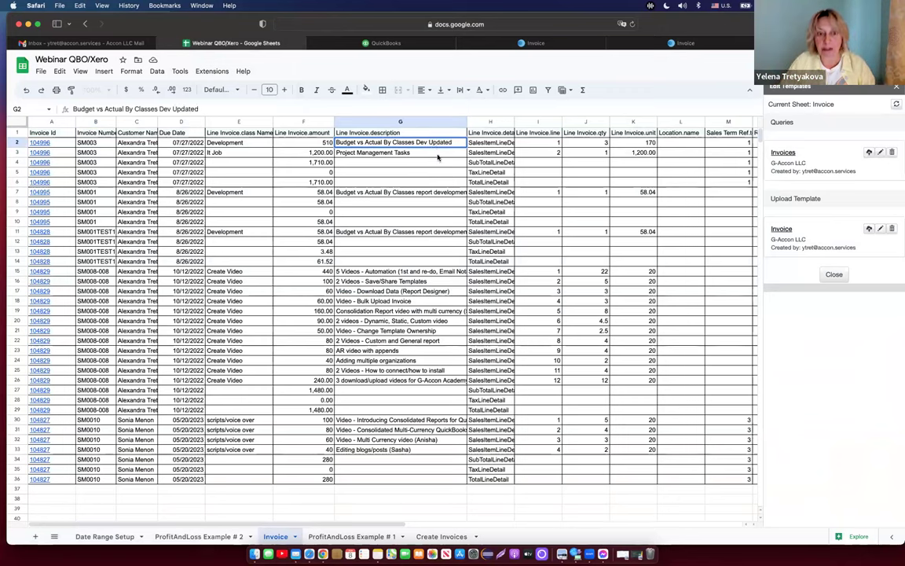
key(Return)
key(Return)
text(Updated)
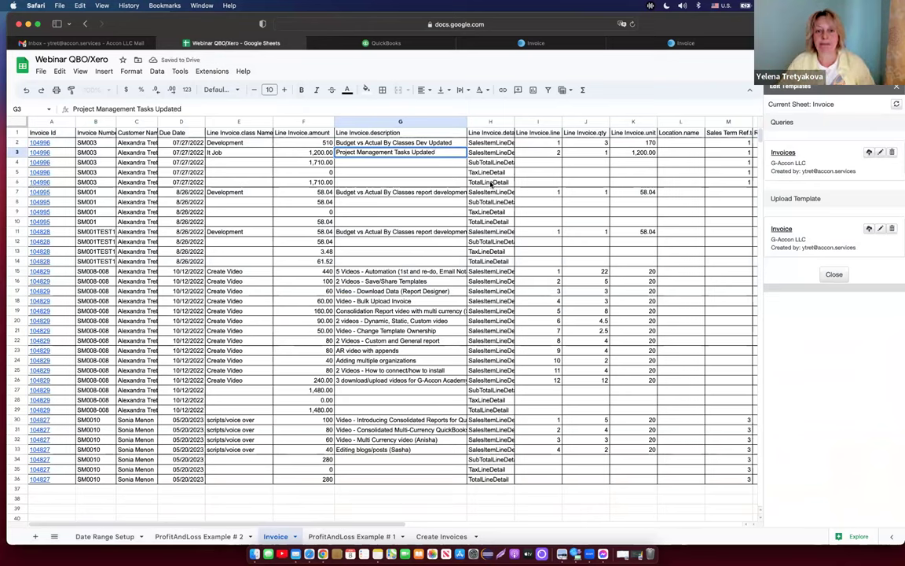
key(Return)
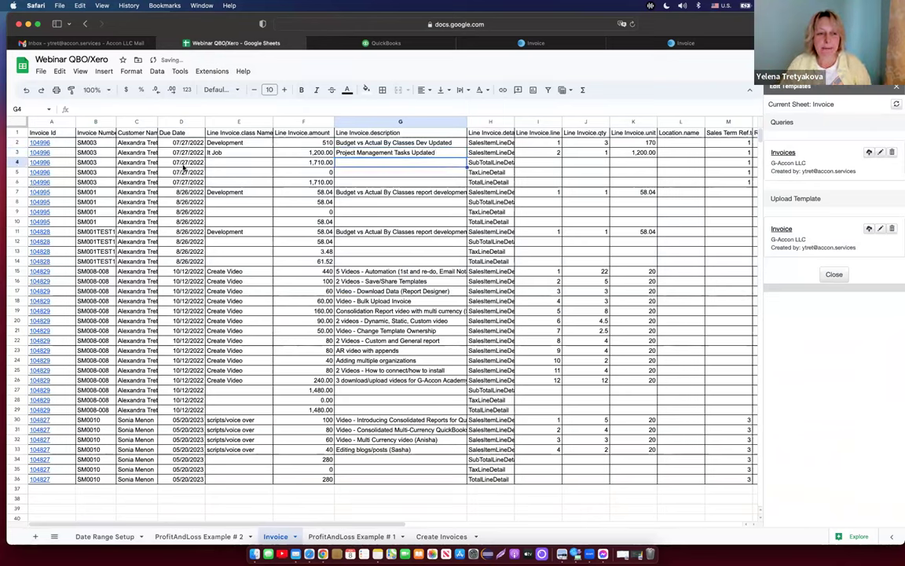
click(98, 145)
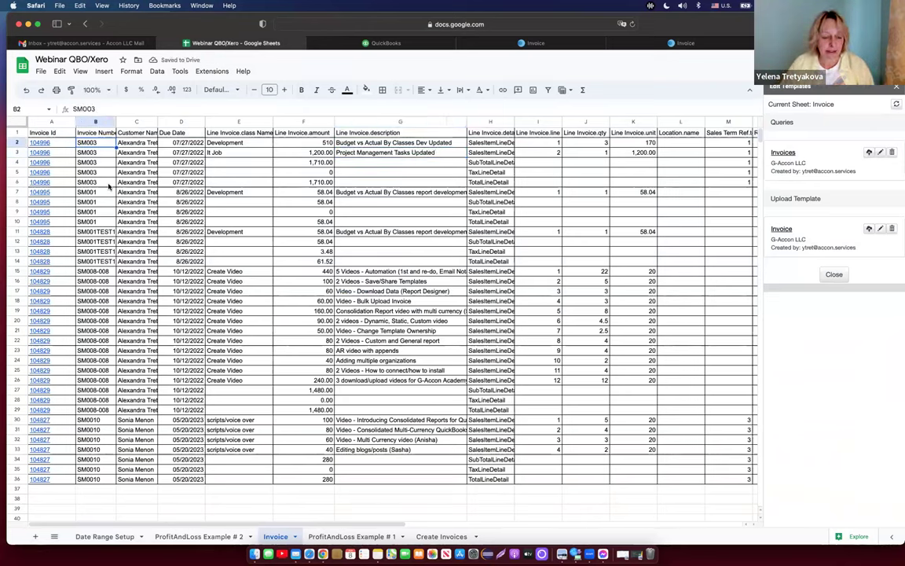
shift+click(110, 186)
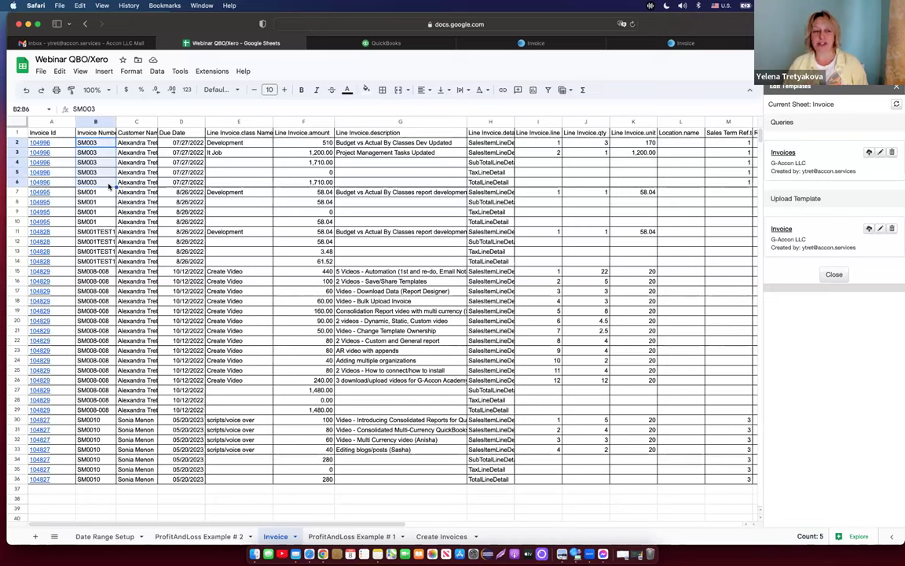
click(16, 132)
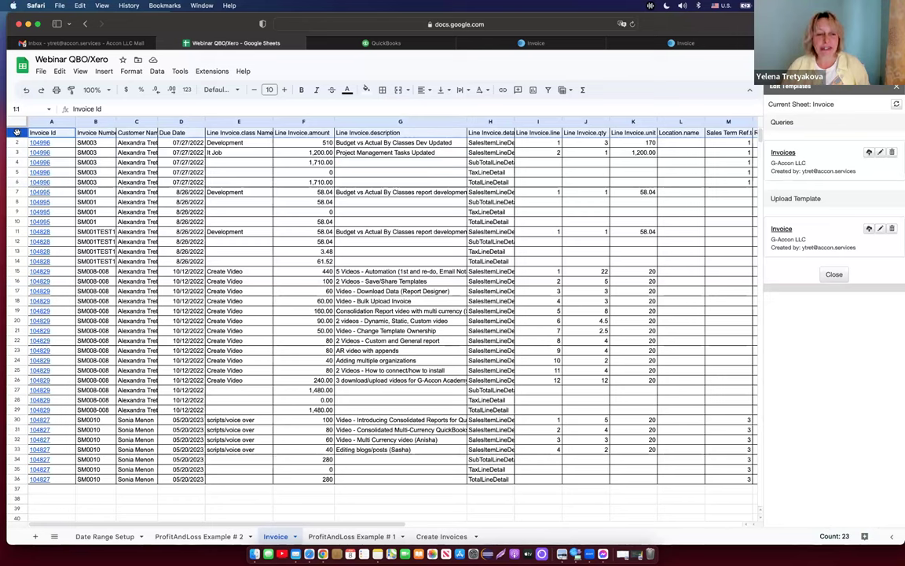
click(222, 73)
mouse_move(267, 195)
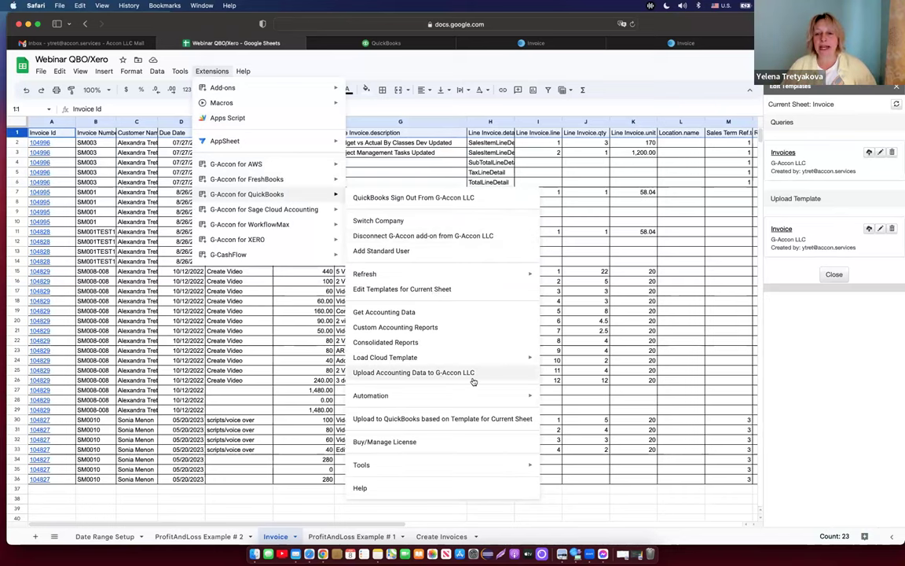
click(784, 320)
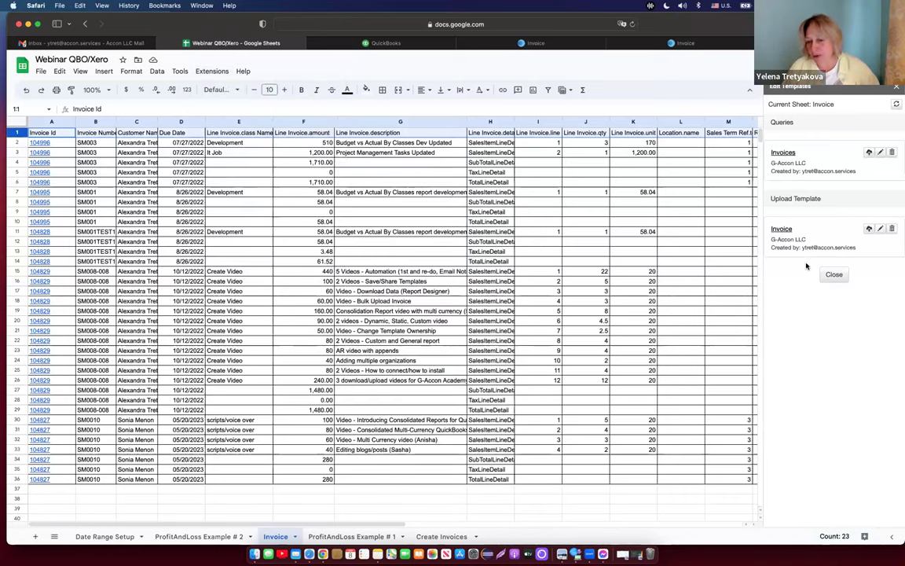
- Open the Invoice upload template, keeping Currently Selected Rows as the row selection mode and Update as the operation
click(786, 230)
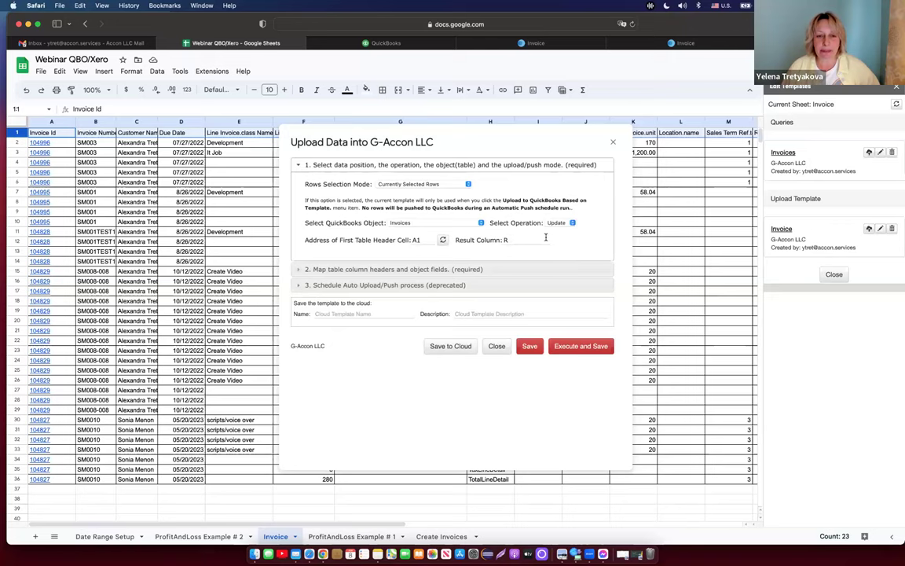
click(467, 186)
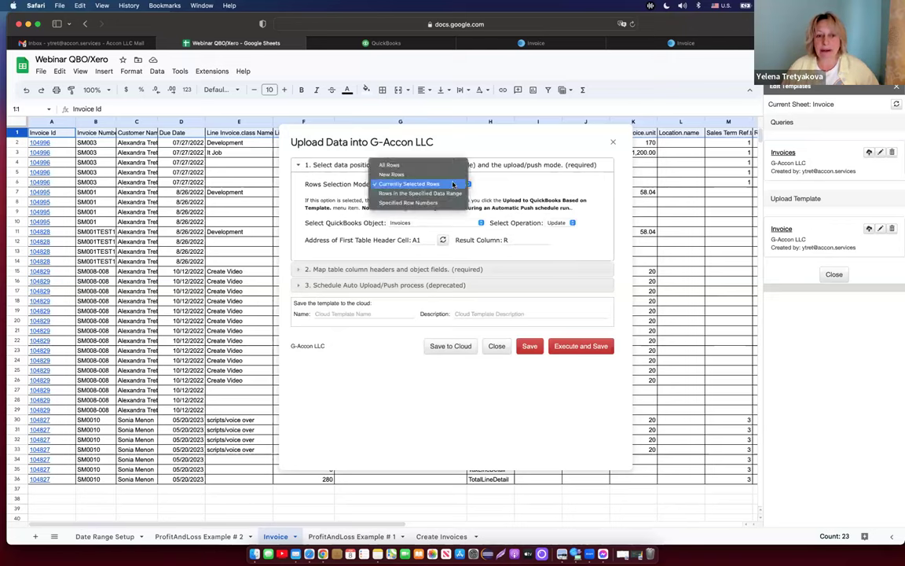
click(452, 184)
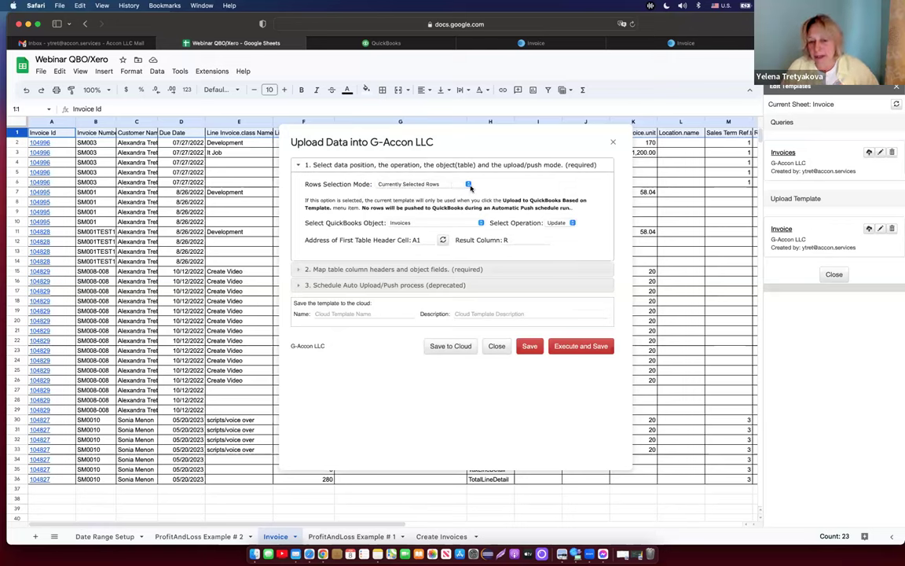
click(468, 184)
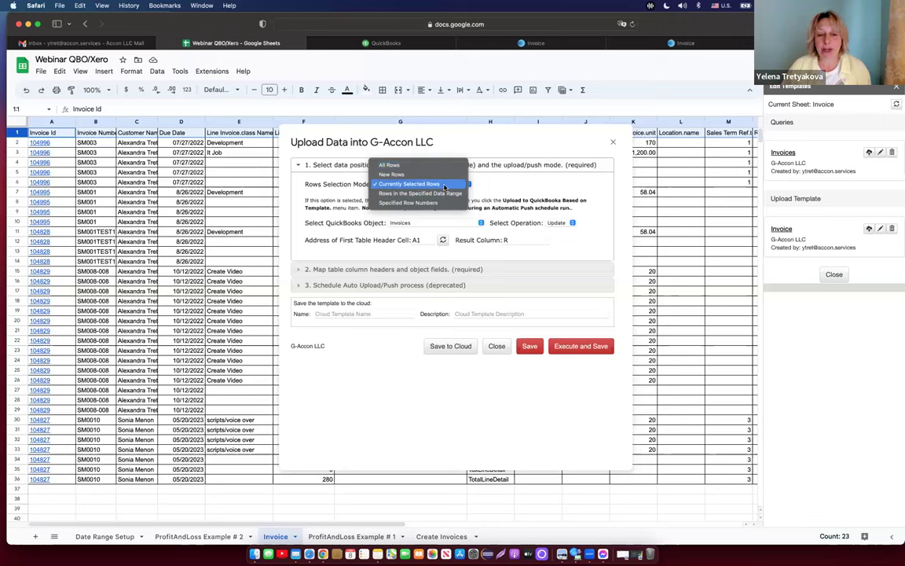
click(444, 185)
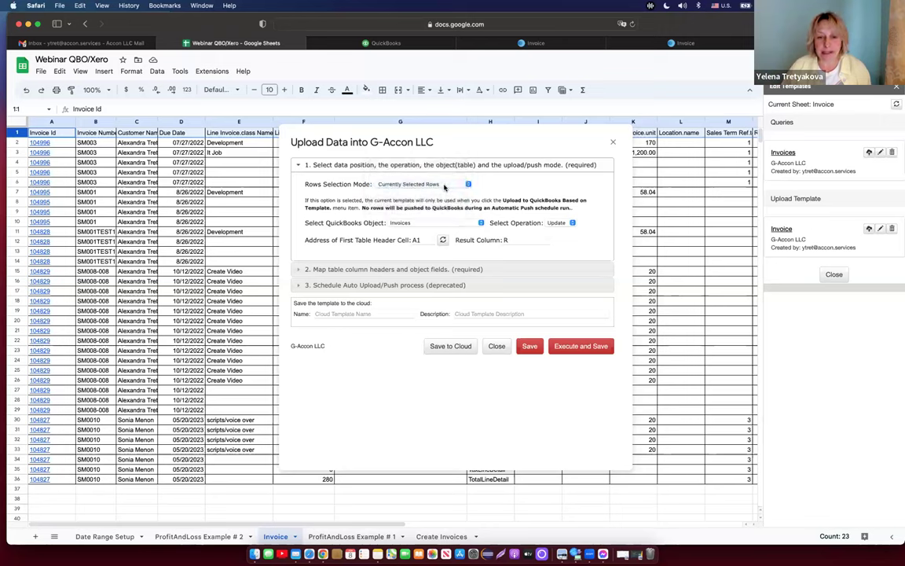
click(573, 223)
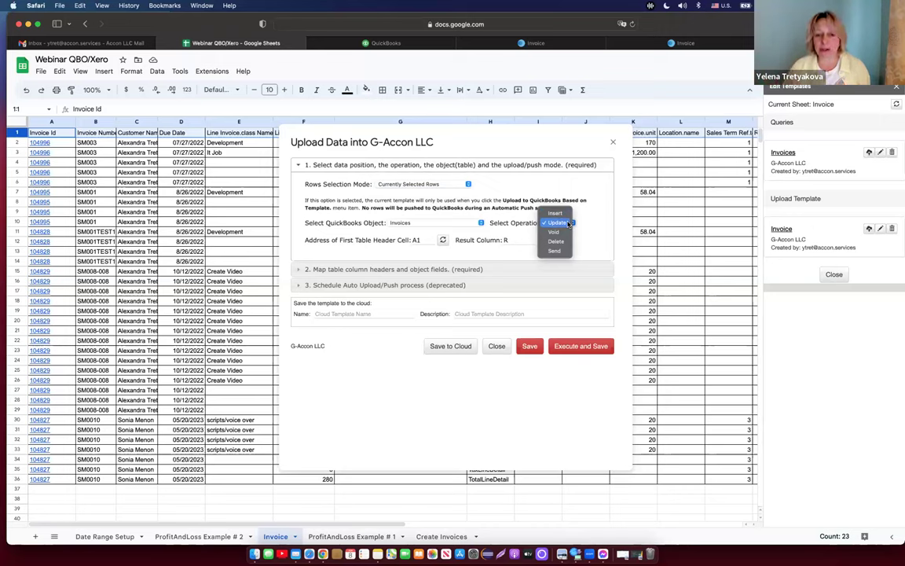
click(605, 223)
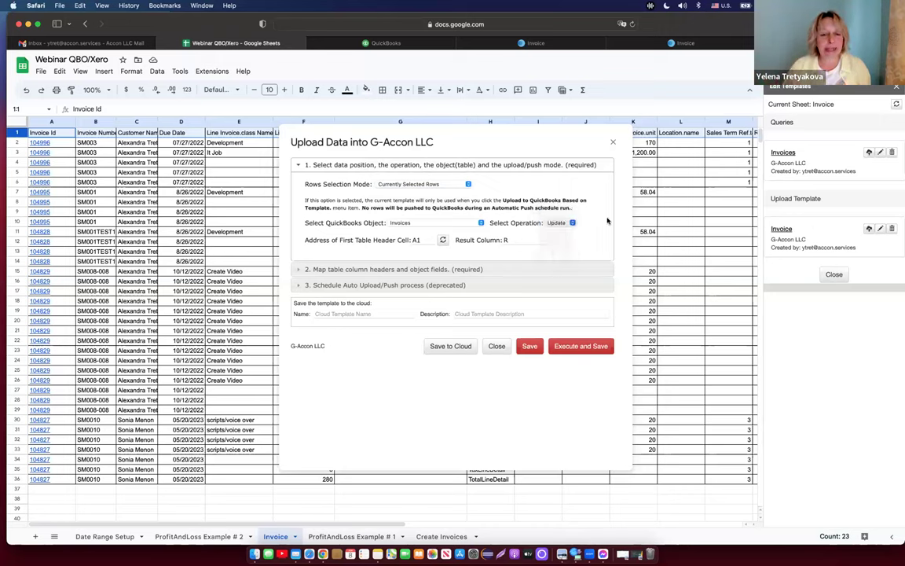
- Examine the upload template's QuickBooks fields, the location.locationId choices and the column mappings
click(408, 270)
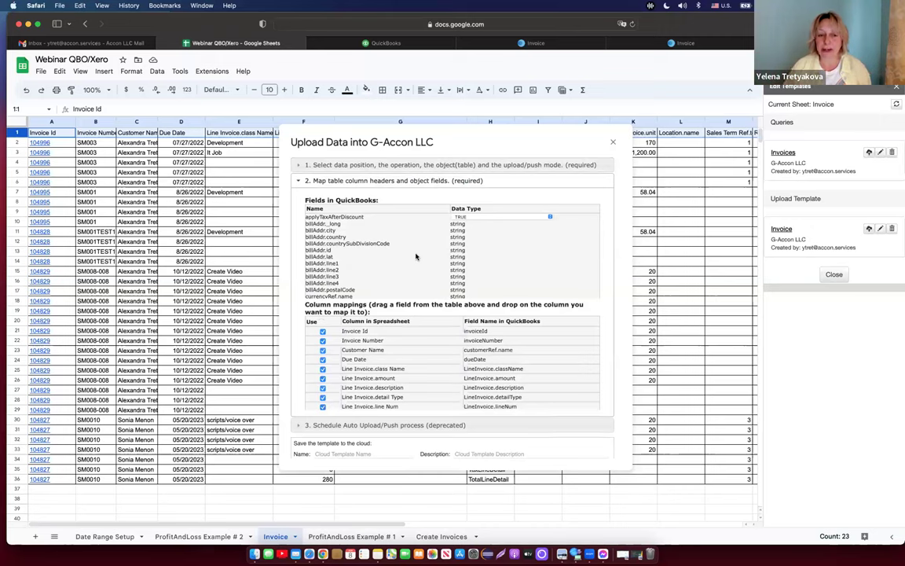
scroll(392, 259, down, 10)
scroll(392, 258, down, 5)
scroll(393, 258, down, 5)
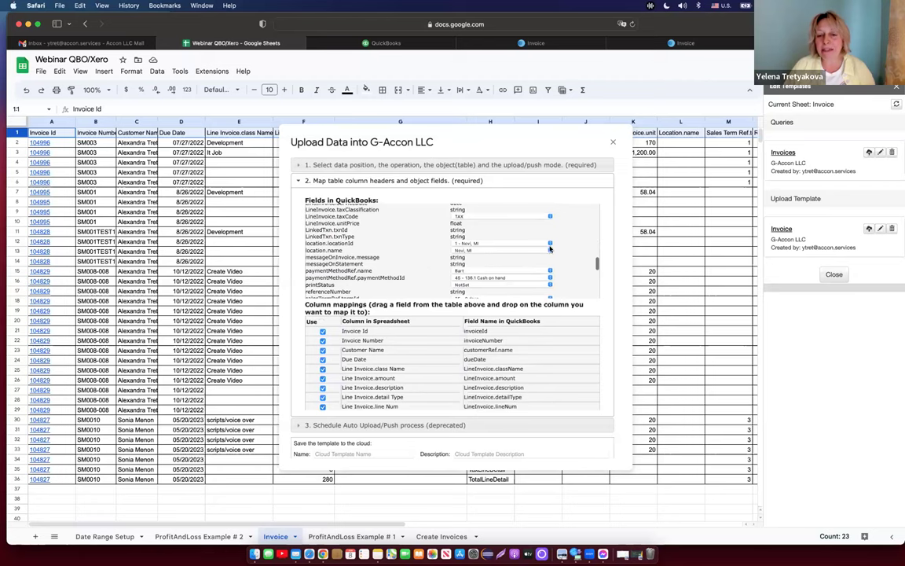
click(549, 245)
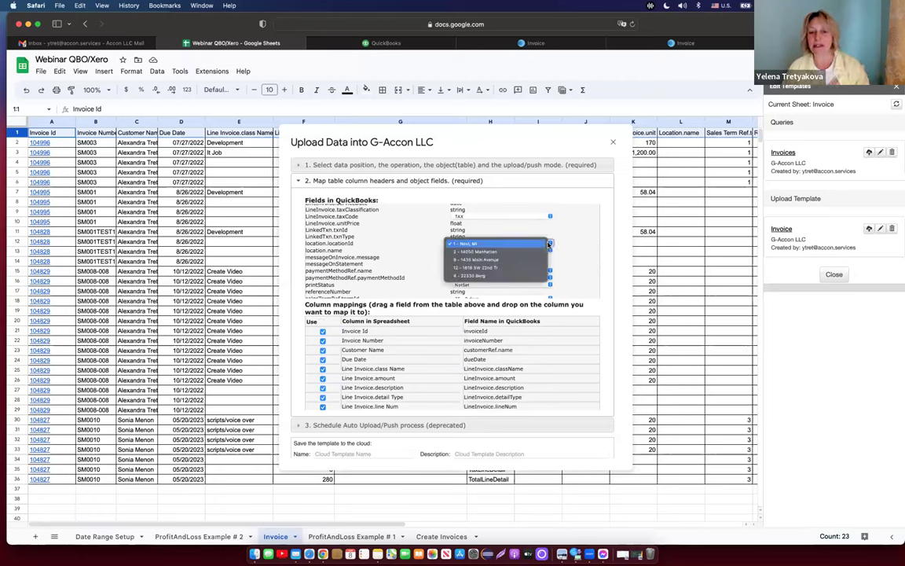
click(371, 211)
scroll(374, 365, down, 3)
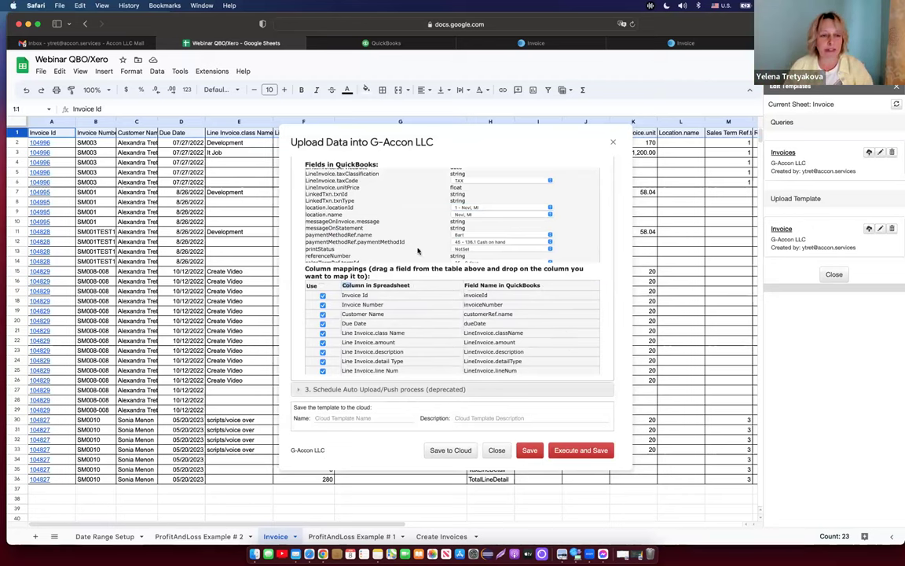
- Select the invoice's cells B2:B6, execute and save the upload template, and dismiss the template sidebar
click(100, 144)
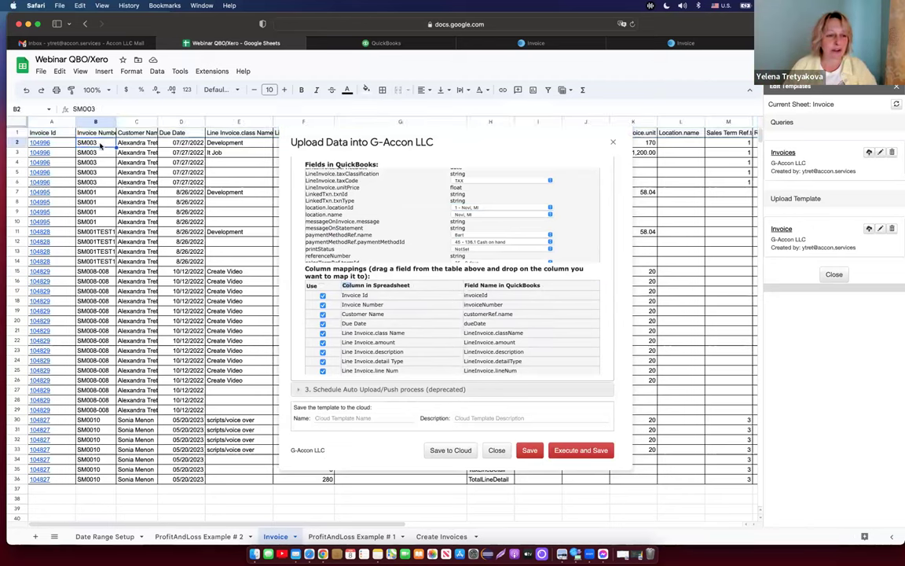
shift+click(104, 184)
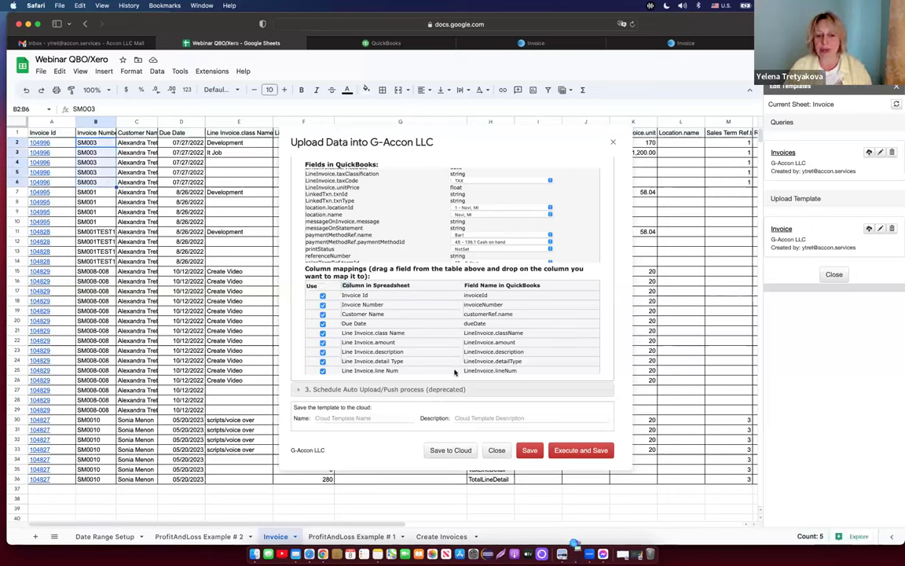
click(590, 451)
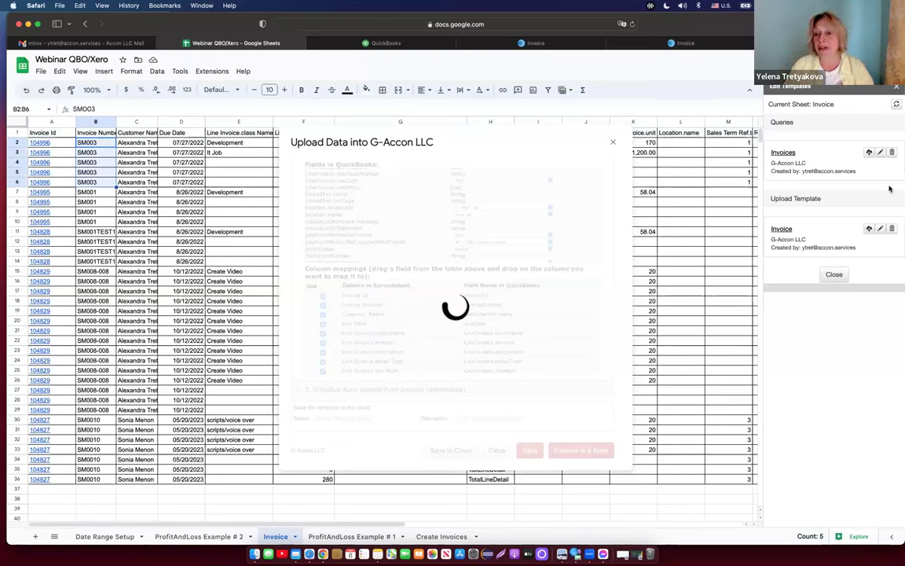
click(897, 87)
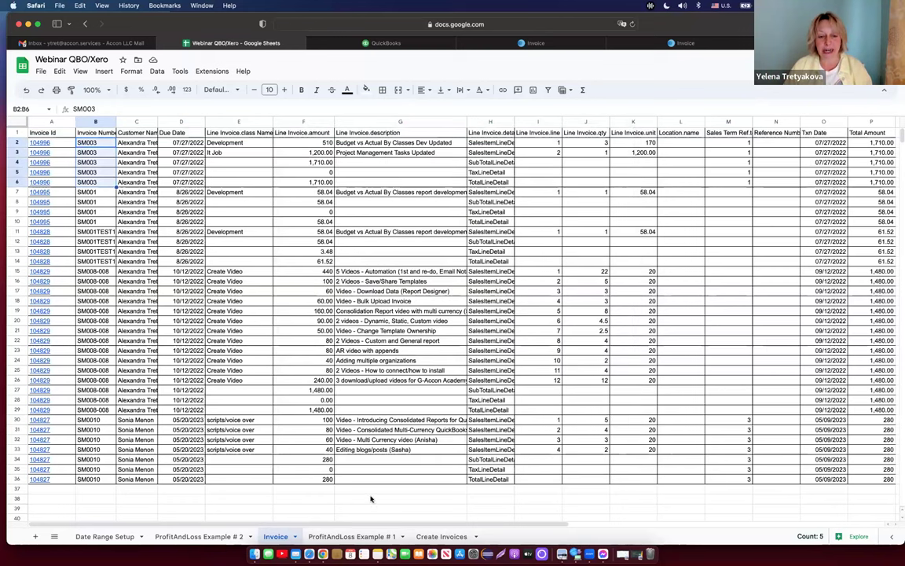
- Widen the Timestamp column V in the upload results so that the full date and time fit
scroll(747, 527, right, 5)
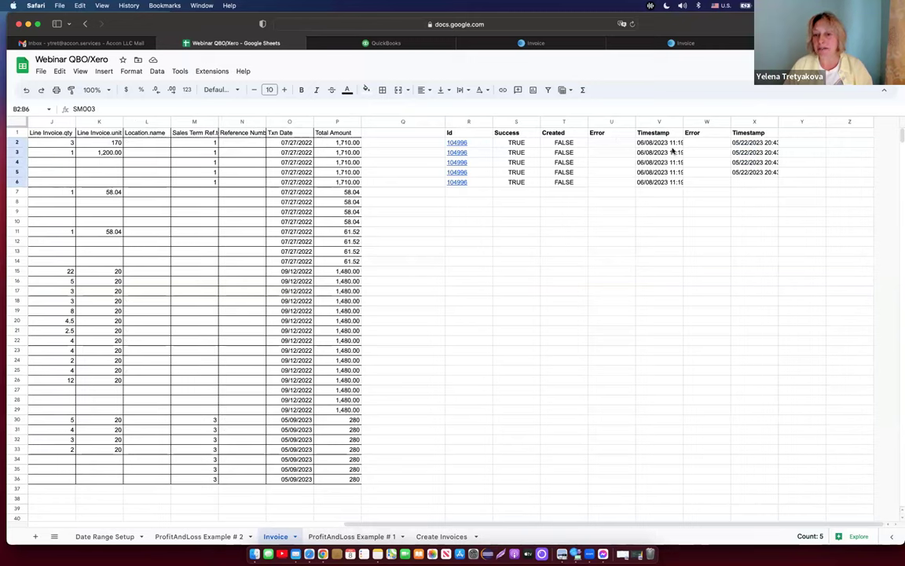
click(673, 144)
drag(683, 124, 733, 123)
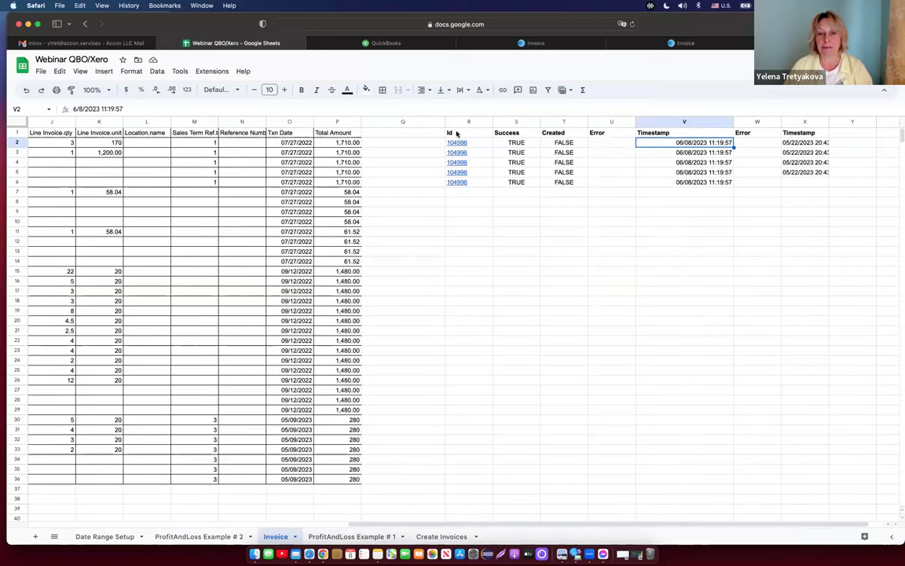
- Open the uploaded invoice in QuickBooks from its Id link in row 2, check the line descriptions, and return to the spreadsheet
mouse_move(463, 144)
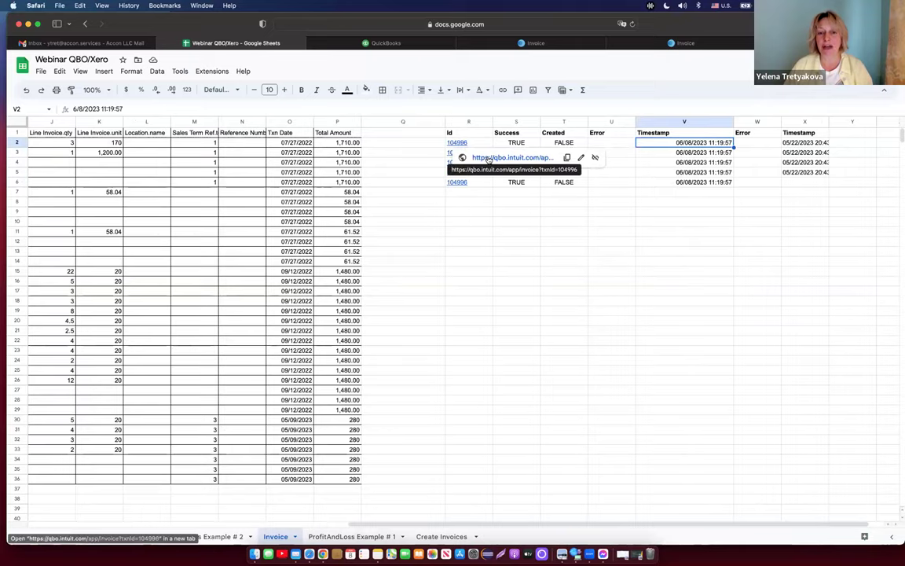
click(489, 158)
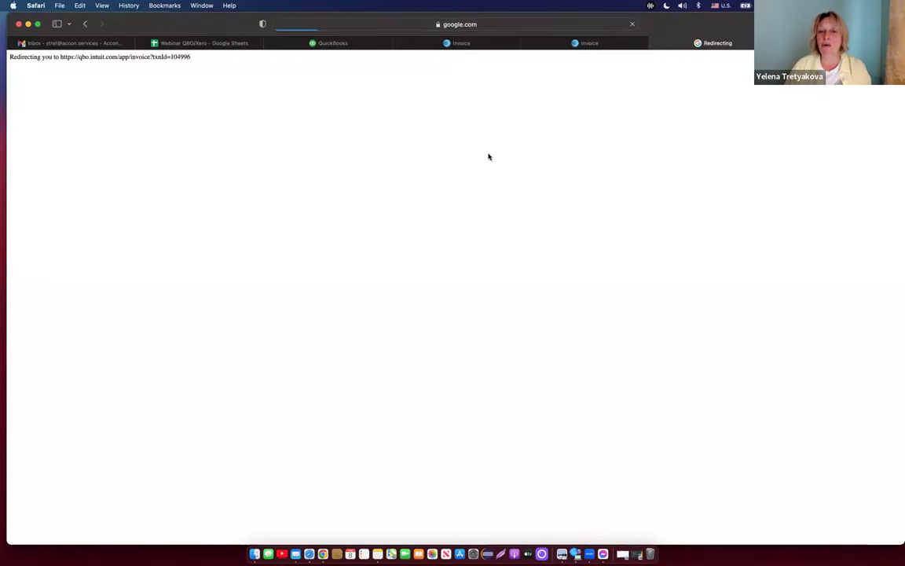
mouse_move(593, 48)
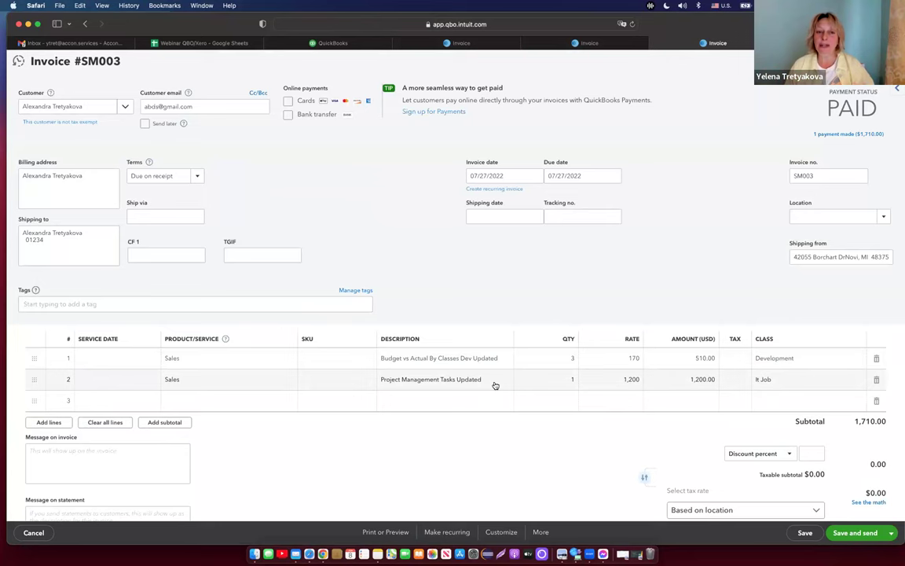
click(237, 44)
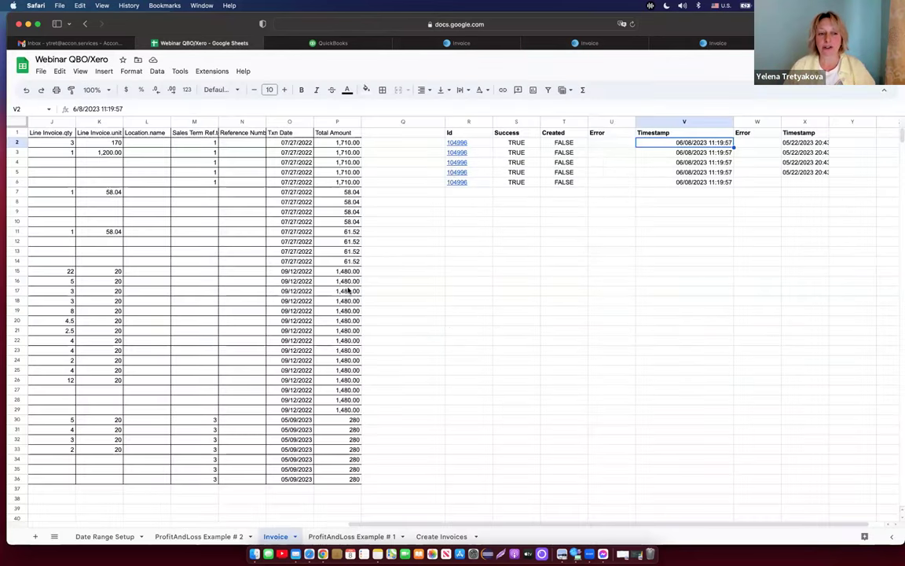
- Reopen the Invoice upload template from the current sheet's templates, review the available QuickBooks objects, and dismiss the template and sidebar
click(211, 71)
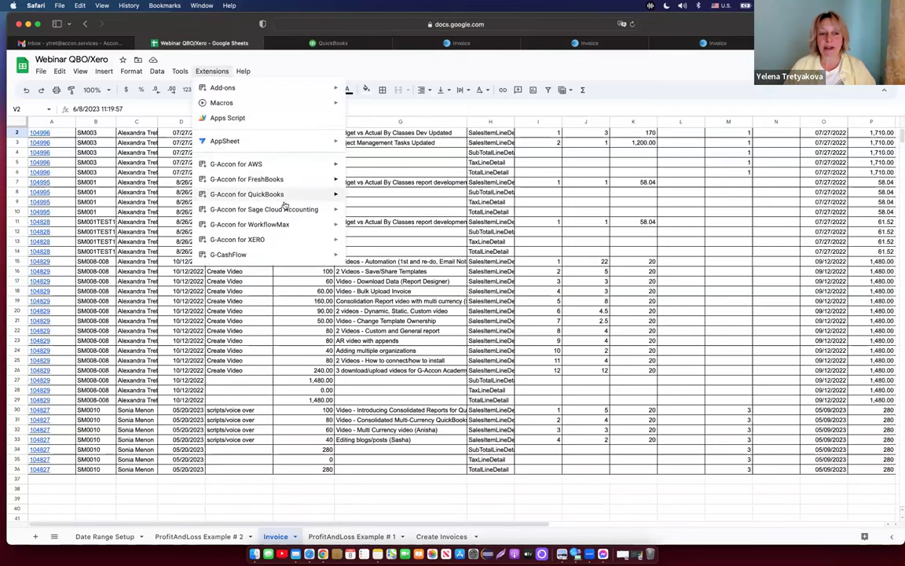
mouse_move(283, 195)
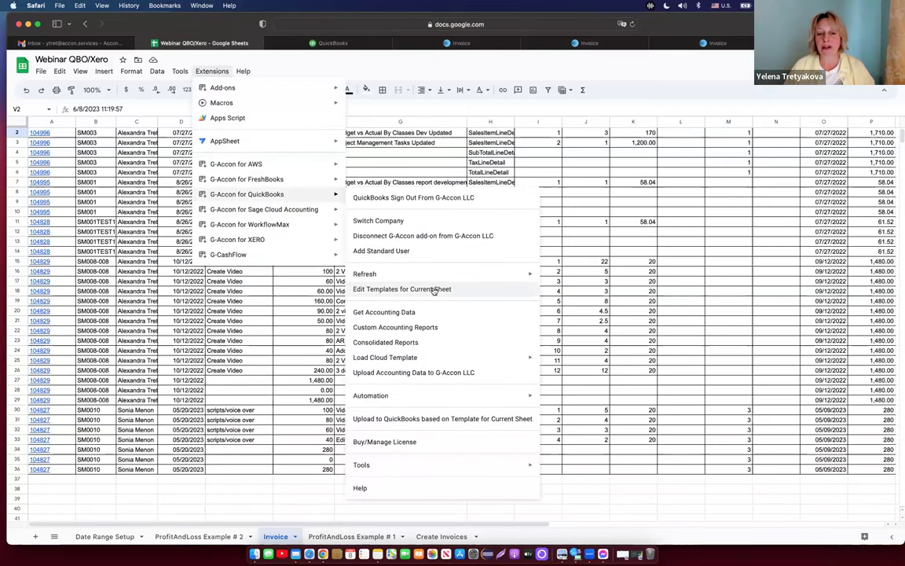
click(434, 290)
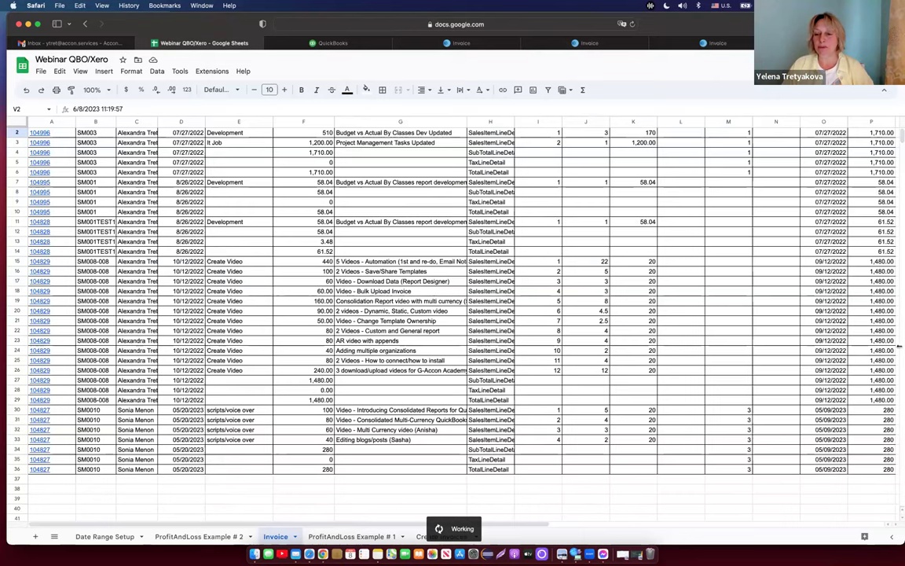
click(785, 229)
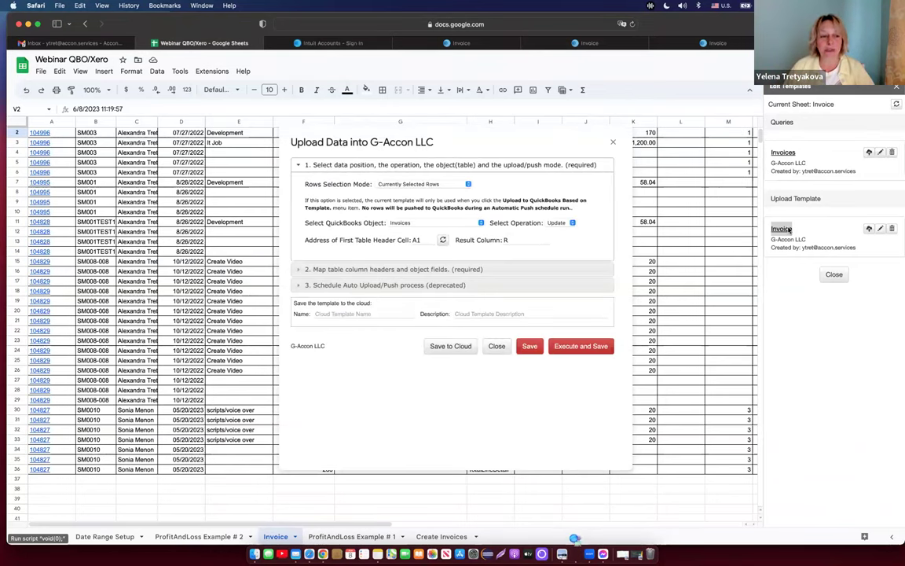
click(785, 228)
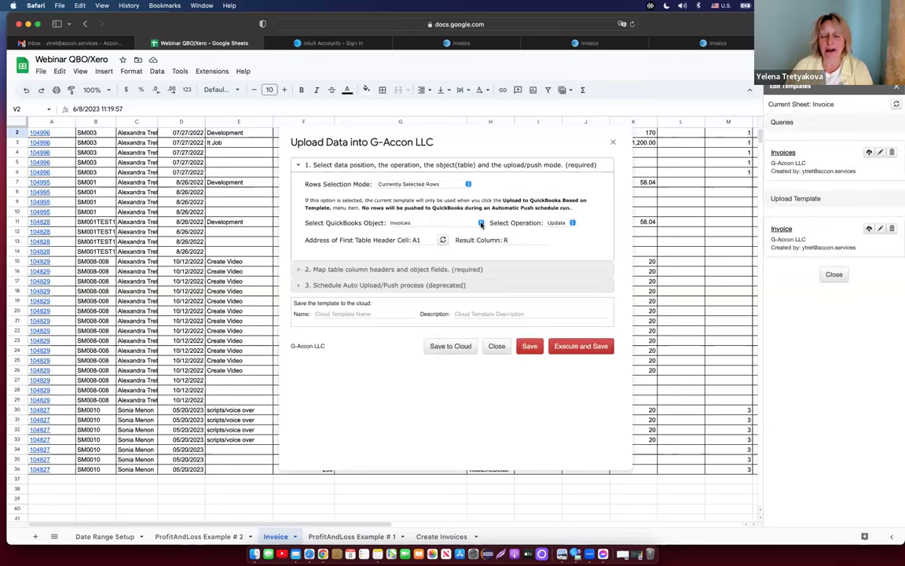
click(481, 223)
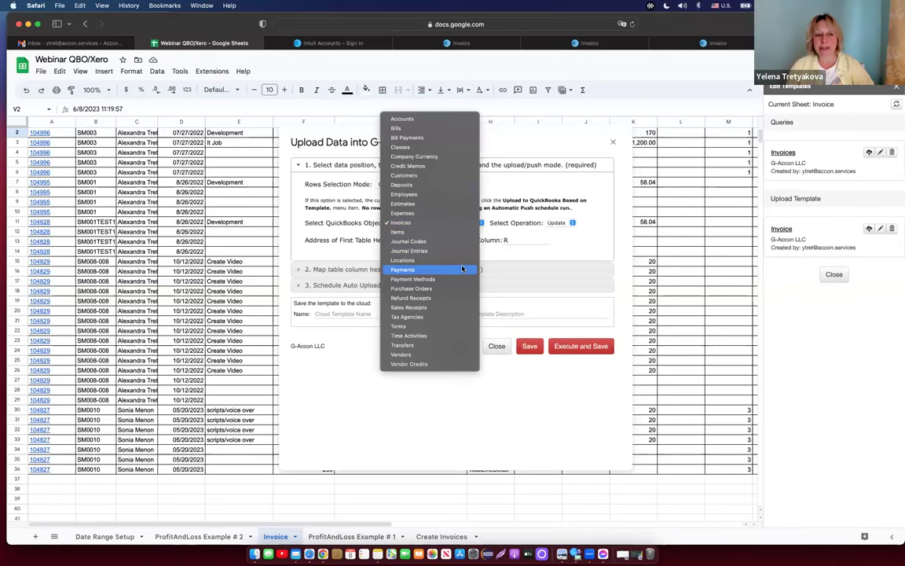
click(613, 143)
click(897, 89)
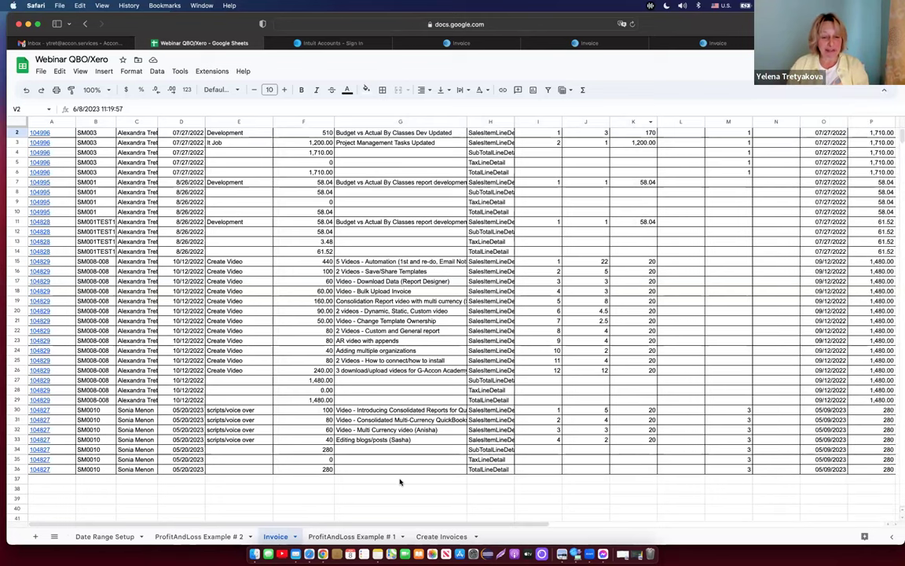
- Create and execute a custom Profit And Loss report for This Month compared with 12 previous periods, on the Accrual method with YTD shown
click(221, 73)
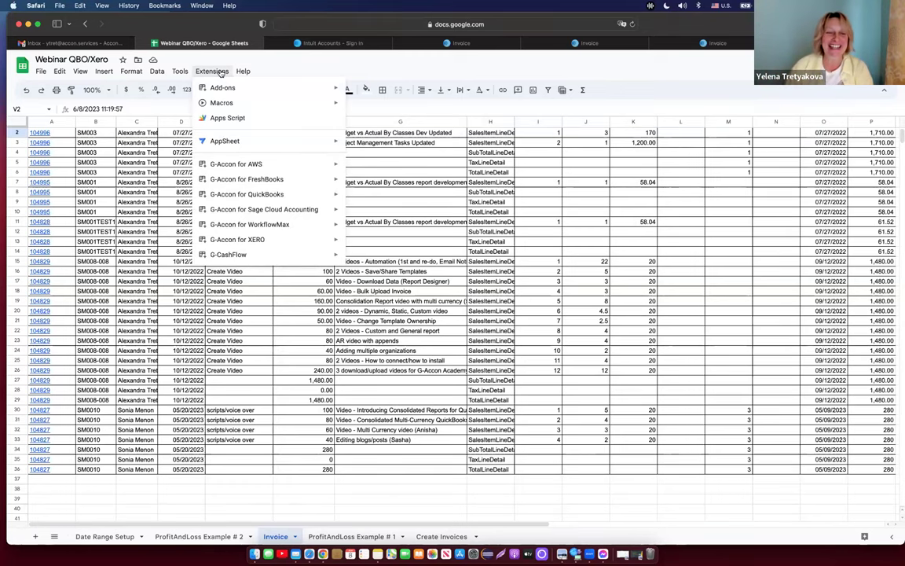
mouse_move(271, 194)
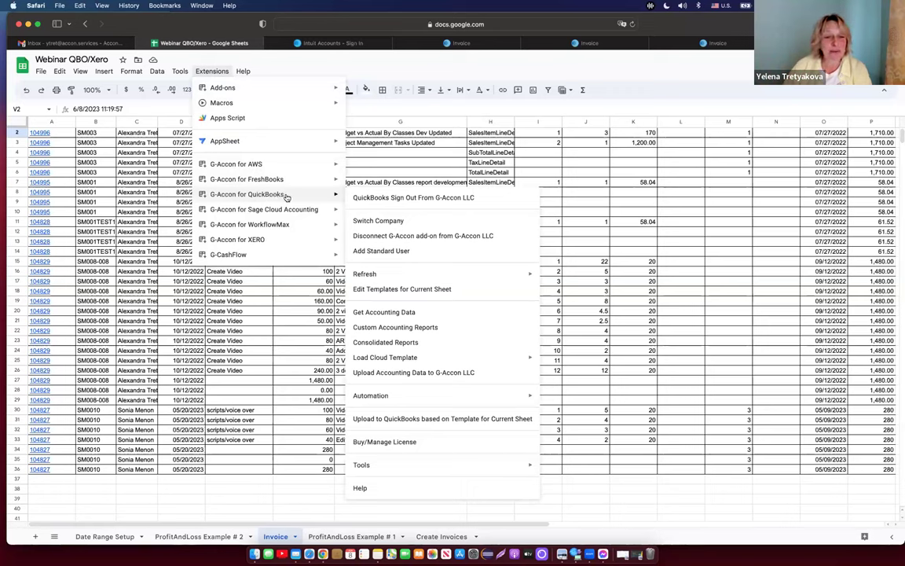
click(425, 329)
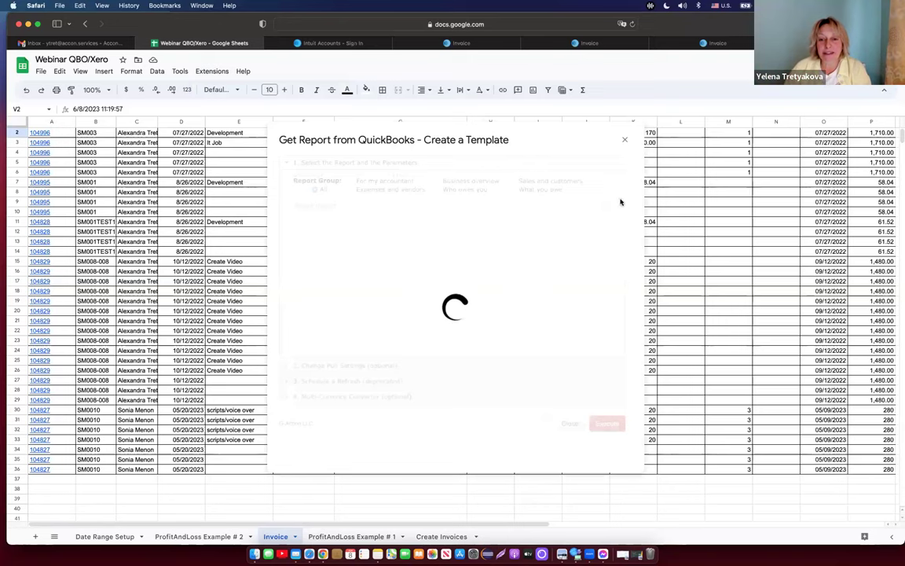
click(606, 208)
scroll(463, 381, down, 10)
scroll(463, 381, down, 1)
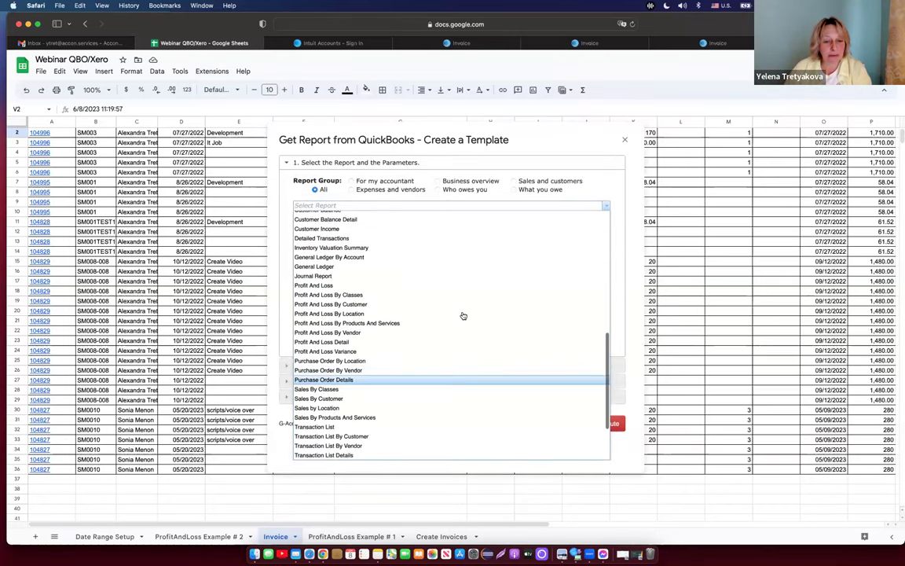
click(444, 287)
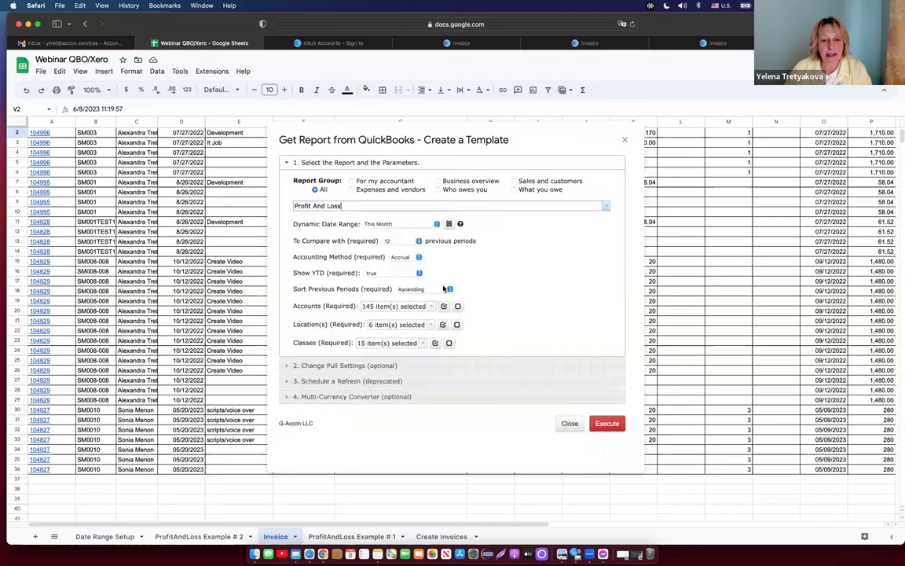
scroll(552, 303, down, 3)
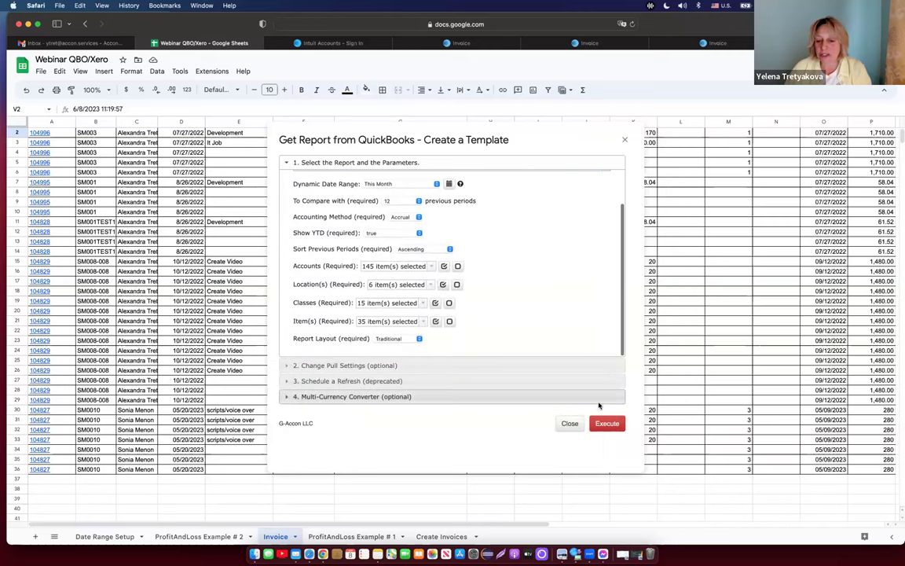
click(608, 424)
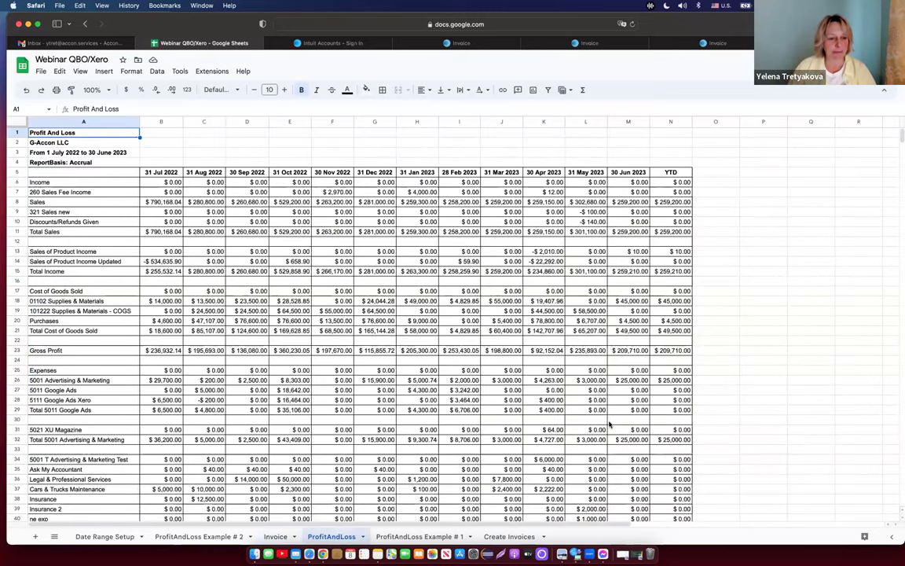
- Review the new ProfitAndLoss report and the gross profit margin formula in cell A9 of the Date Range Setup sheet
scroll(609, 425, down, 2)
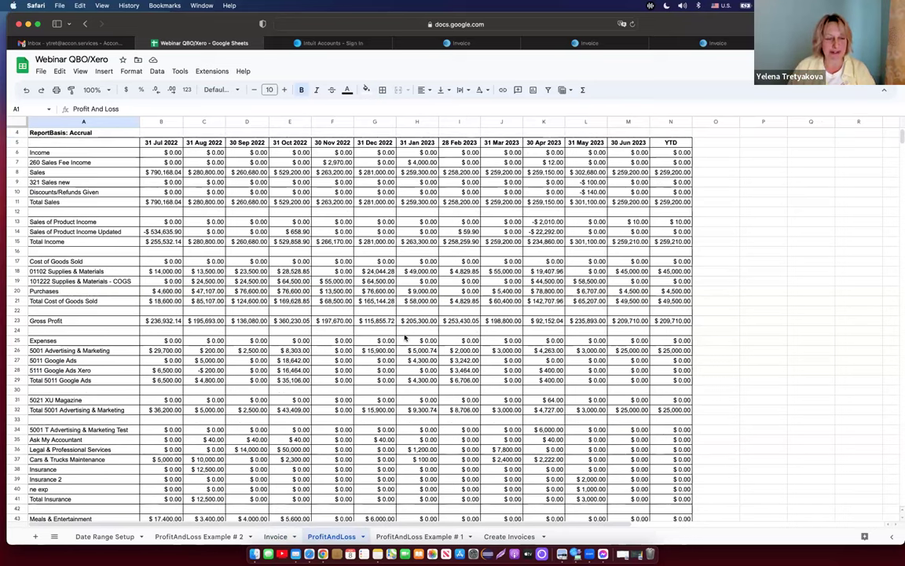
click(117, 538)
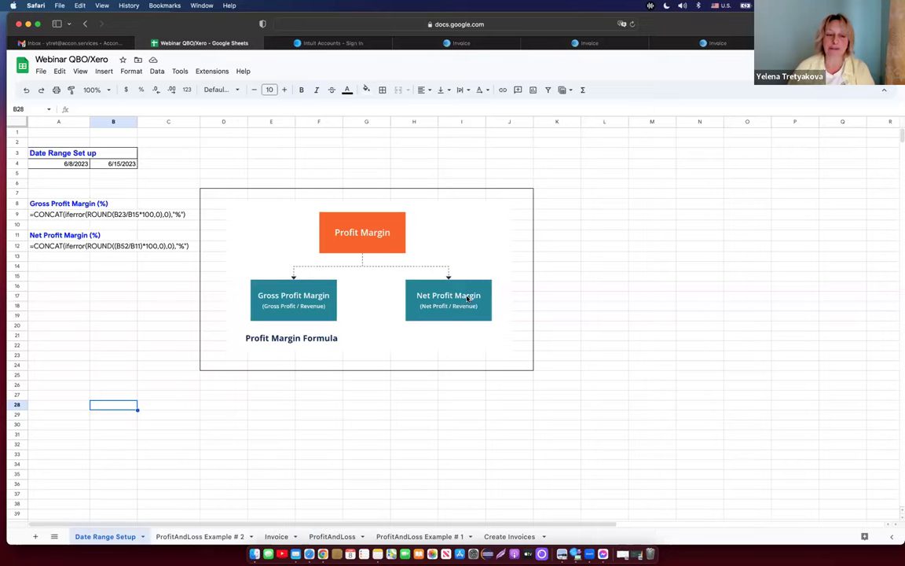
click(65, 219)
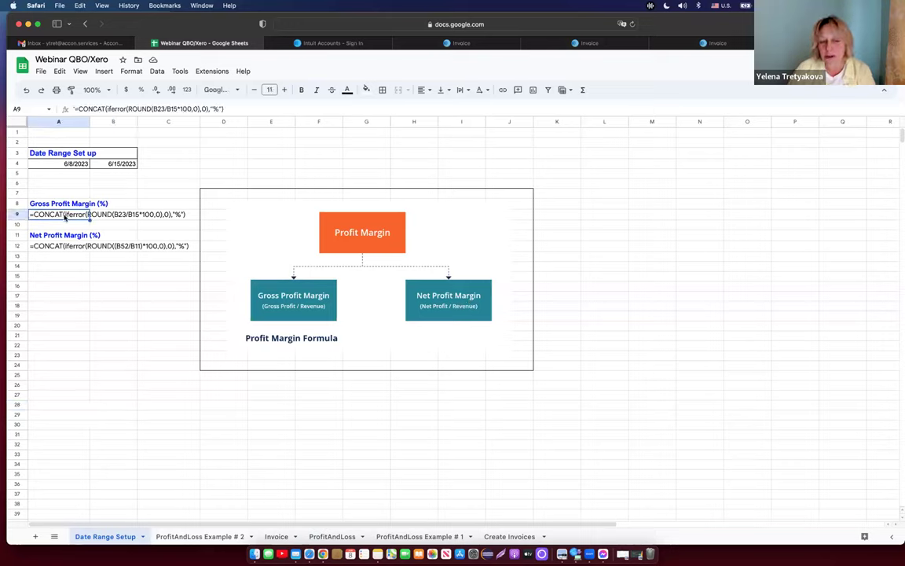
click(329, 537)
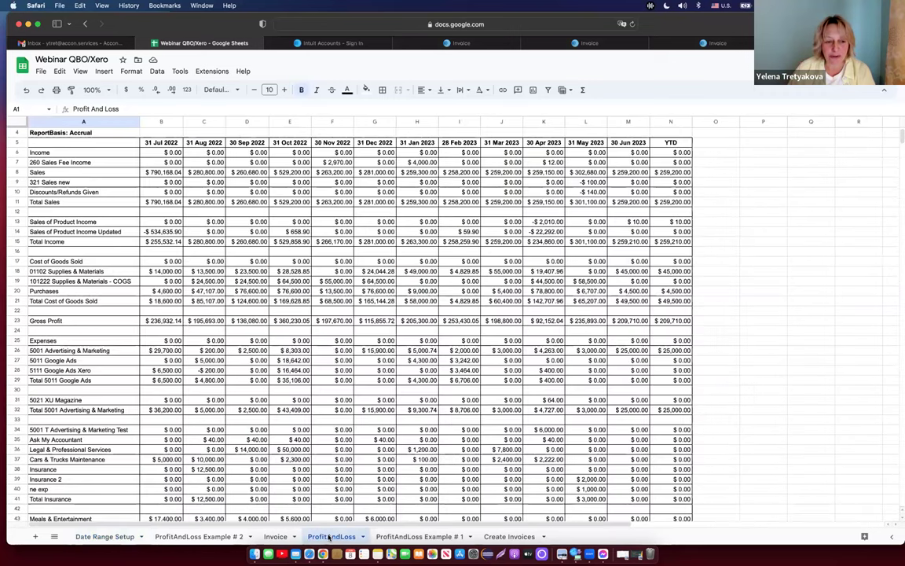
- Insert two blank rows below row 24 of the ProfitAndLoss sheet, between Gross Profit and Expenses
click(16, 329)
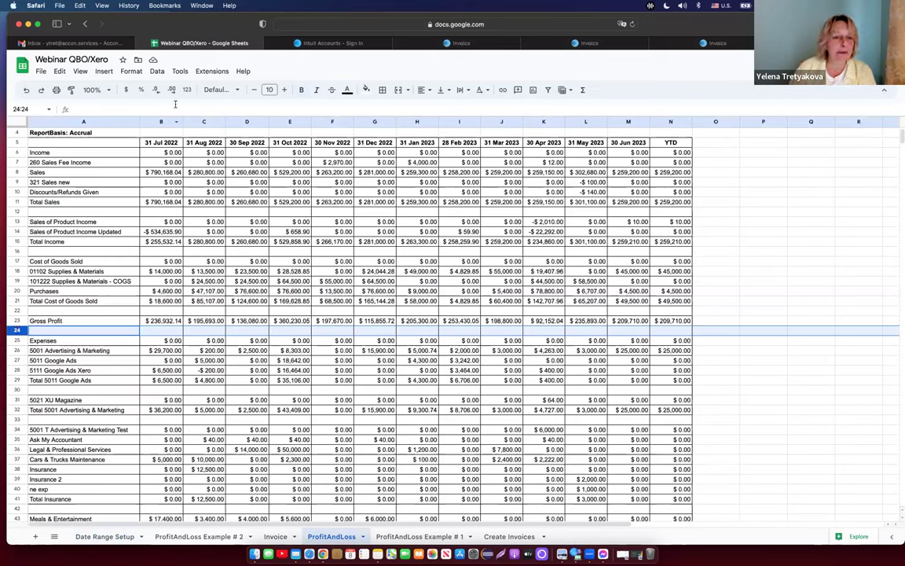
click(103, 70)
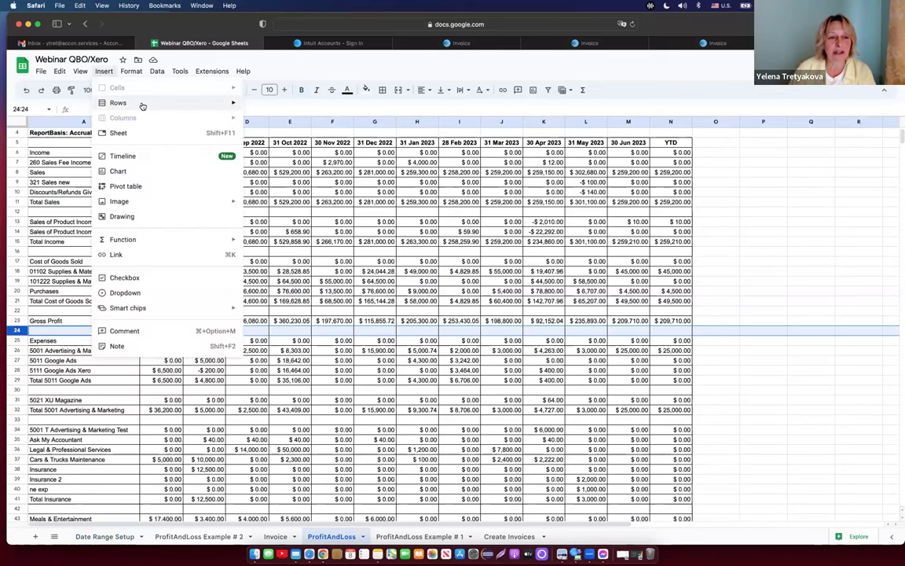
mouse_move(145, 105)
click(272, 121)
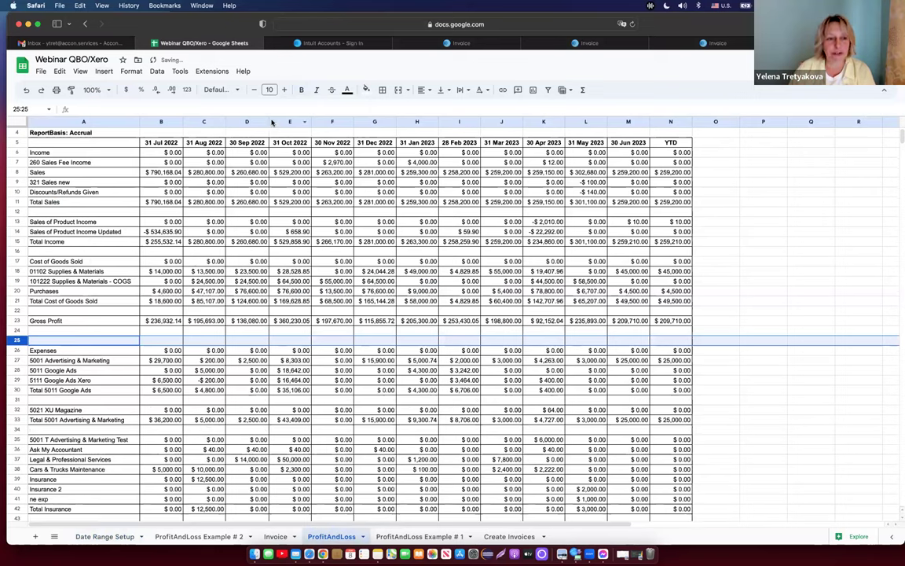
click(103, 71)
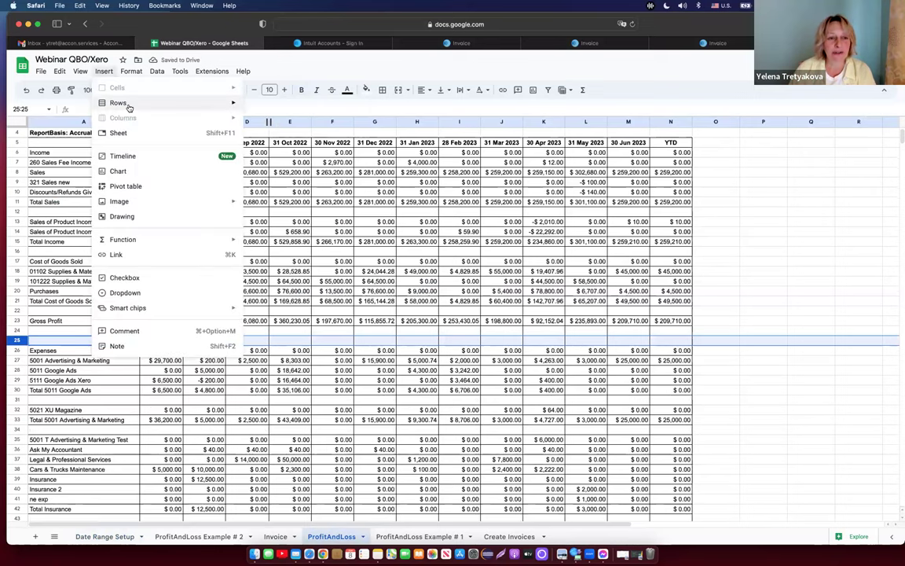
mouse_move(129, 105)
click(274, 121)
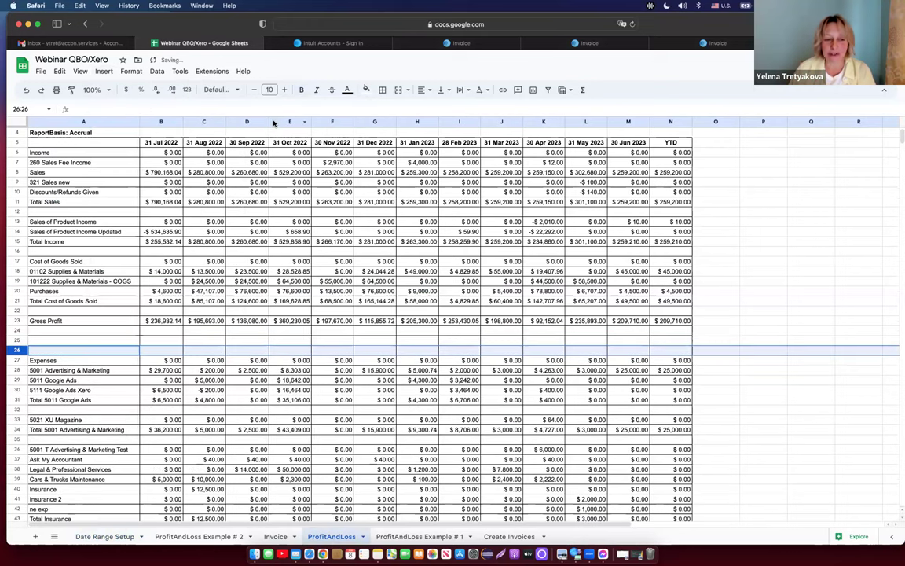
- Copy the label "Gross Profit Margin (%)" from cell A8 of Date Range Setup into cell A25 of the ProfitAndLoss sheet
click(122, 343)
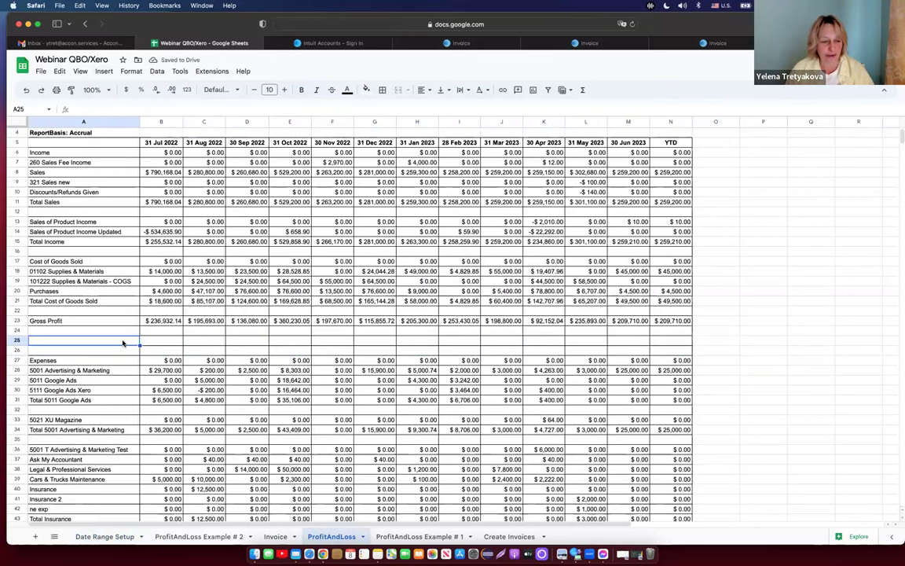
click(122, 539)
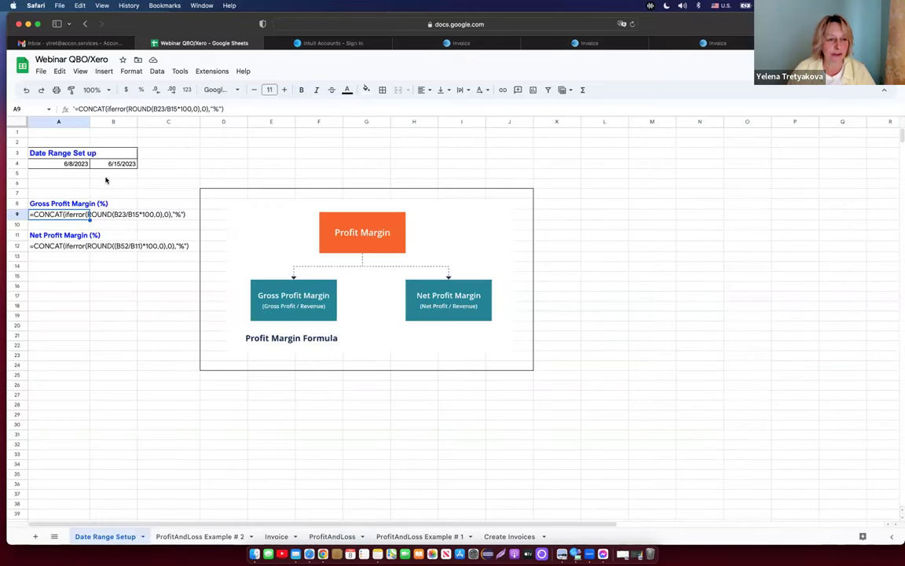
click(78, 204)
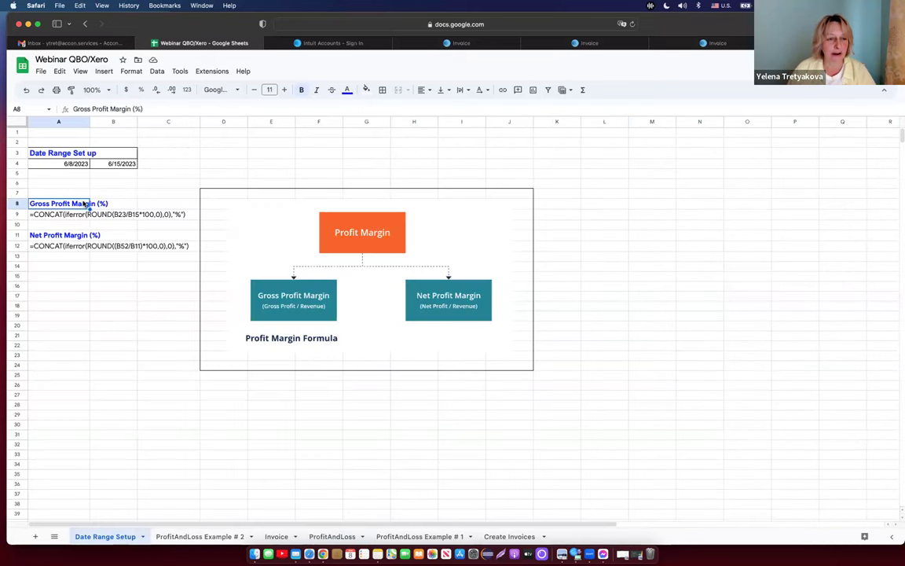
triple_click(150, 108)
key(super+c)
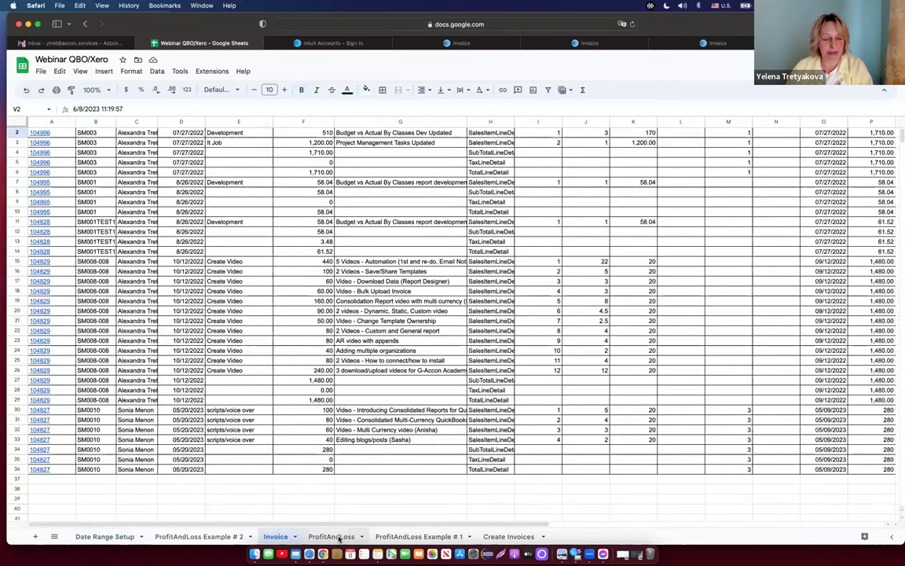
key(alt+Down)
click(97, 338)
key(super+v)
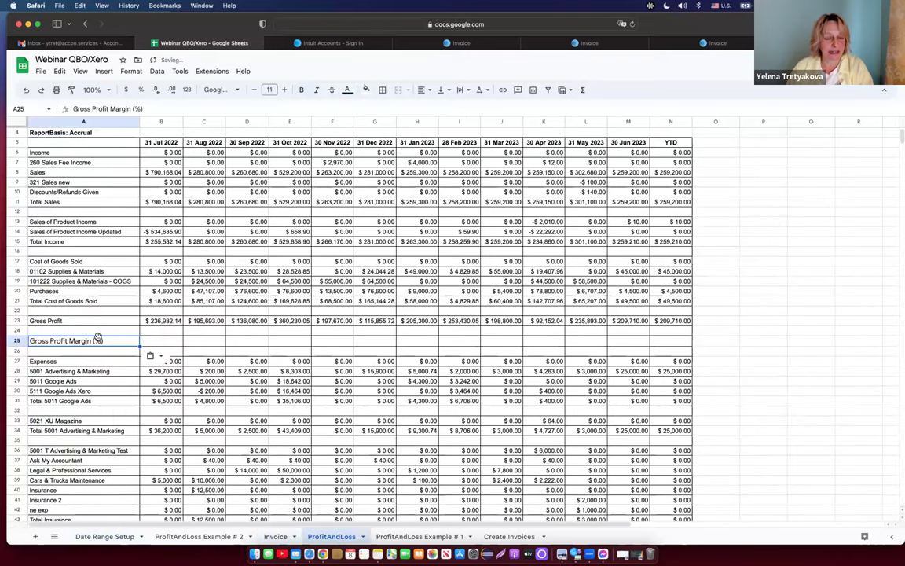
- Copy the gross profit margin formula from cell A9 of Date Range Setup into ProfitAndLoss cell B25 and fill it across to N25
click(104, 537)
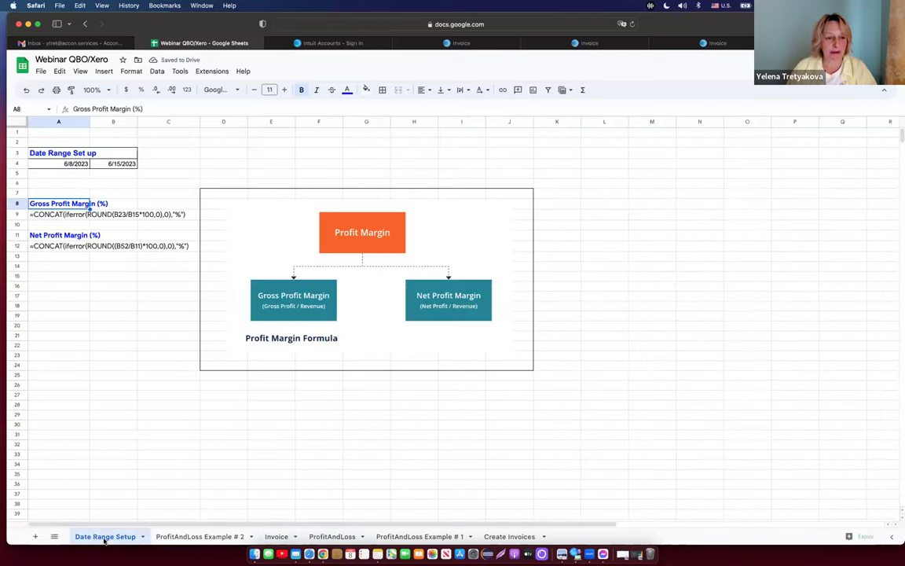
click(63, 214)
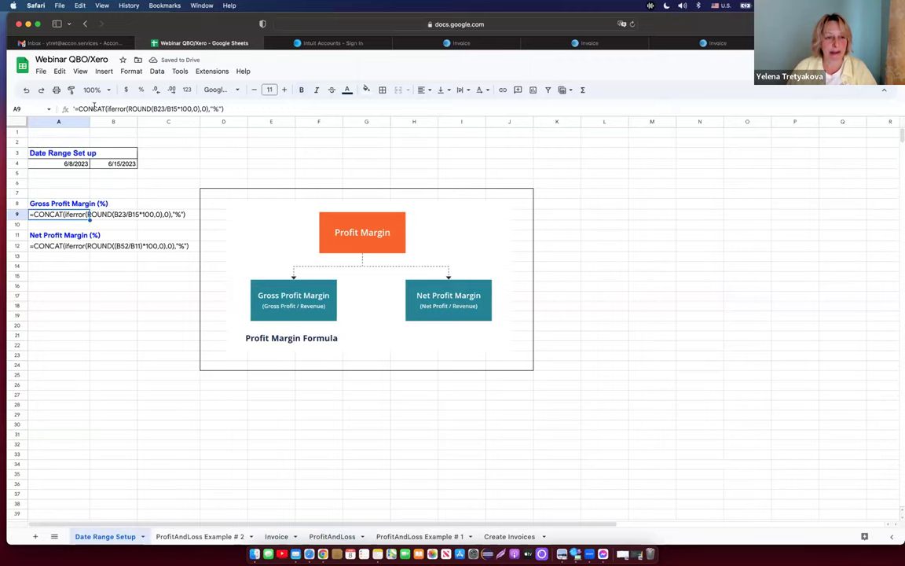
drag(75, 108, 227, 108)
key(cmd+c)
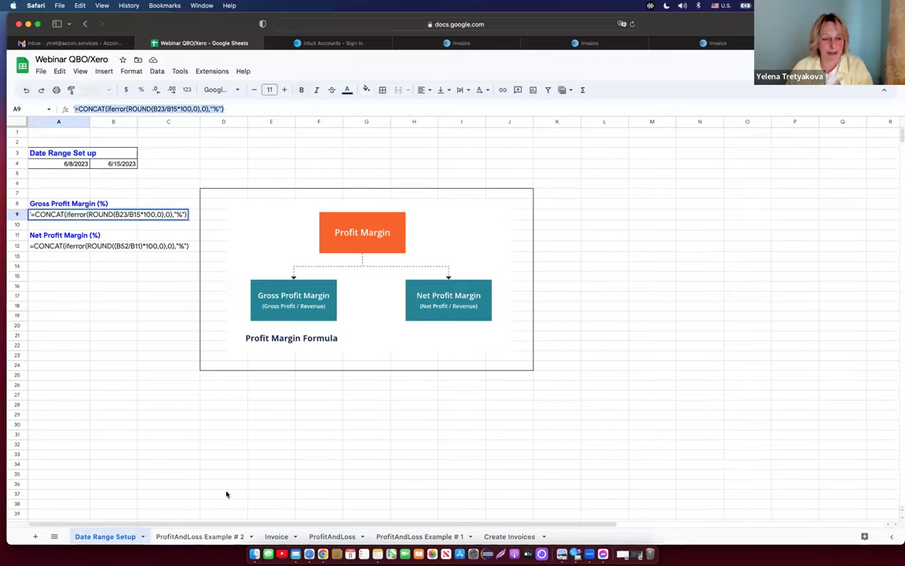
click(333, 537)
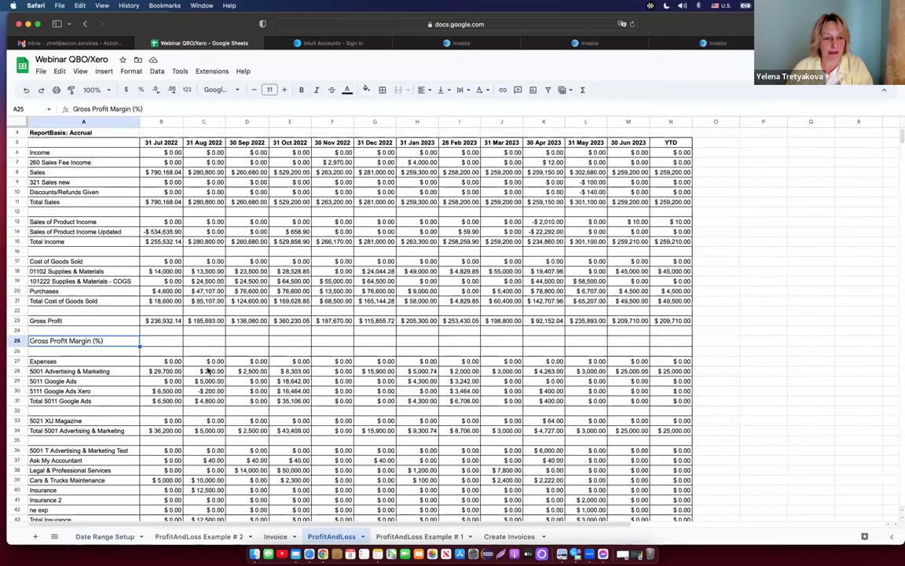
click(163, 343)
key(cmd+v)
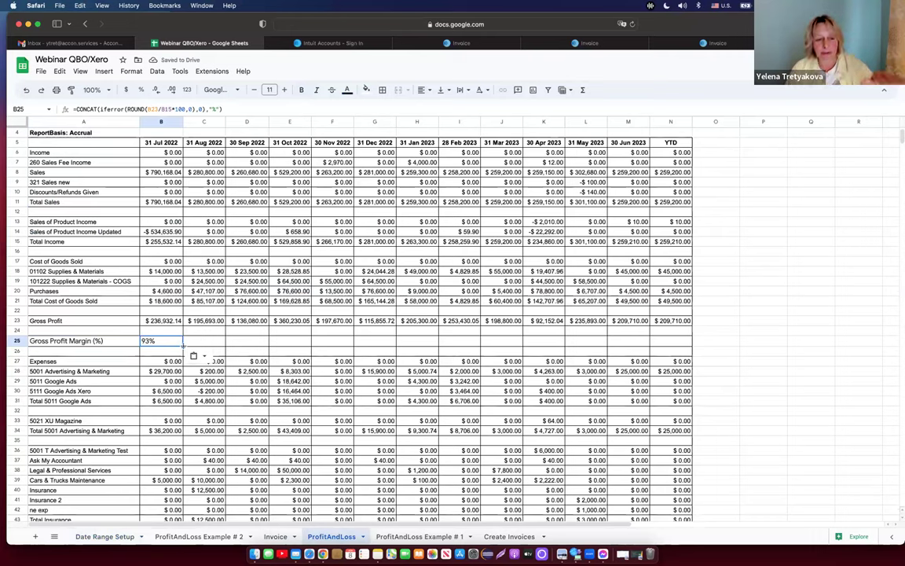
drag(184, 346, 673, 344)
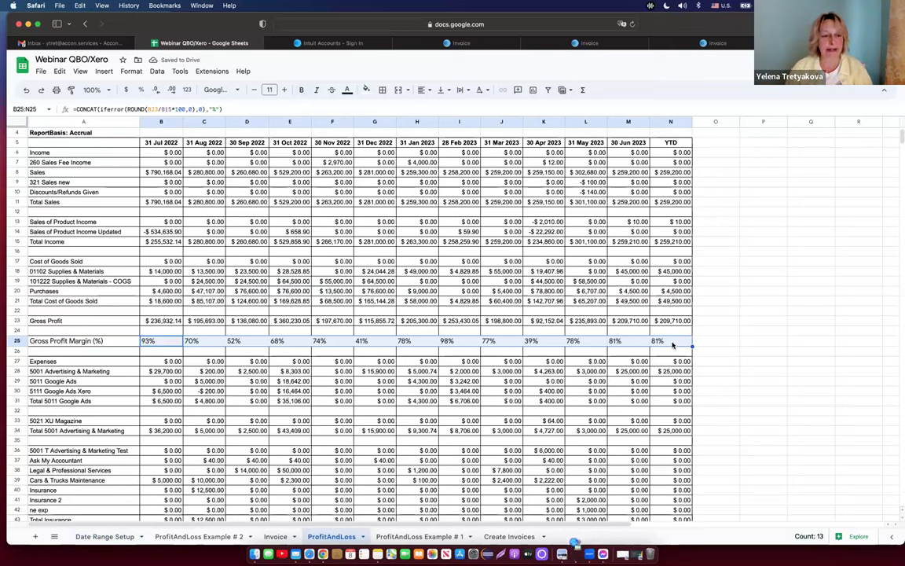
- Format the Gross Profit row A23:N23 with a light gray fill and bold red text
click(135, 322)
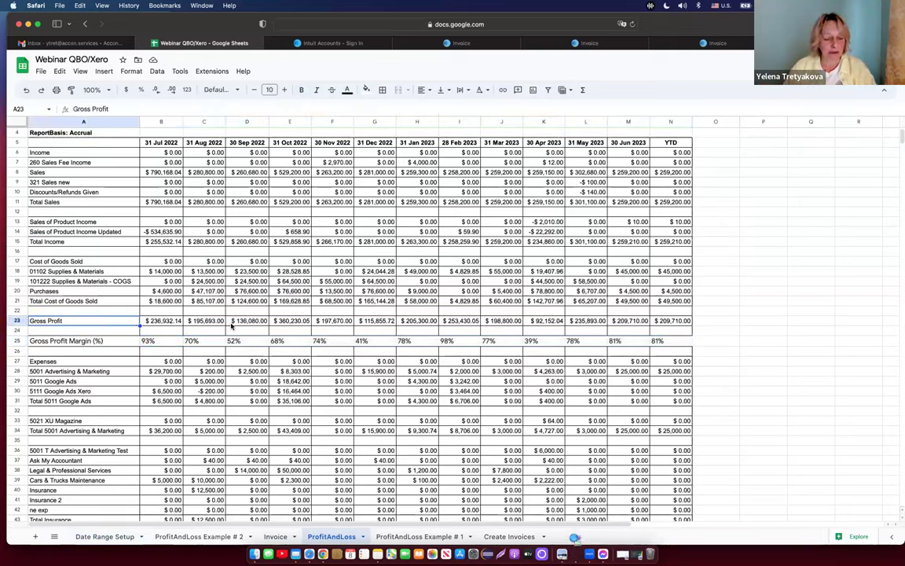
shift+click(685, 322)
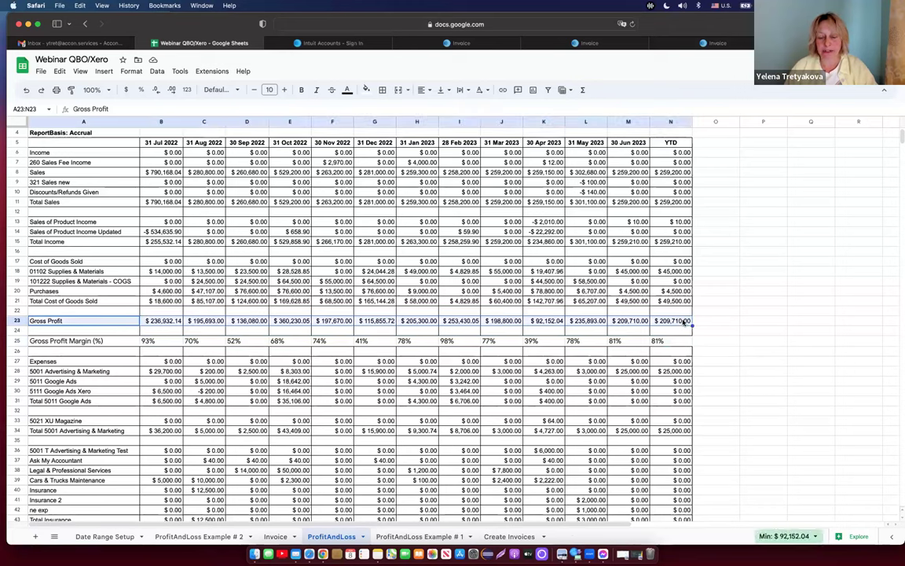
click(366, 88)
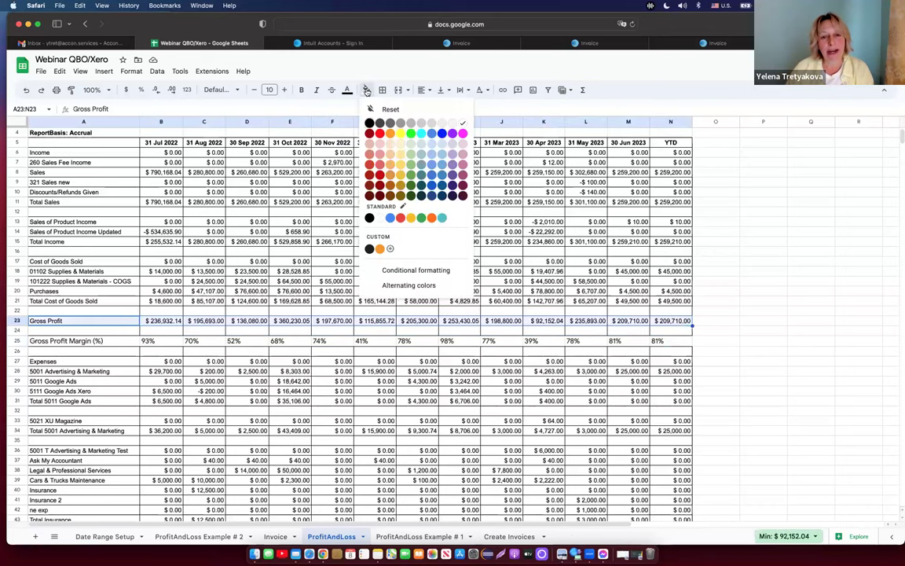
click(433, 124)
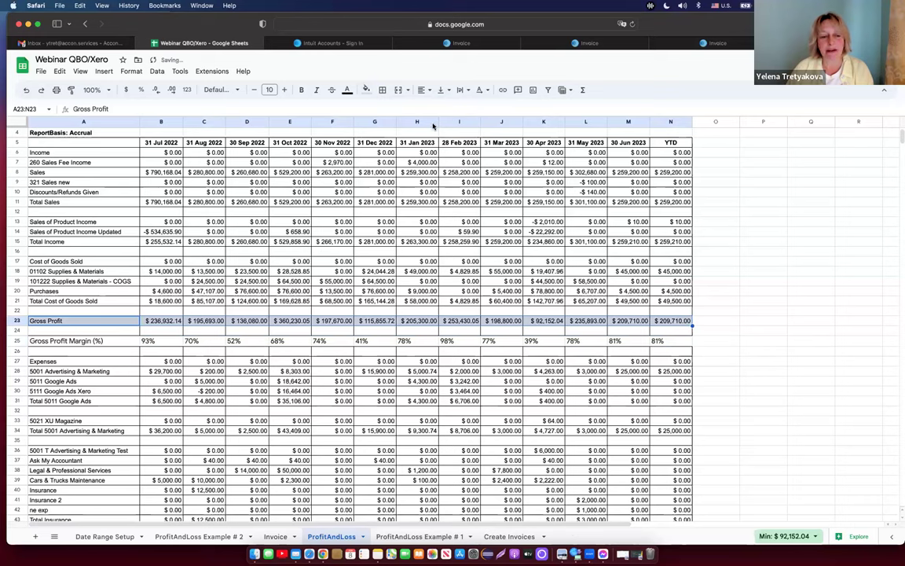
click(270, 88)
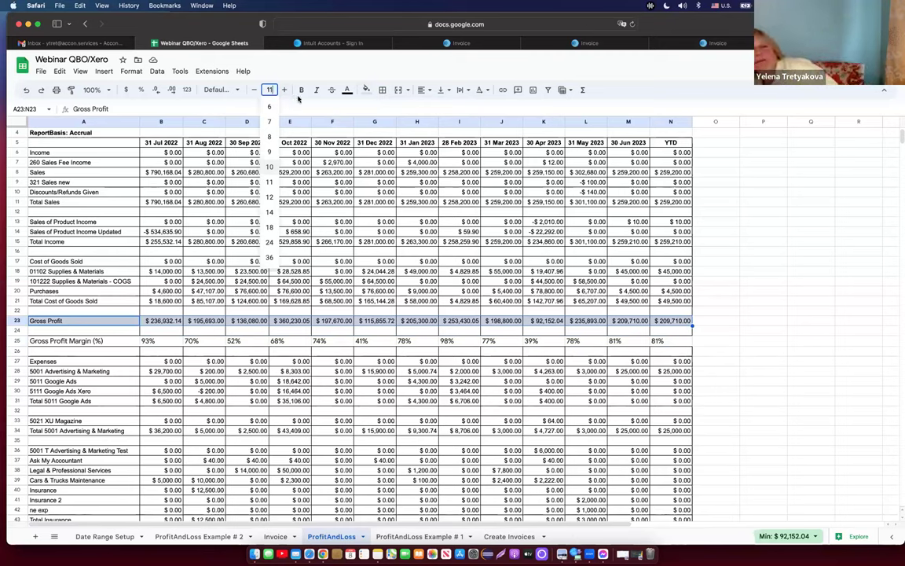
click(347, 90)
click(360, 133)
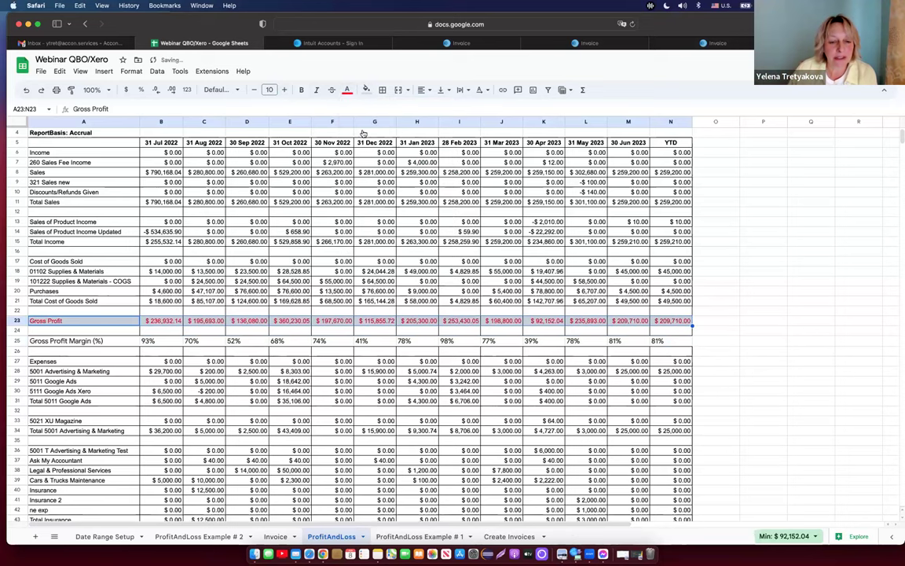
click(302, 90)
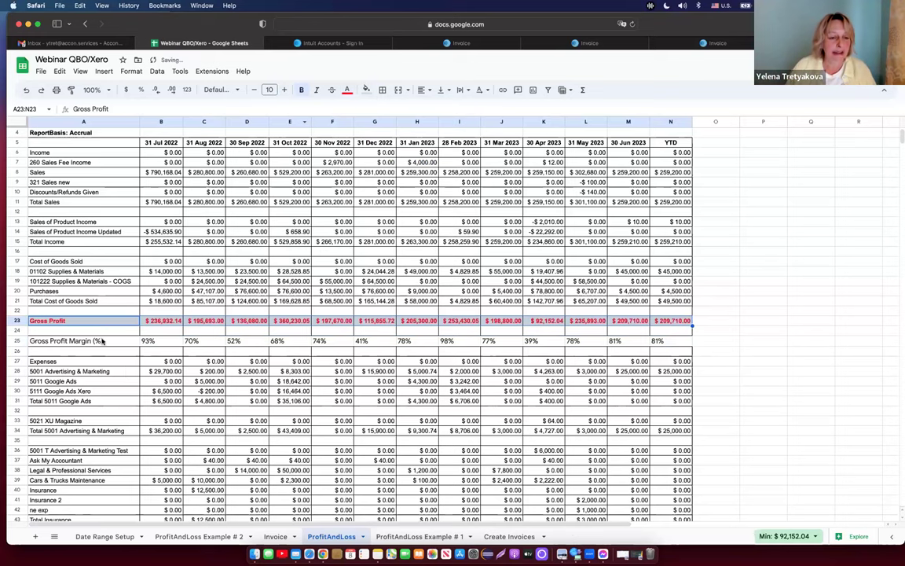
- Format the Gross Profit Margin (%) row A25:N25 with a light green fill, bold dark red text and borders around all cells
click(108, 340)
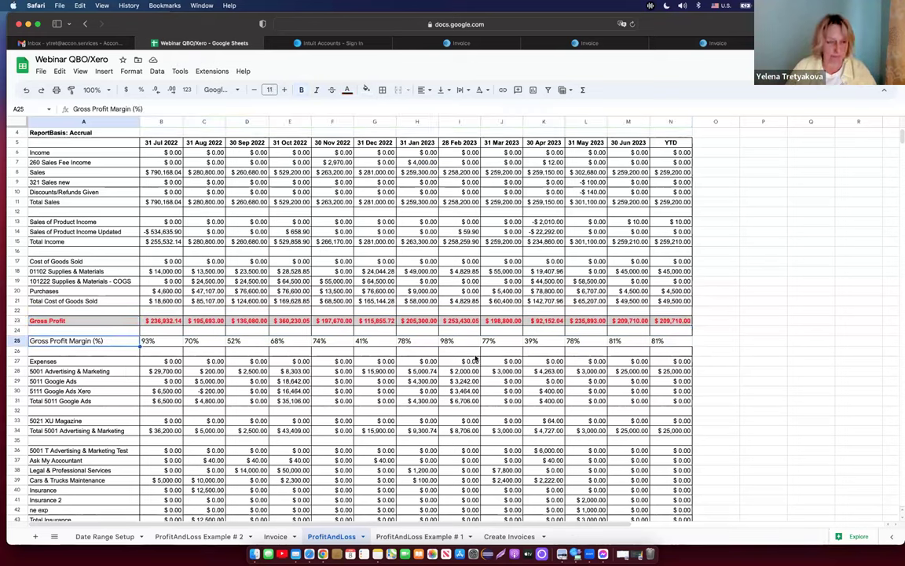
shift+click(682, 347)
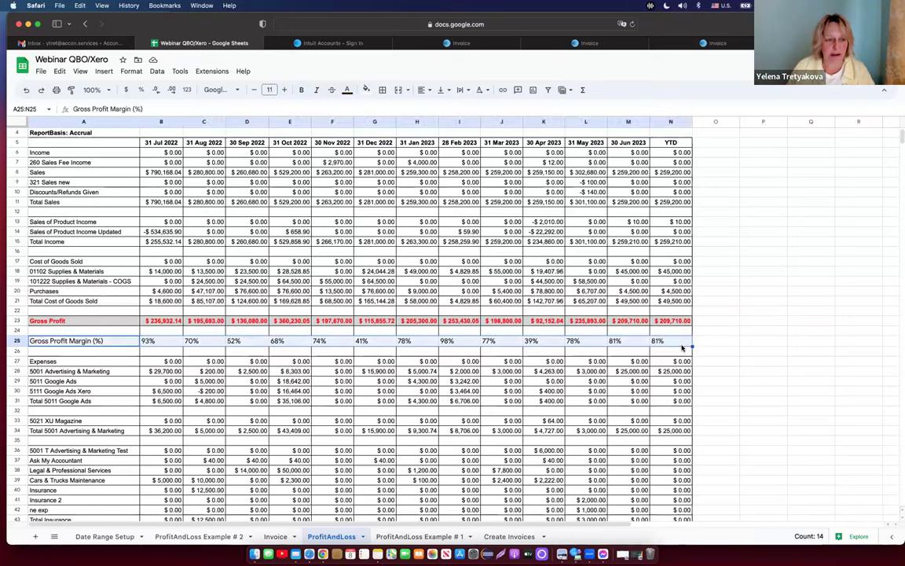
click(366, 90)
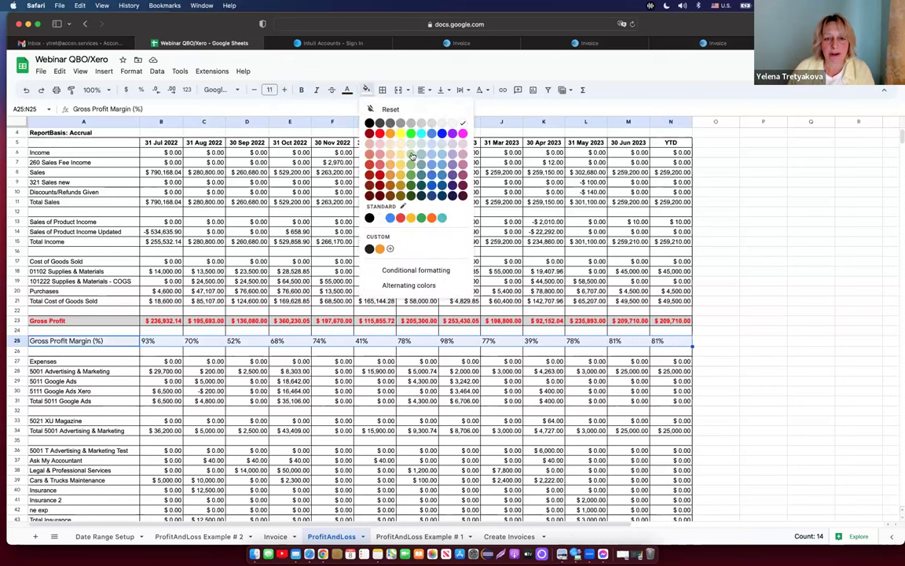
click(410, 156)
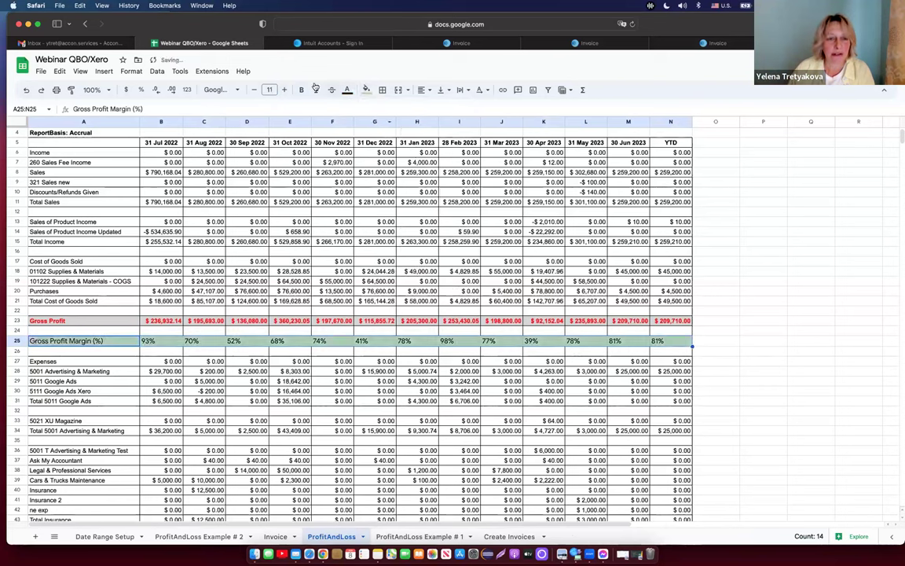
click(347, 91)
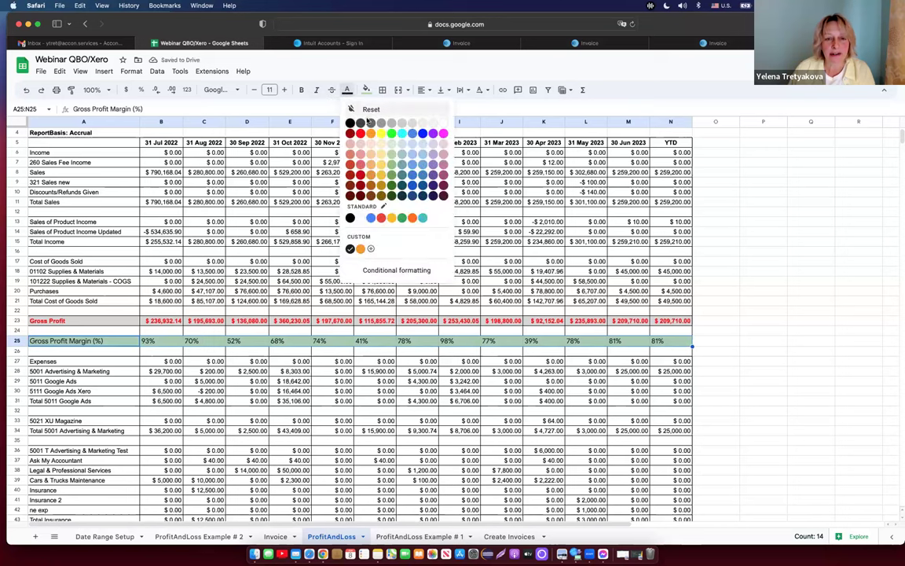
click(360, 175)
click(301, 91)
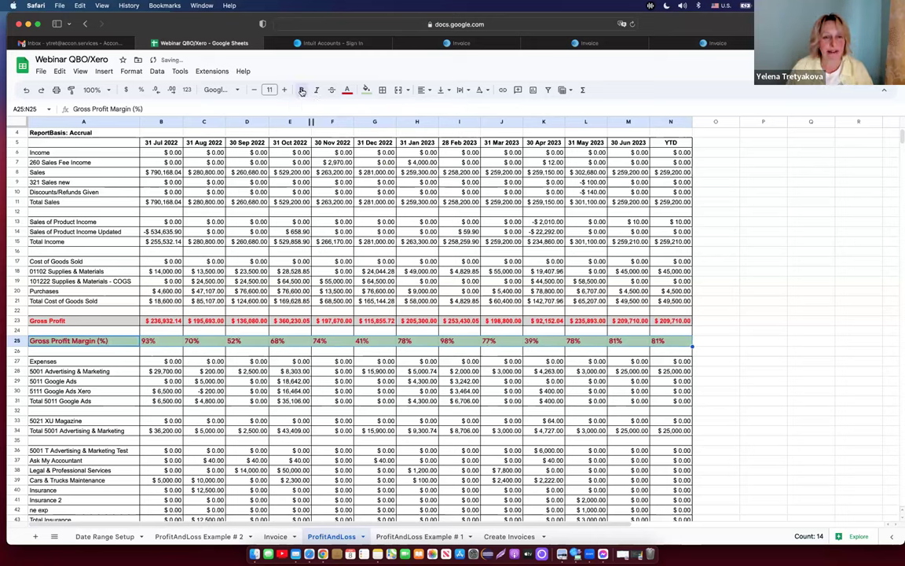
click(382, 91)
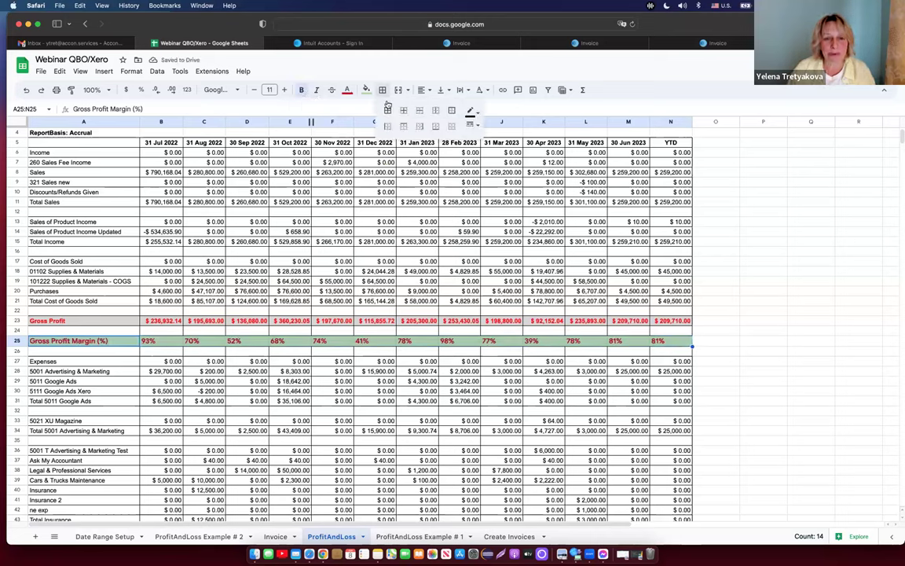
click(387, 110)
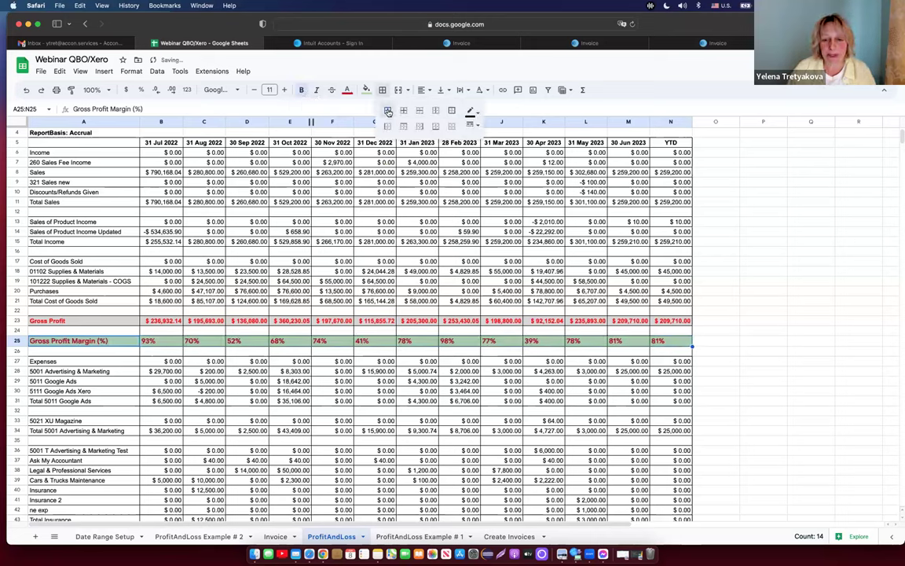
click(748, 350)
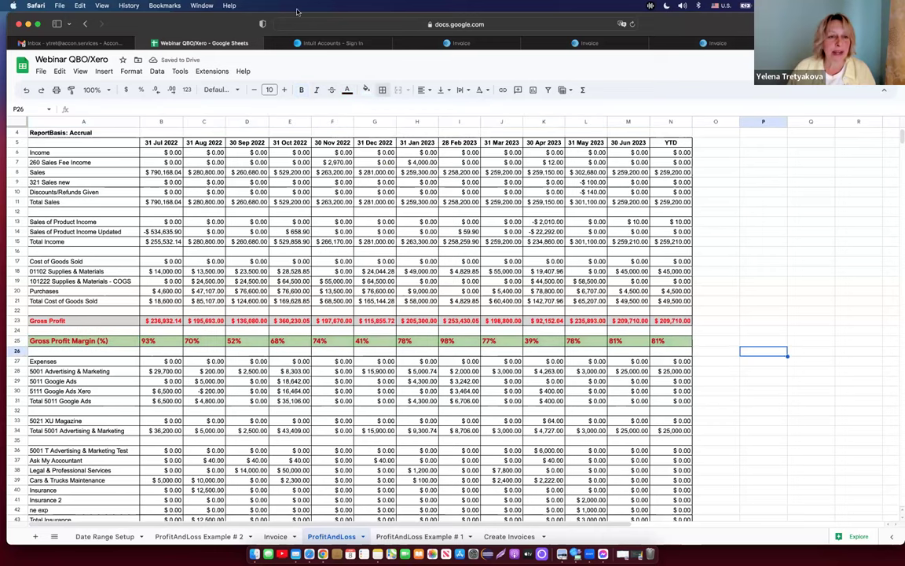
- Enable Keep Original Formatting in the pull settings of the G-Accon Profit And Loss template, then update and execute it
click(213, 70)
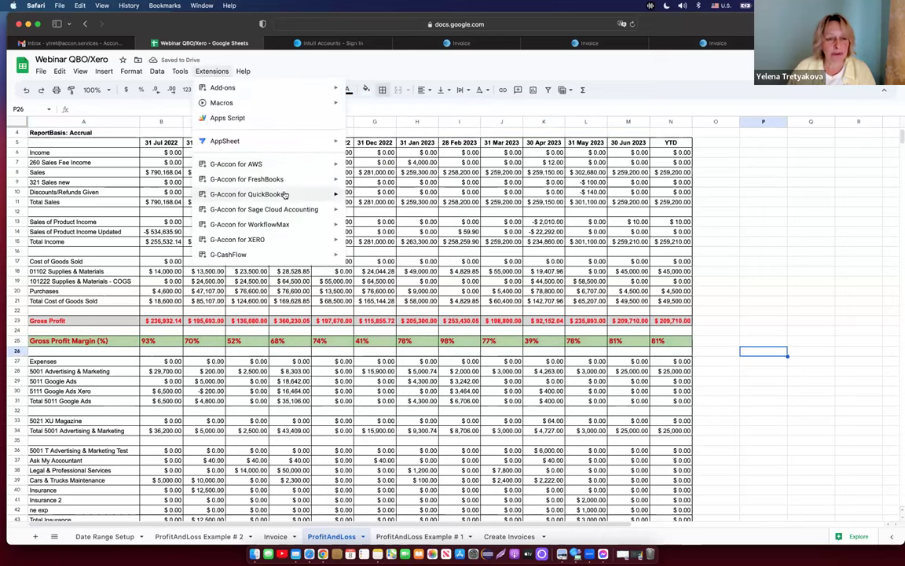
mouse_move(285, 195)
click(400, 289)
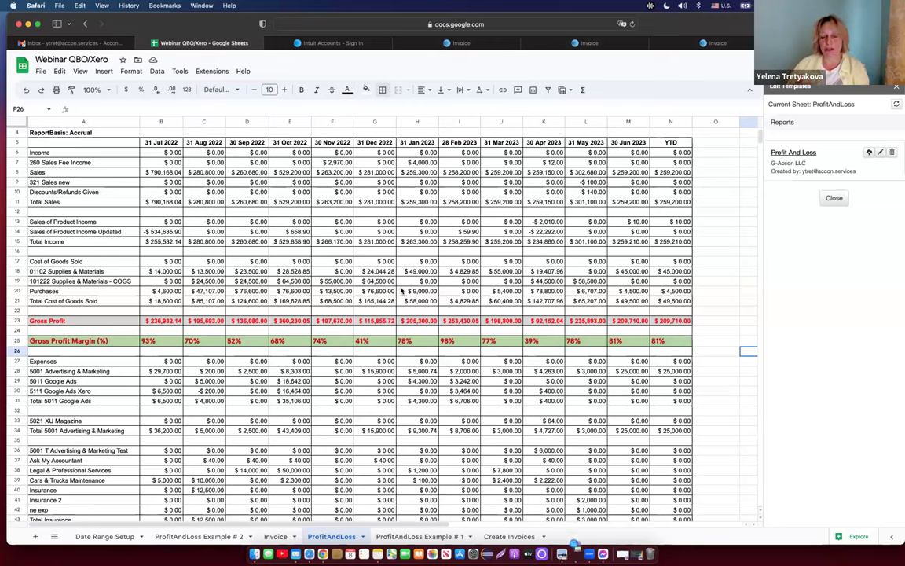
click(796, 154)
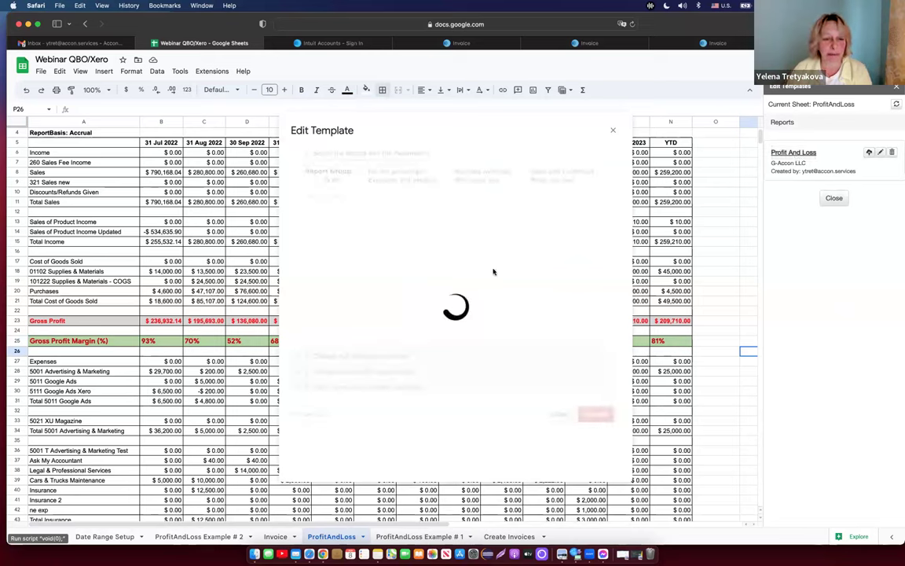
click(383, 356)
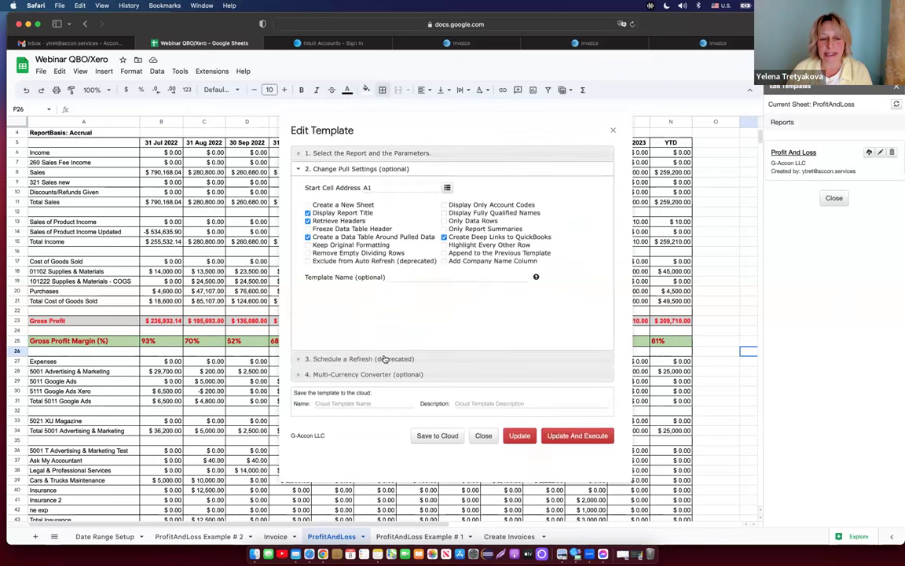
click(308, 245)
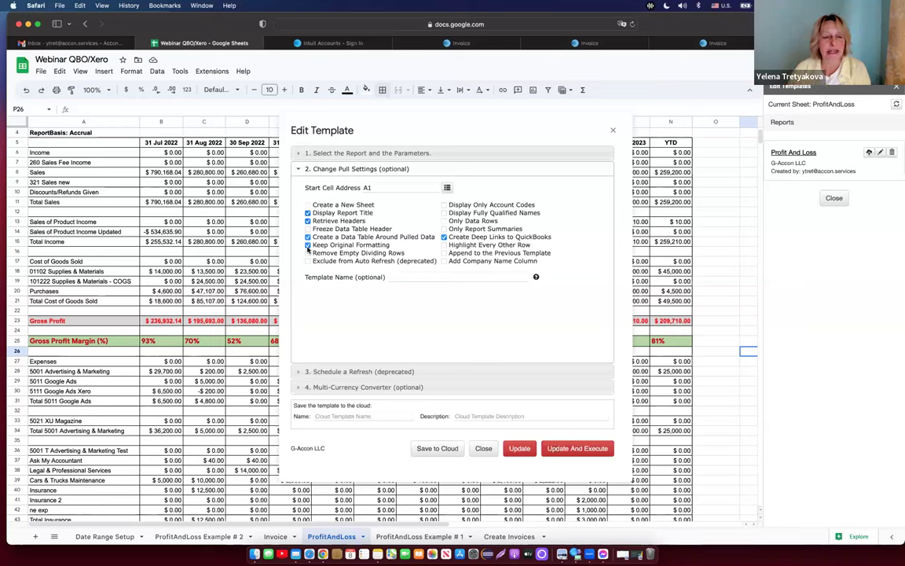
click(598, 448)
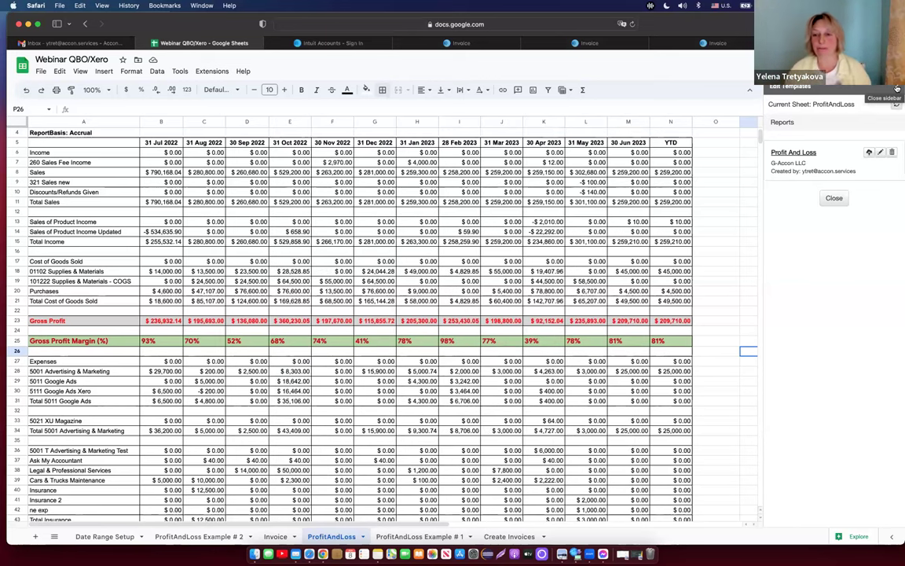
click(897, 87)
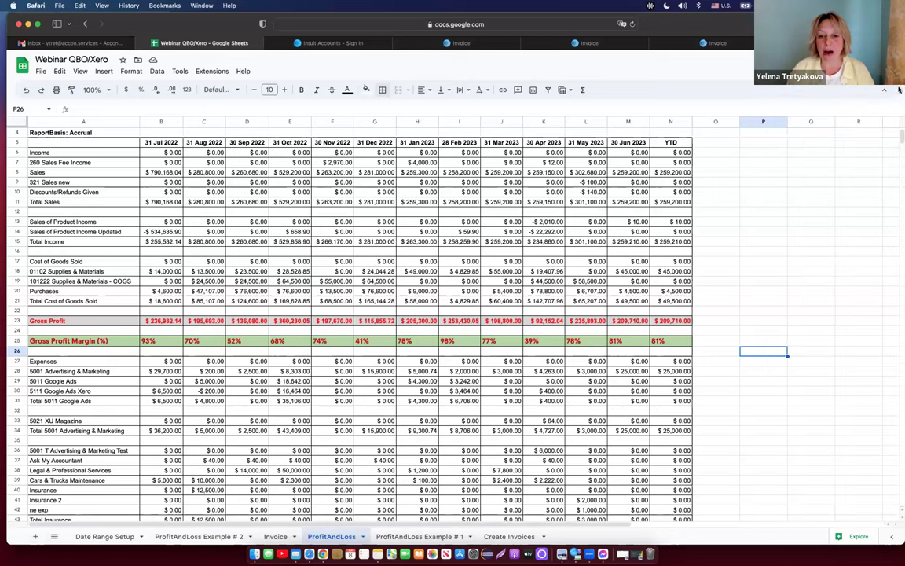
- Insert a column to the right of the 31 Oct 2022 column and enter the header "Notes" in cell F5
click(297, 122)
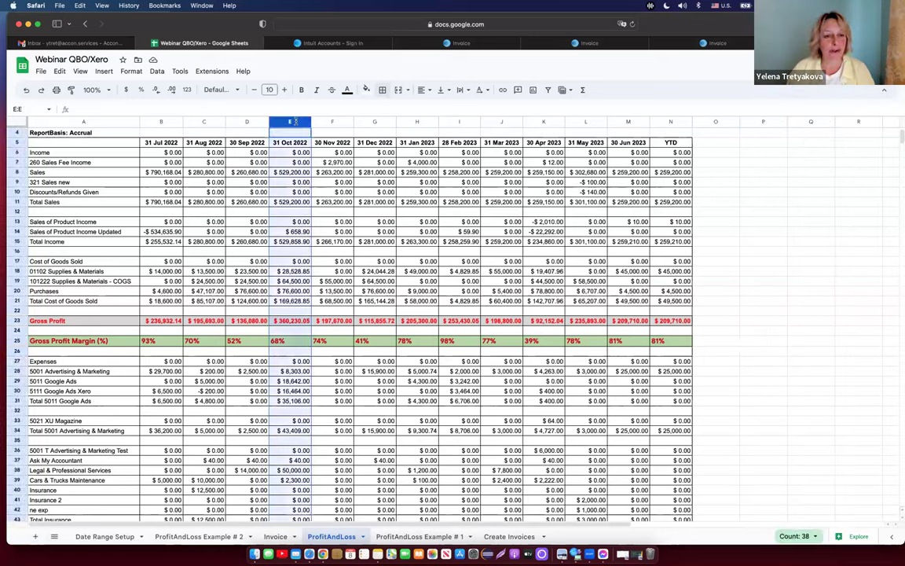
click(105, 72)
mouse_move(146, 119)
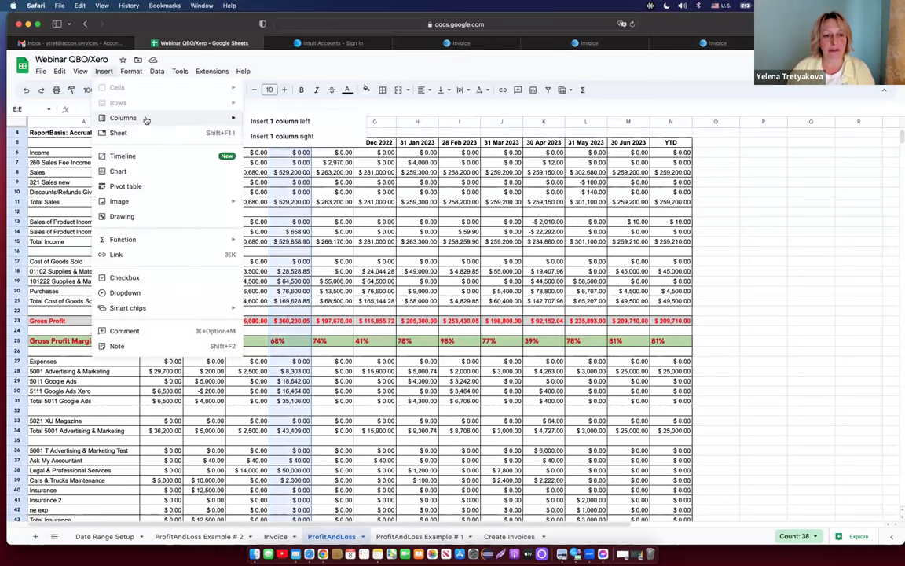
click(299, 137)
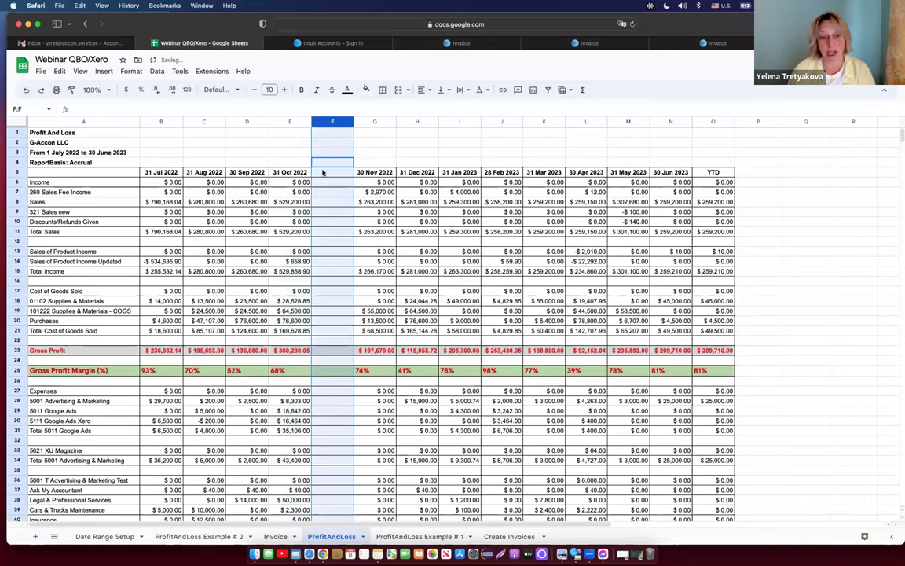
click(330, 172)
text(Notes)
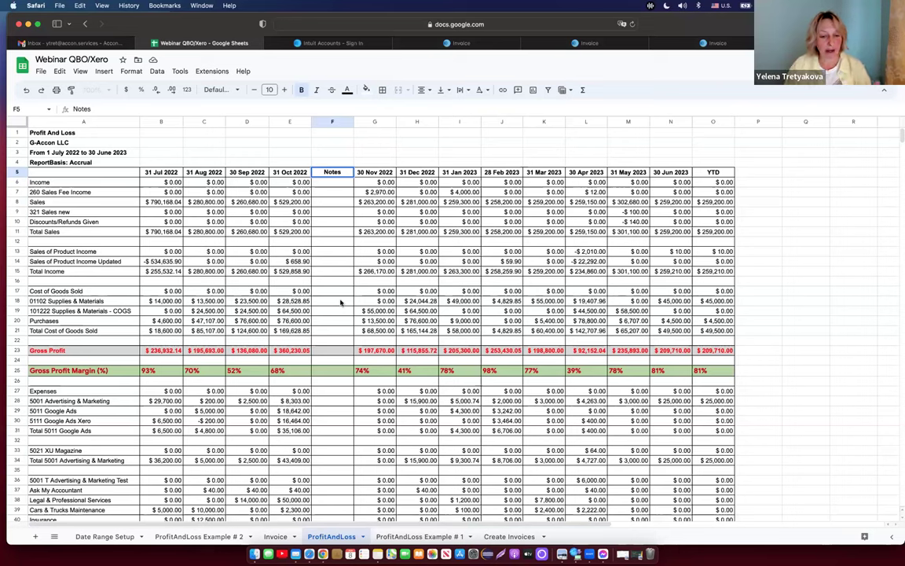
- Highlight the 31 Oct 2022 amount for 01102 Supplies & Materials in cell E18 with a yellow fill
click(307, 303)
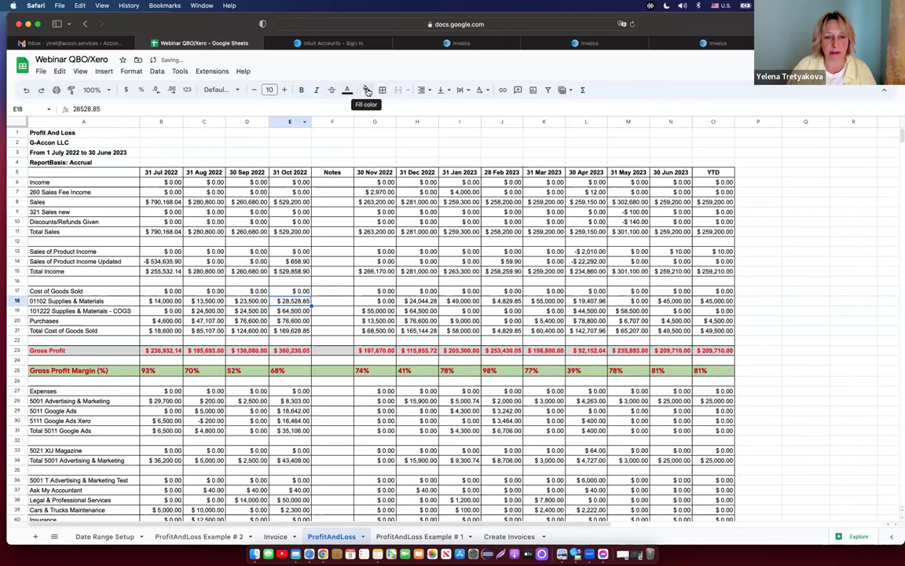
click(365, 89)
click(401, 134)
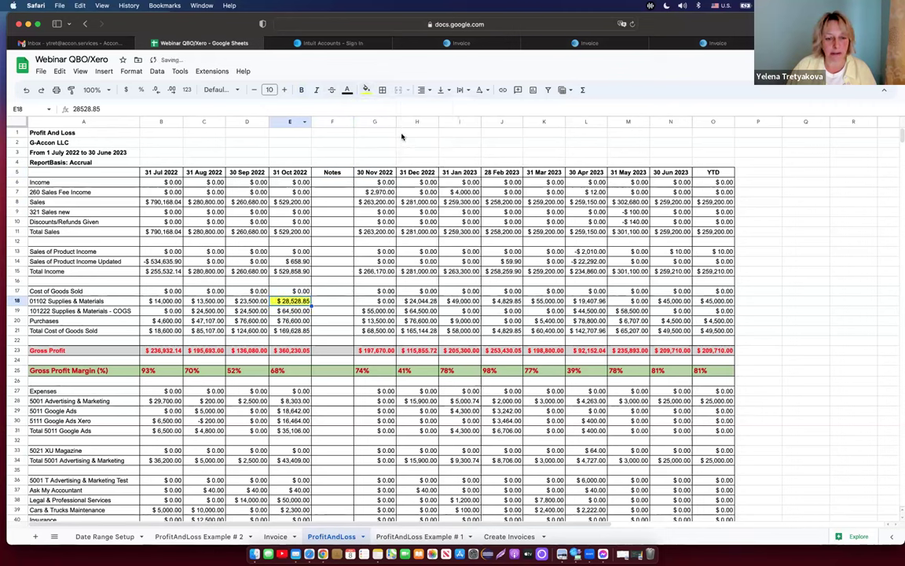
- Enter the note "Needs to be Verified?" for 01102 Supplies & Materials in cell F18 and widen the Notes column to fit it
click(339, 305)
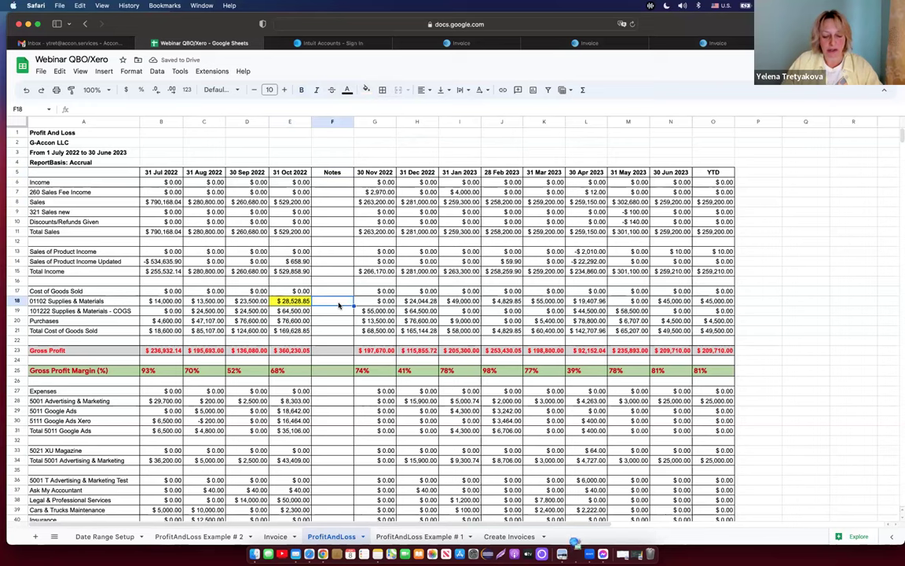
text(Needs to)
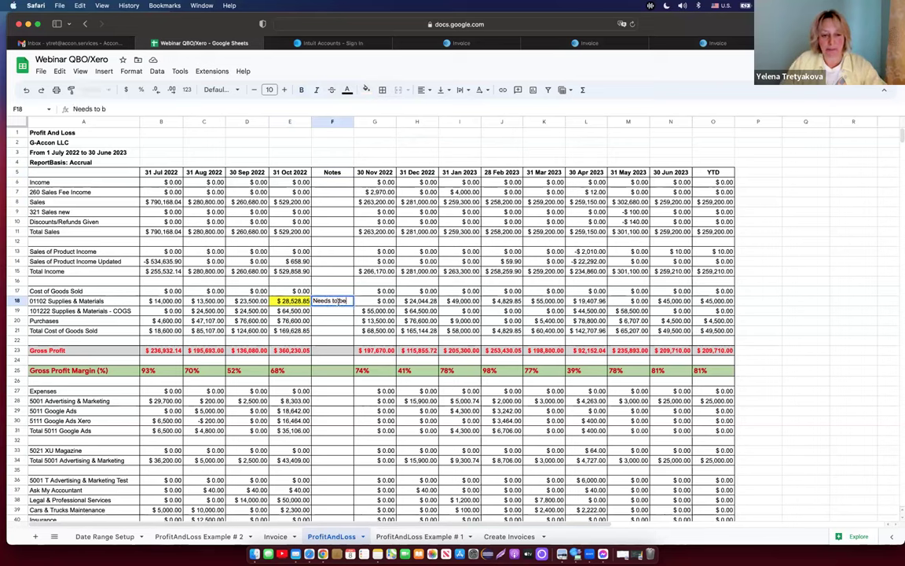
text( be Verified?)
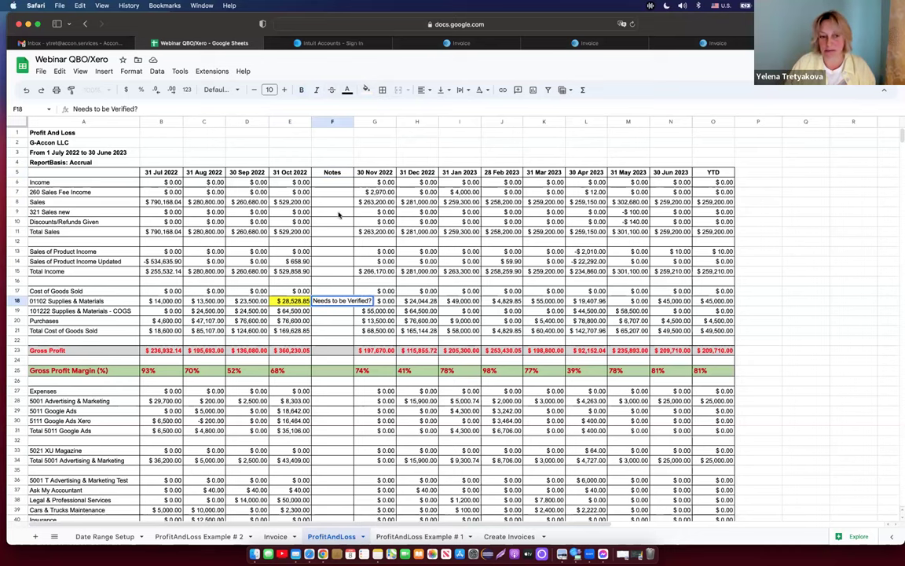
drag(352, 121, 411, 121)
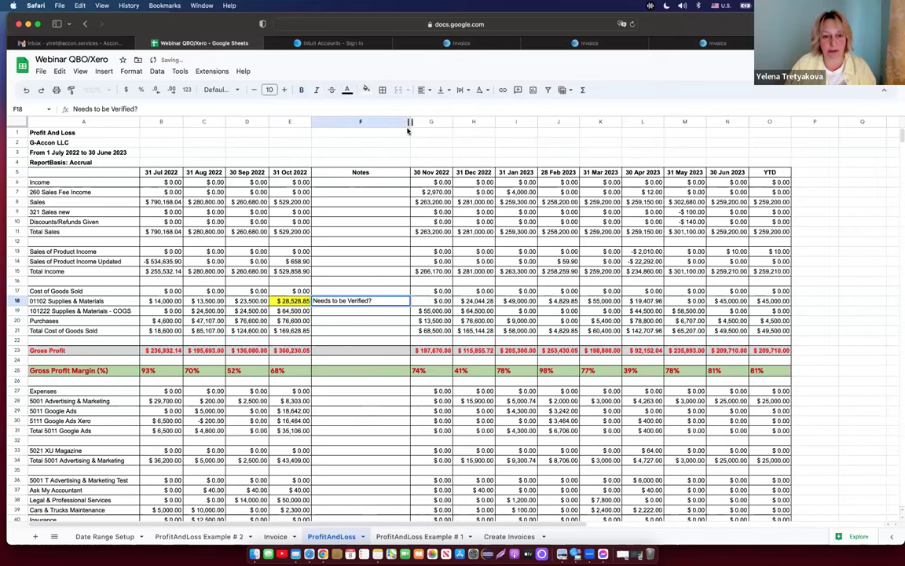
click(391, 321)
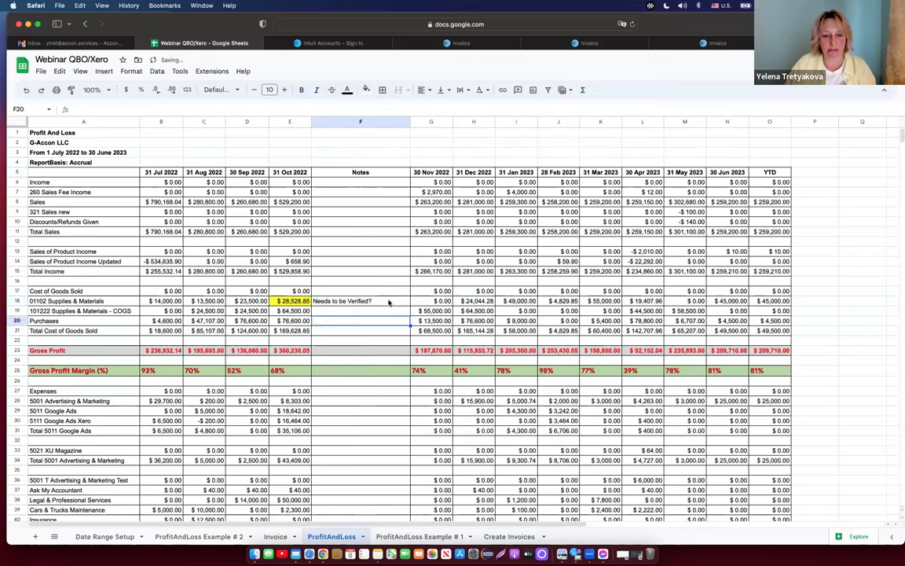
- Format the note in cell F18 with bold blue text
click(388, 302)
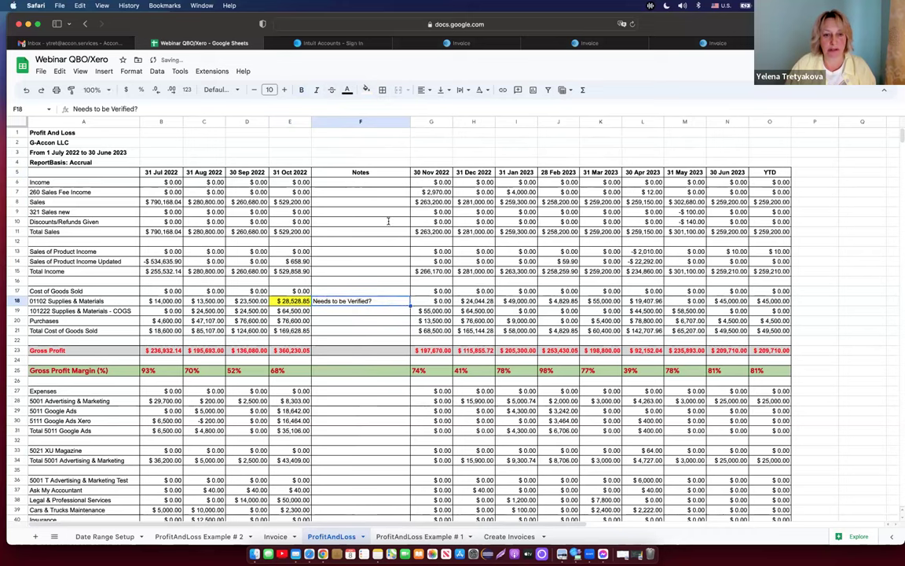
click(348, 91)
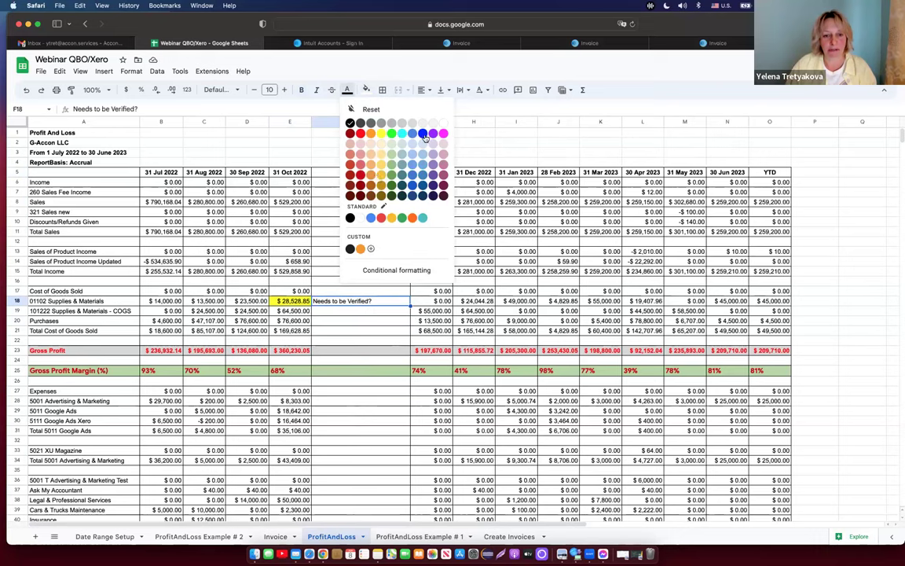
click(424, 135)
click(301, 90)
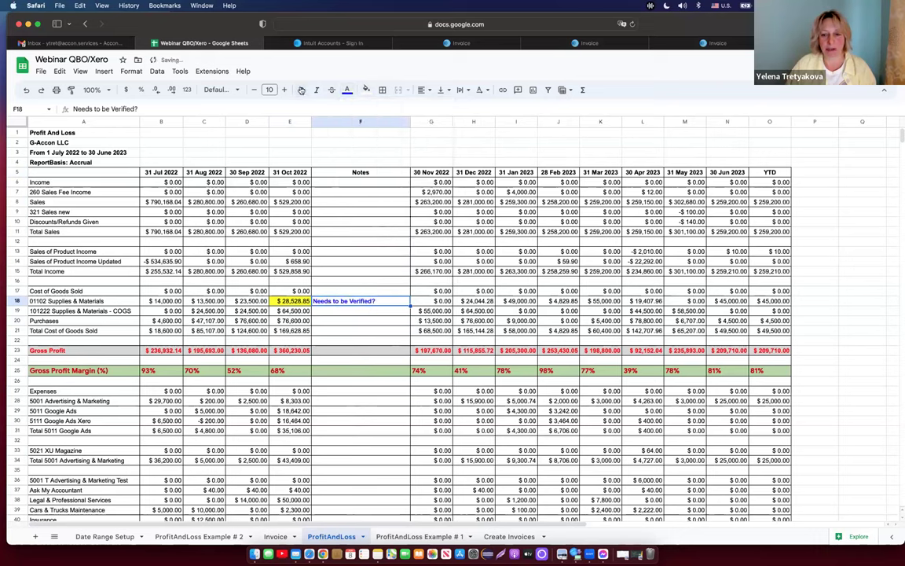
- Add the header "Comments" in cell P5 and the comment "Verify this row!" for Total Income in cell P15
click(812, 175)
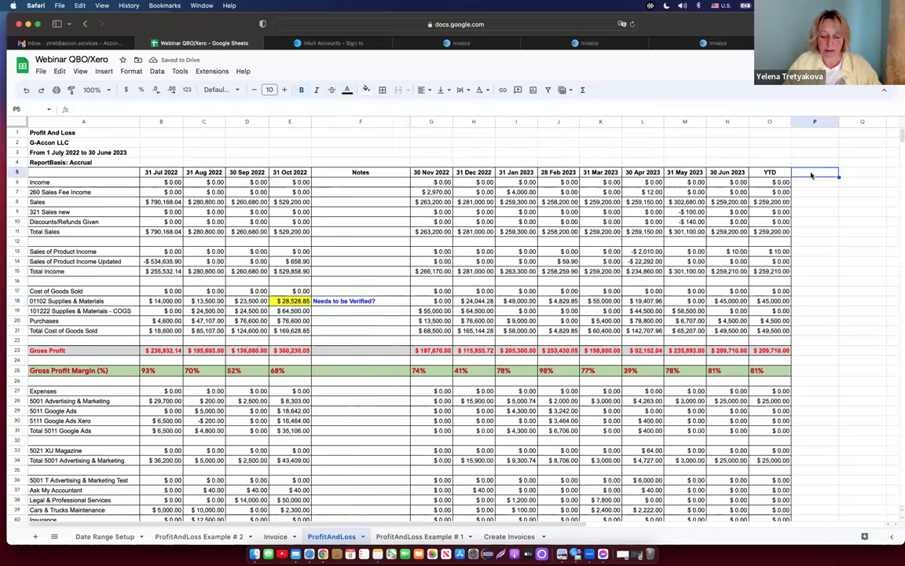
text(Coomets)
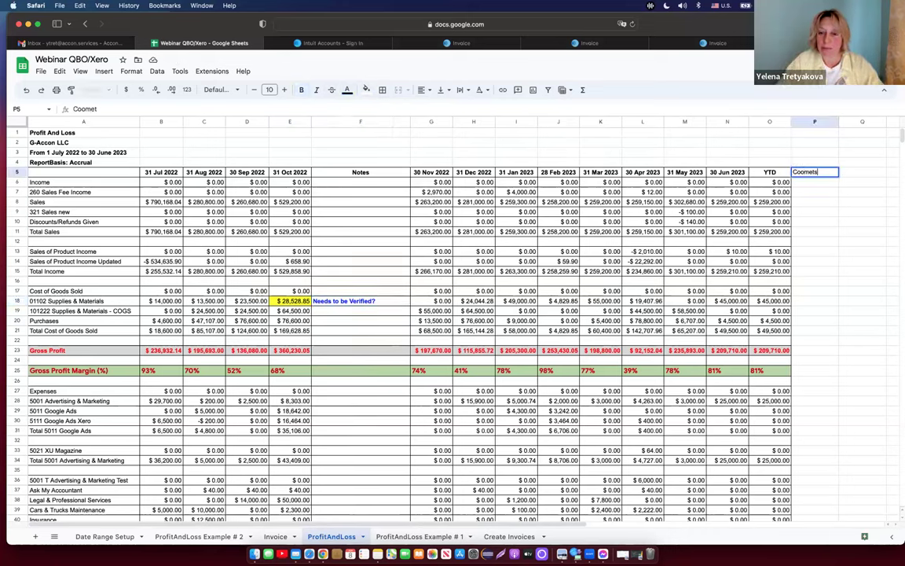
text(Co)
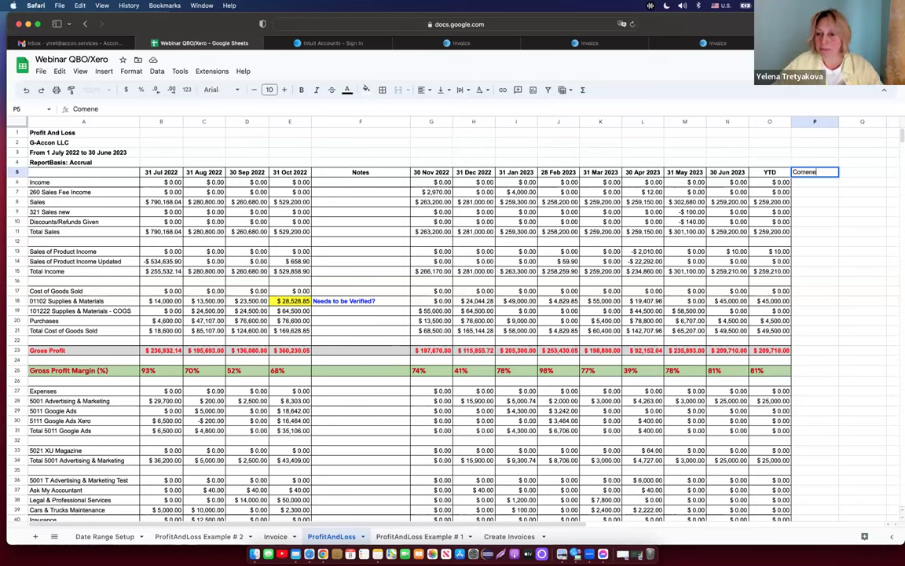
text(mments)
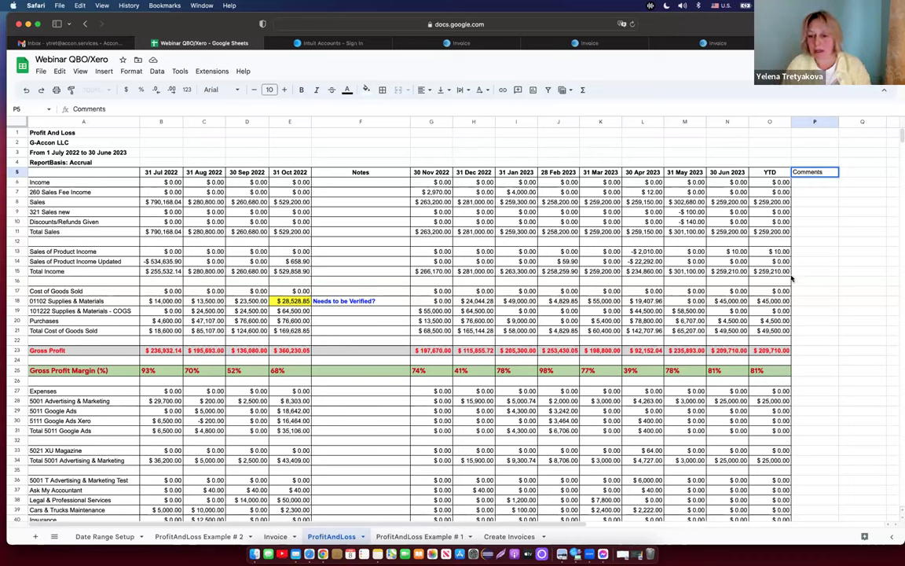
click(809, 271)
text(V)
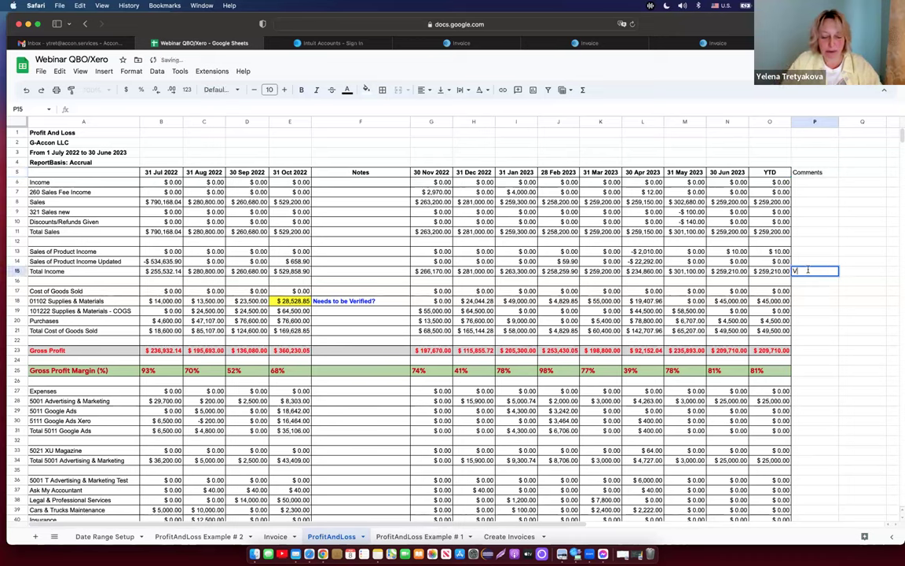
text(erify this row!)
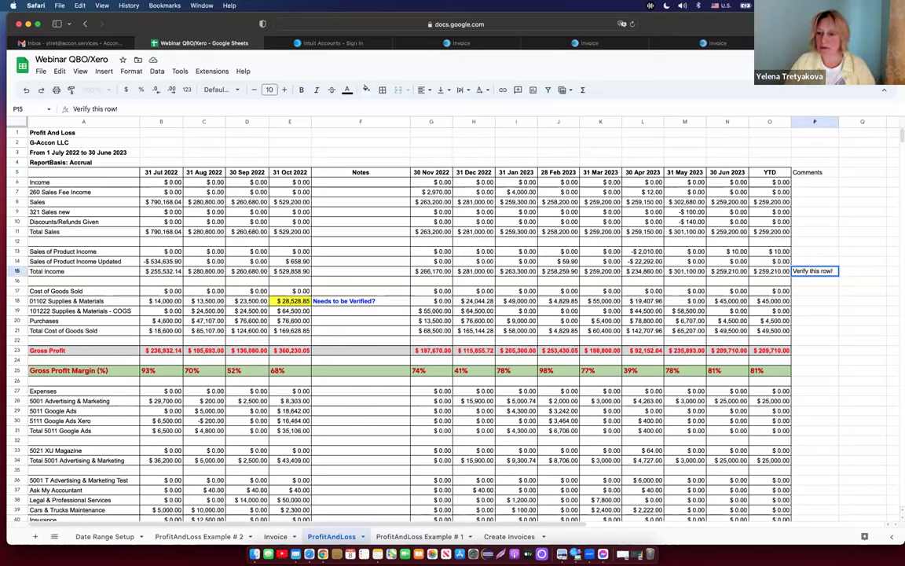
- Make the Comments header in P5 bold purple and color the comment text in P15 magenta
click(829, 176)
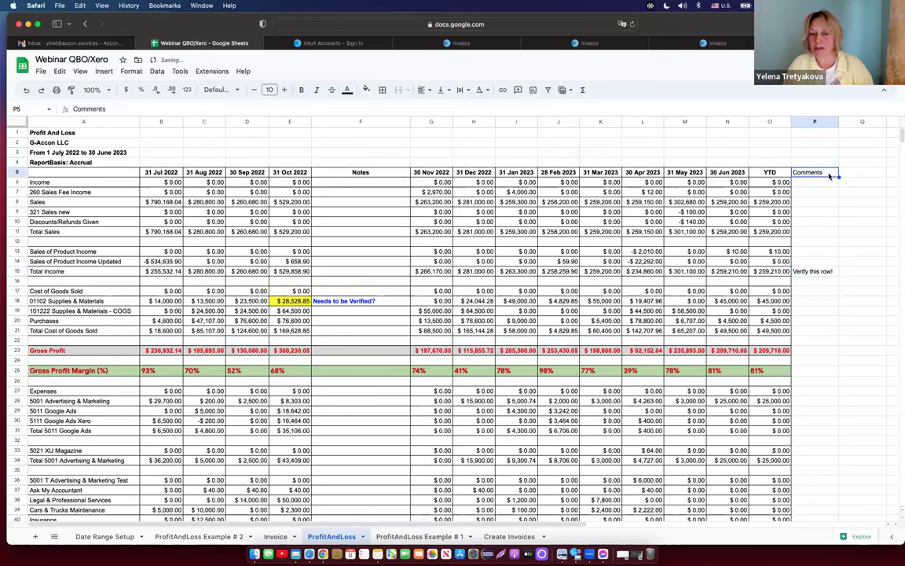
click(348, 91)
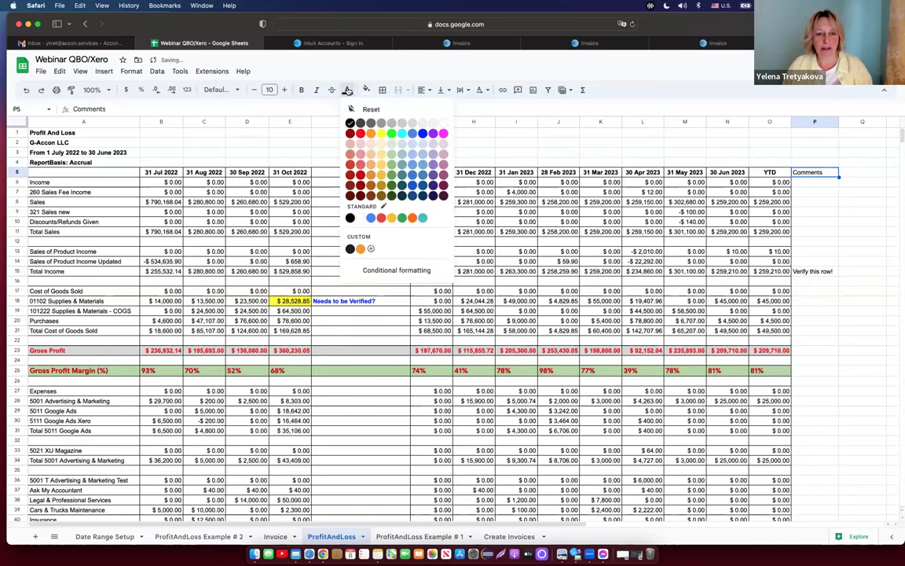
click(433, 135)
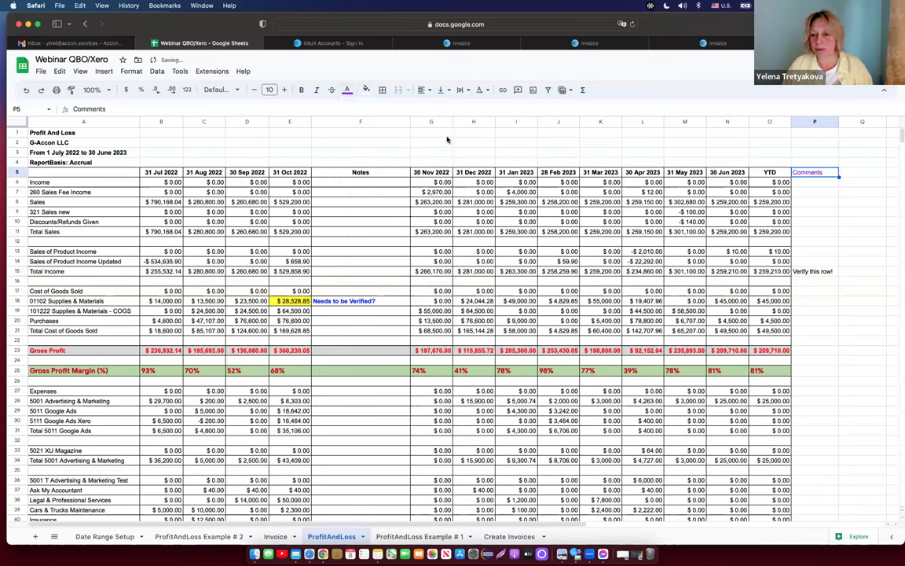
click(302, 89)
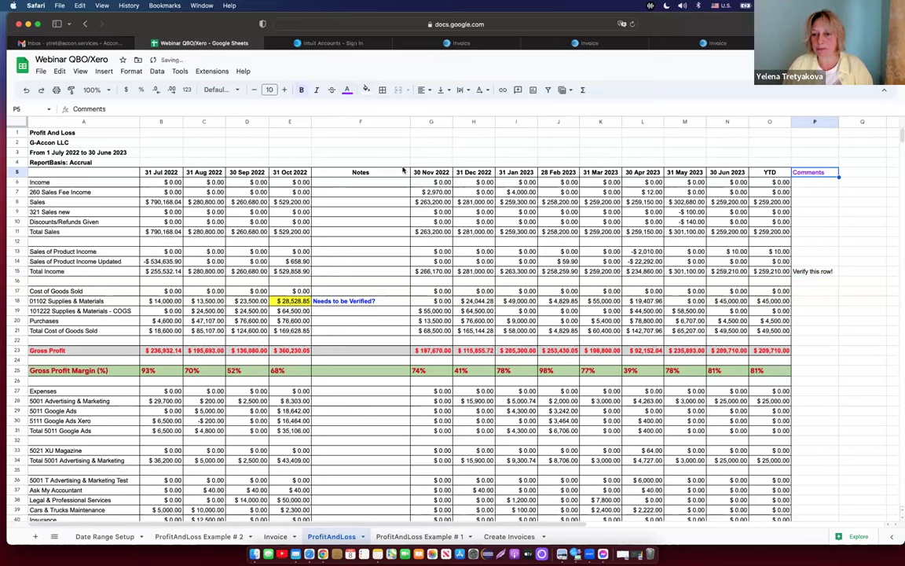
click(830, 271)
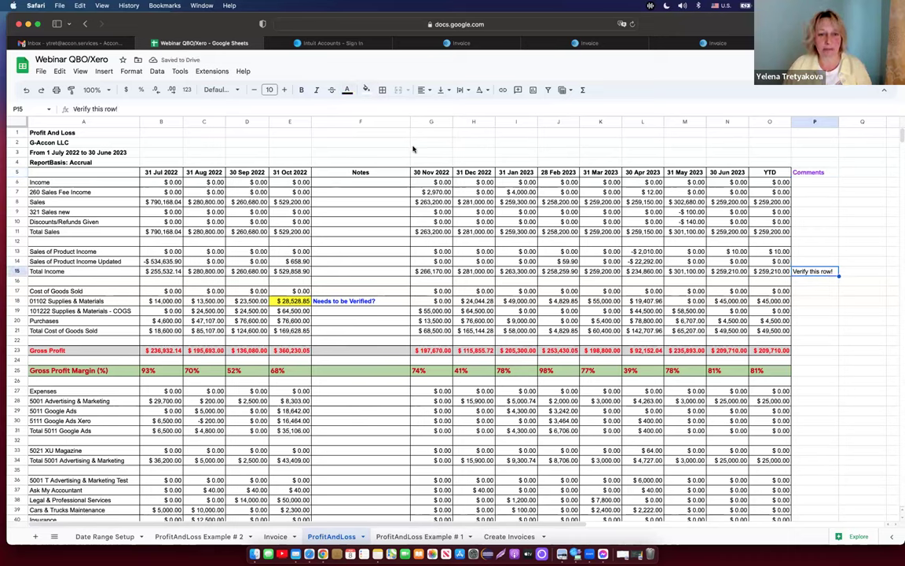
click(348, 89)
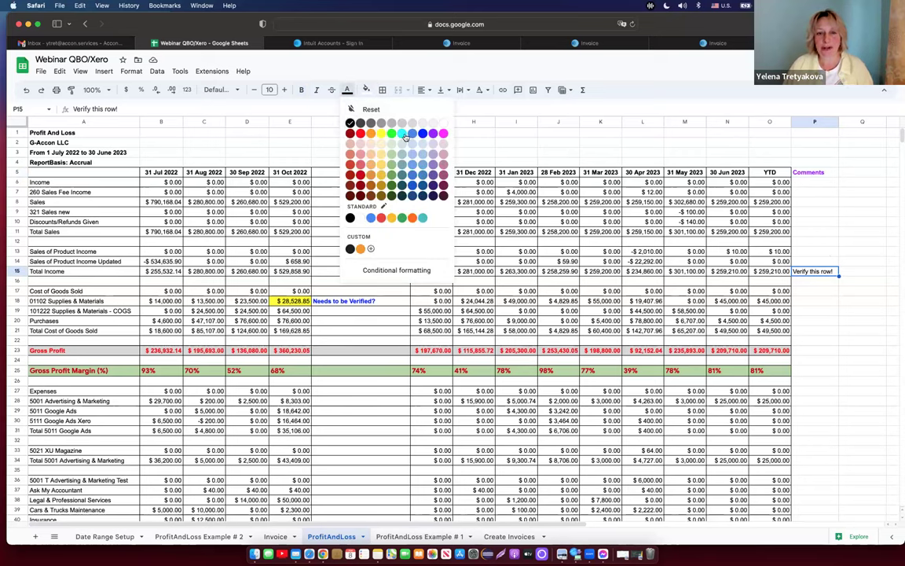
click(443, 133)
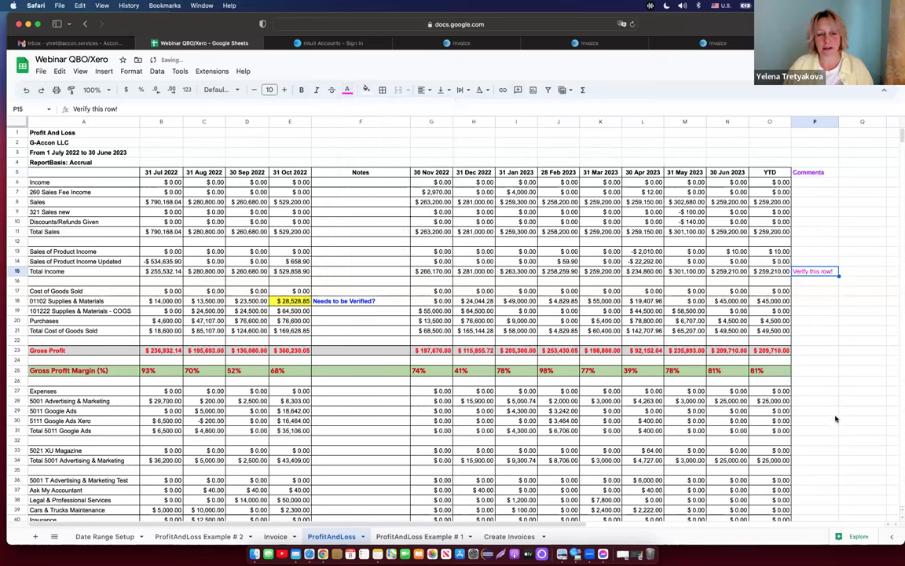
- Refresh the current ProfitAndLoss sheet with G-Accon for QuickBooks
click(212, 71)
mouse_move(281, 196)
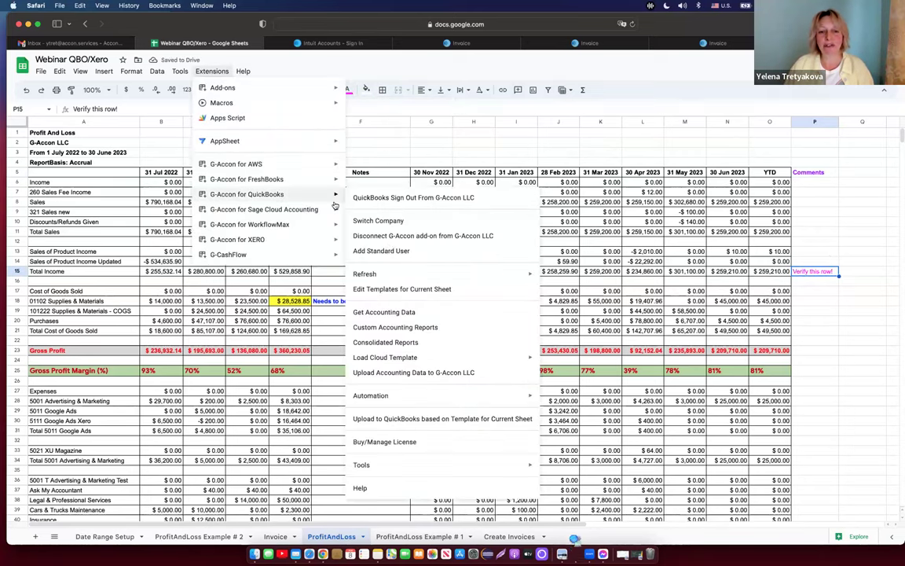
mouse_move(397, 274)
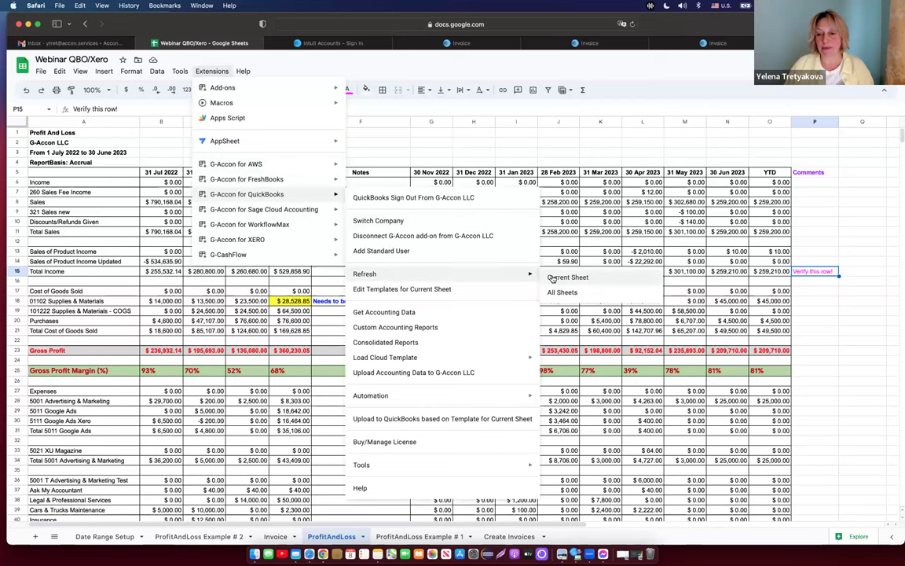
click(551, 277)
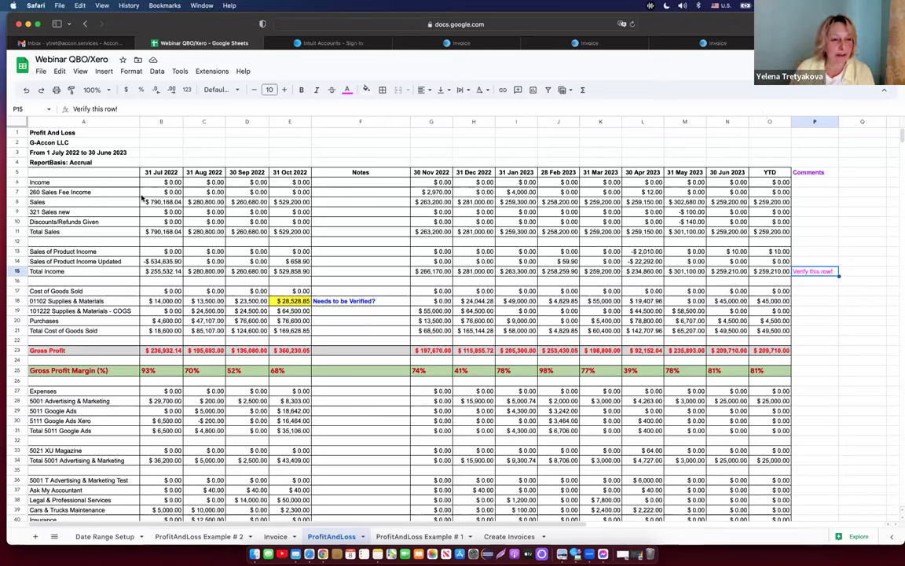
- Review the ProfitAndLoss Example # 2 sheet through the Net Profit Margin (%) row and refresh that sheet with G-Accon for QuickBooks
click(104, 537)
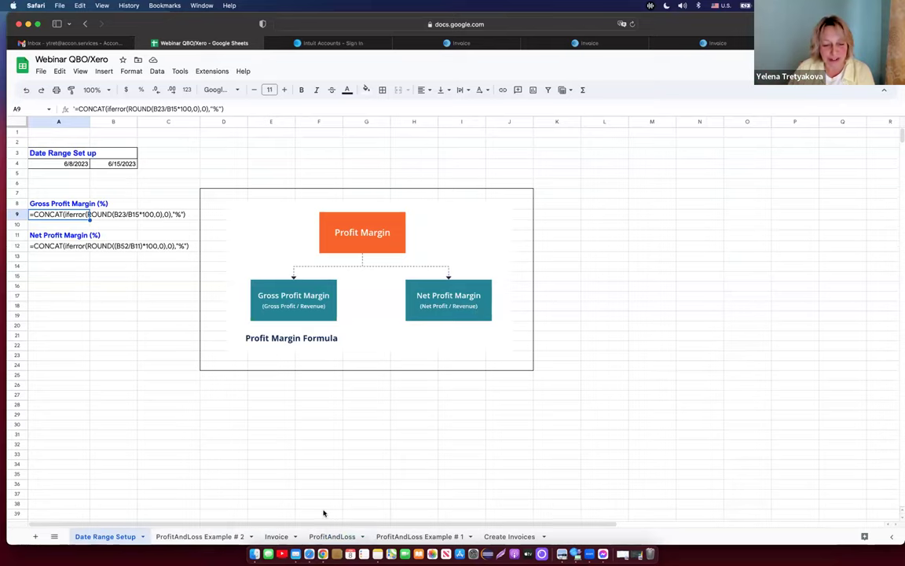
click(200, 536)
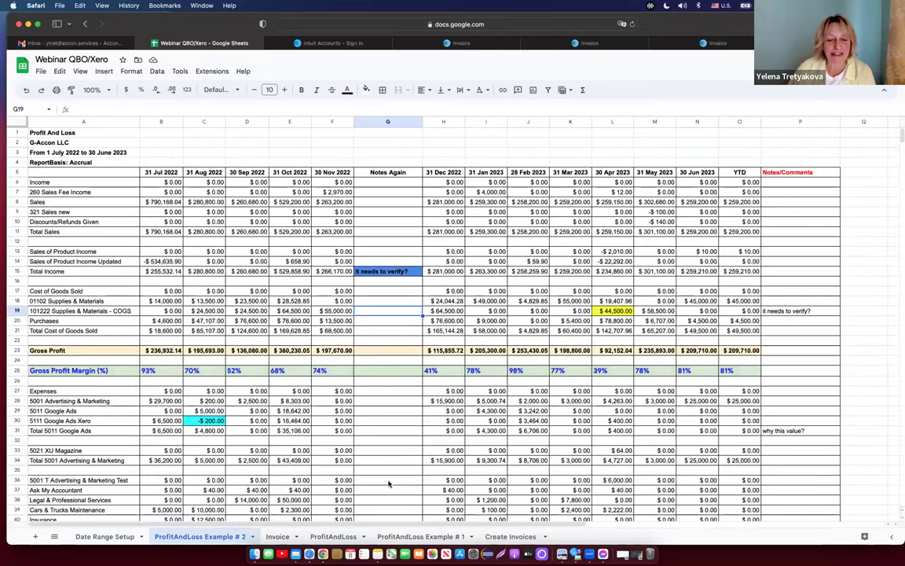
scroll(388, 483, down, 5)
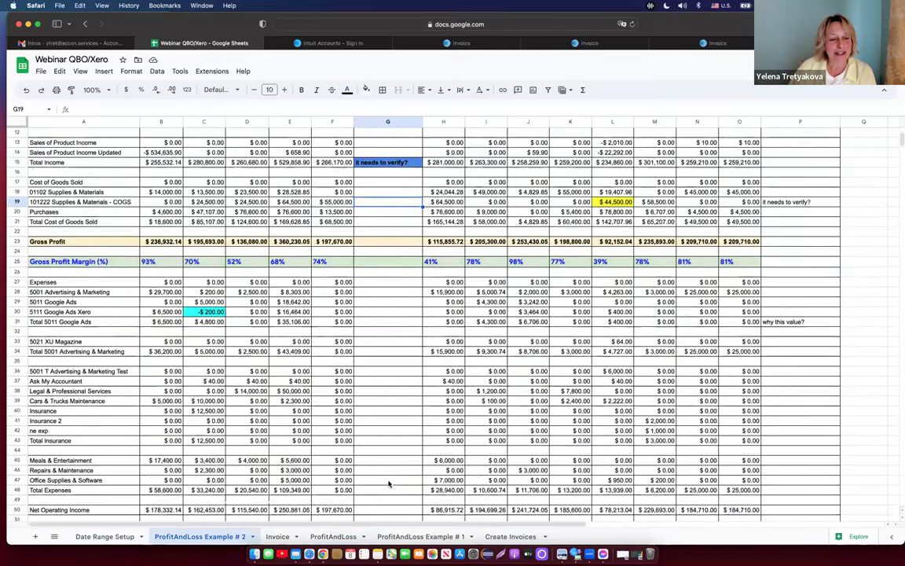
scroll(388, 483, down, 2)
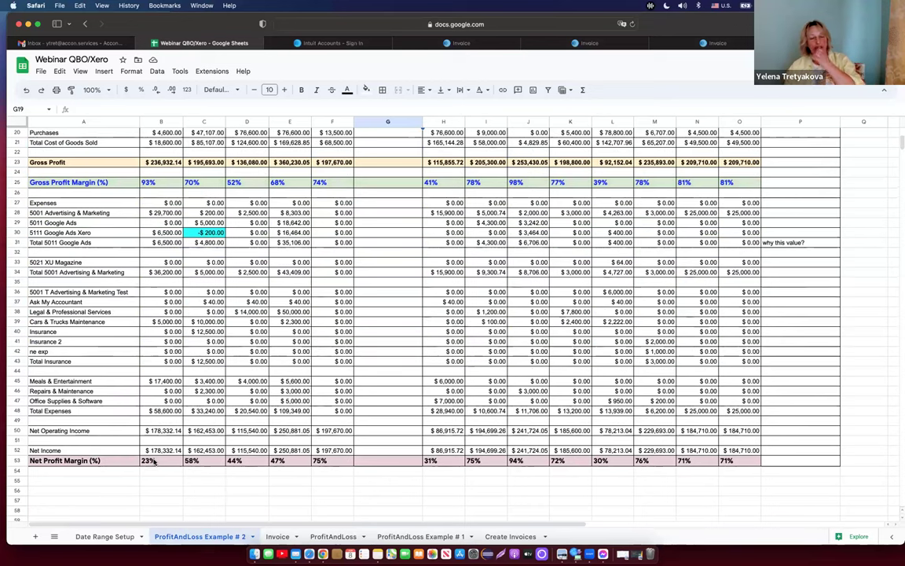
scroll(153, 460, up, 5)
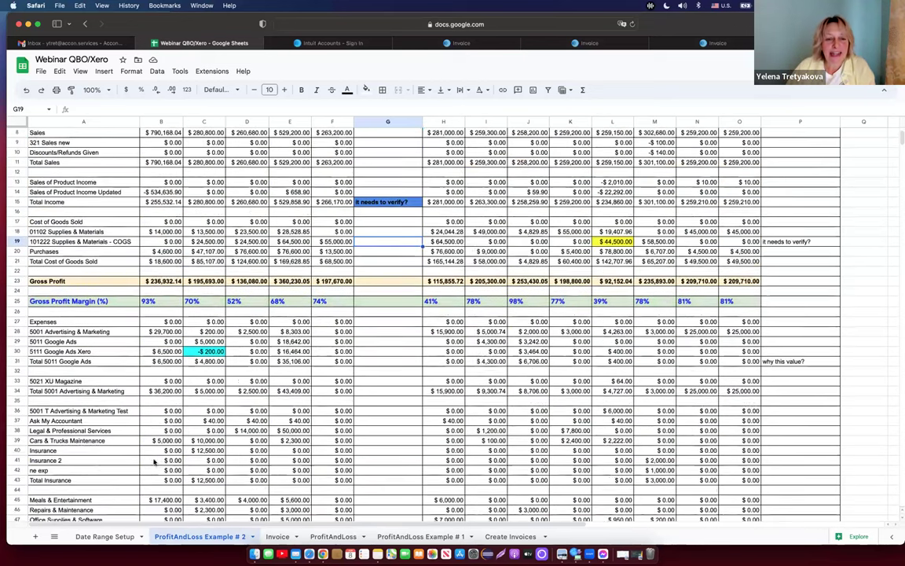
click(213, 72)
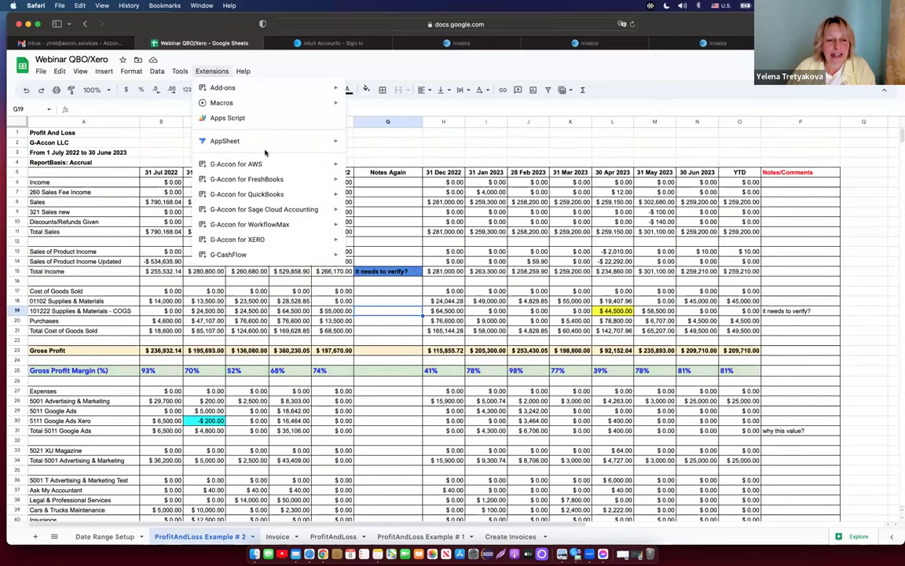
mouse_move(283, 194)
mouse_move(412, 276)
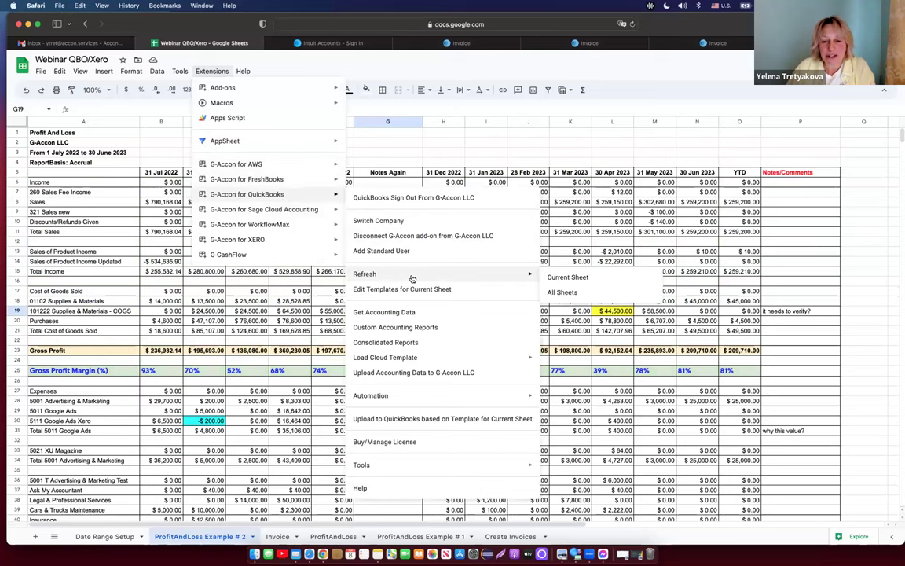
click(566, 277)
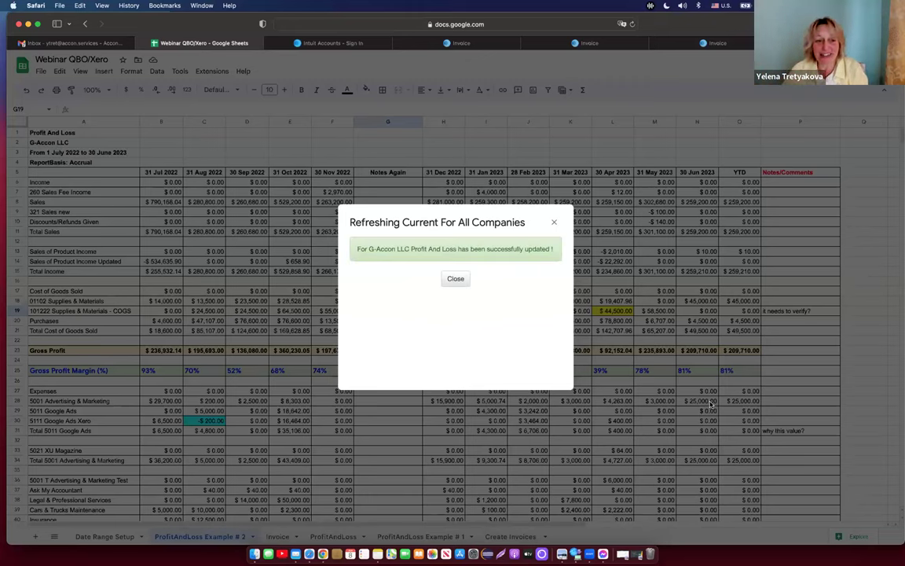
click(456, 279)
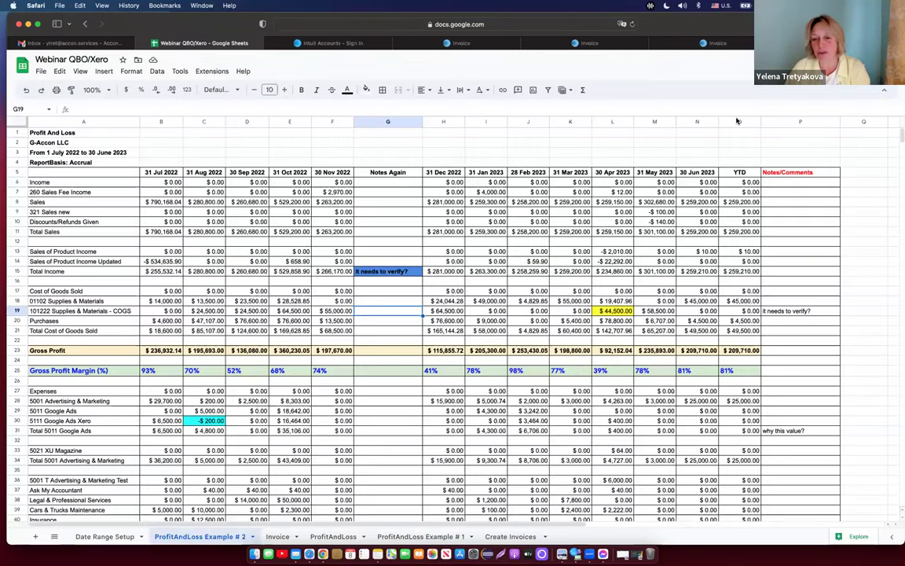
- Start a new G-Accon for QuickBooks automation workflow with the name and description "Refresh"
click(737, 120)
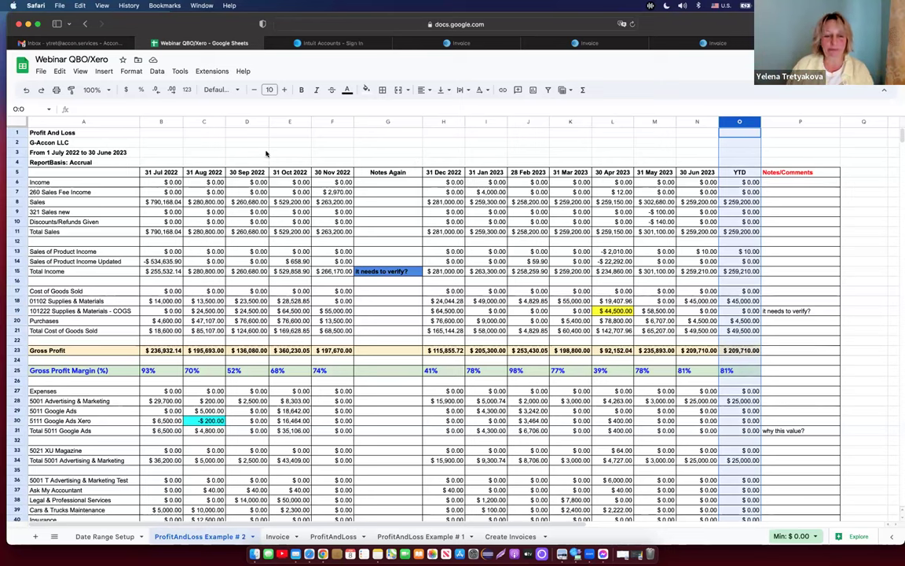
click(212, 71)
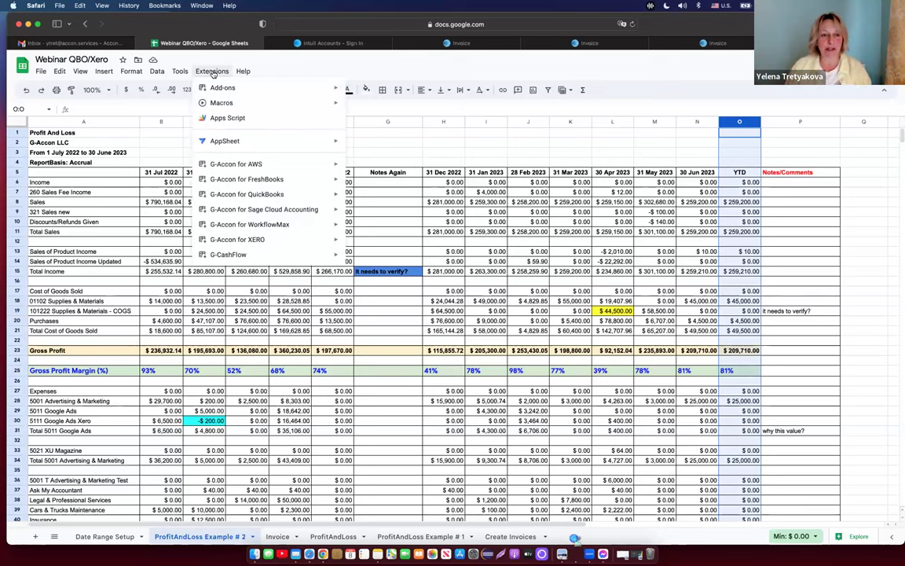
mouse_move(300, 194)
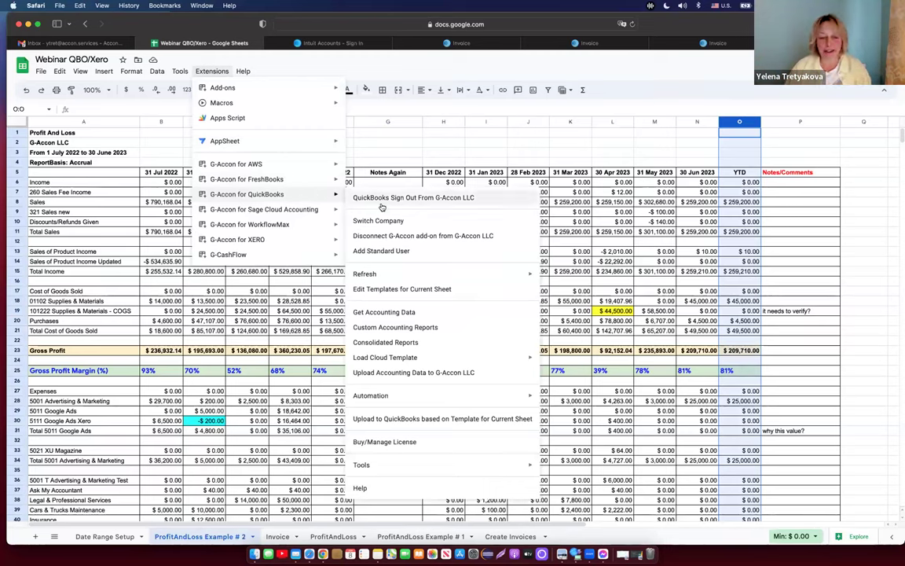
mouse_move(433, 396)
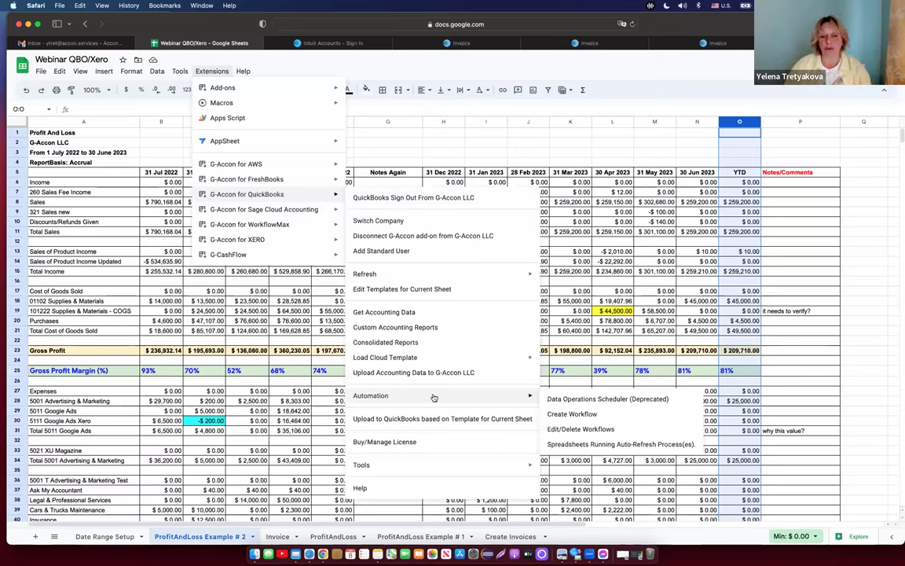
click(555, 417)
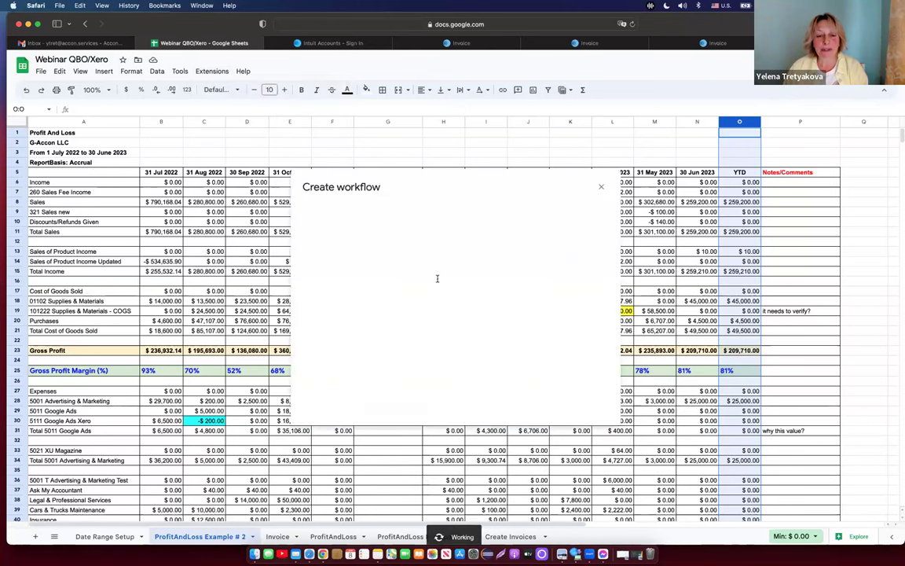
click(361, 235)
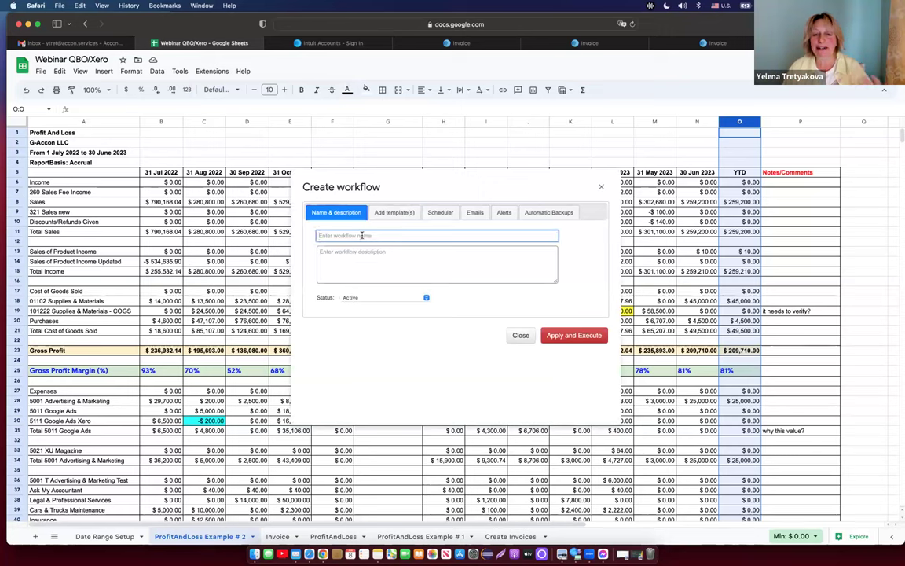
text(Ref)
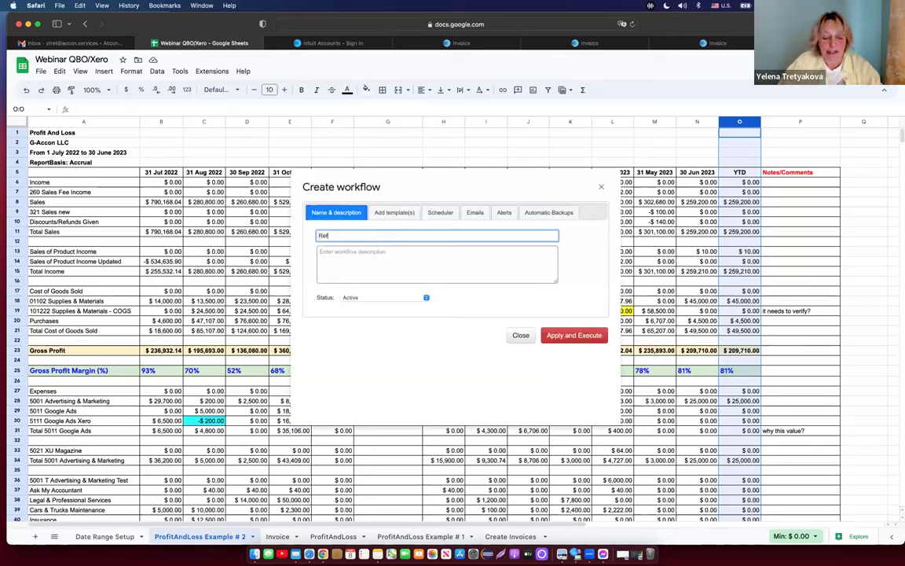
text(resh)
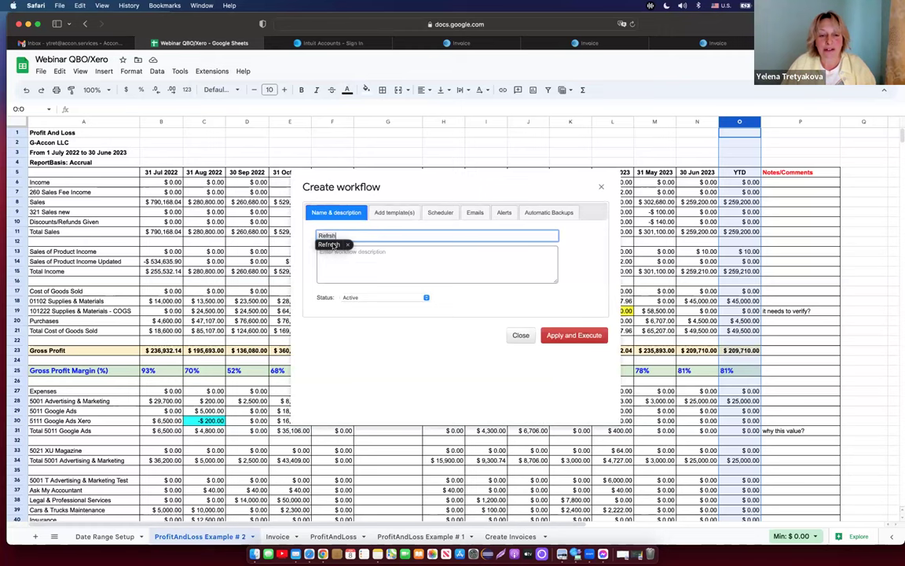
drag(349, 235, 303, 236)
key(ctrl+c)
click(347, 247)
key(ctrl+v)
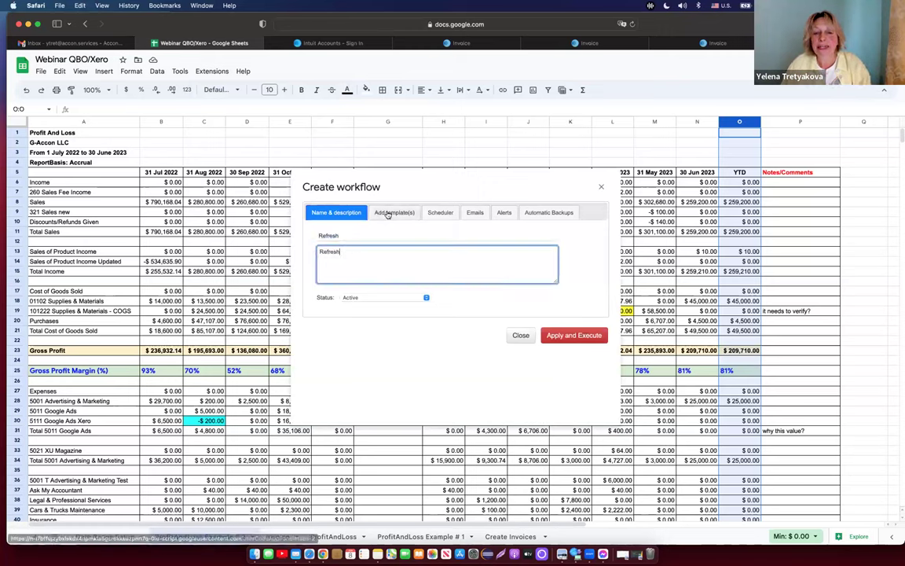
- Add the Profit And Loss report template of the ProfitAndLoss Example # 2 sheet to the workflow's selected templates
click(388, 212)
scroll(393, 307, down, 2)
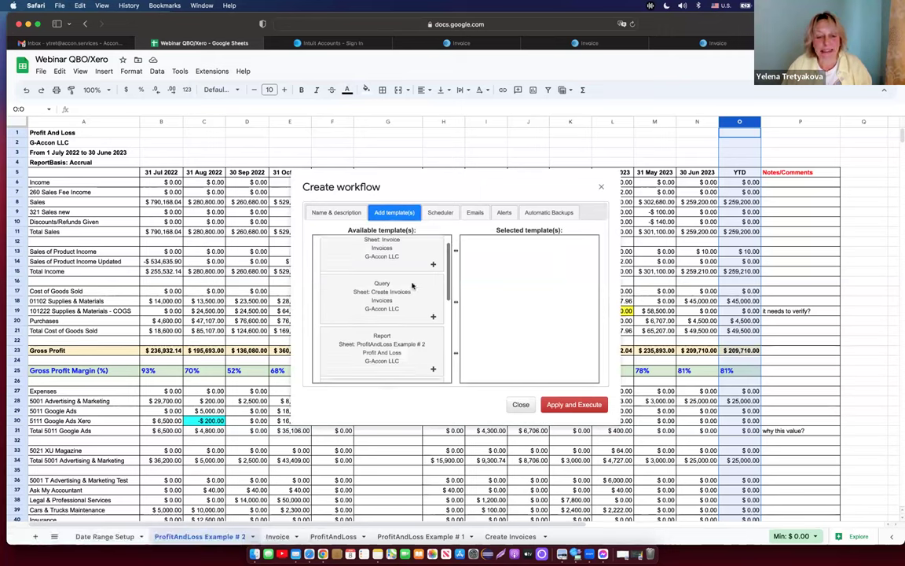
drag(402, 317, 541, 254)
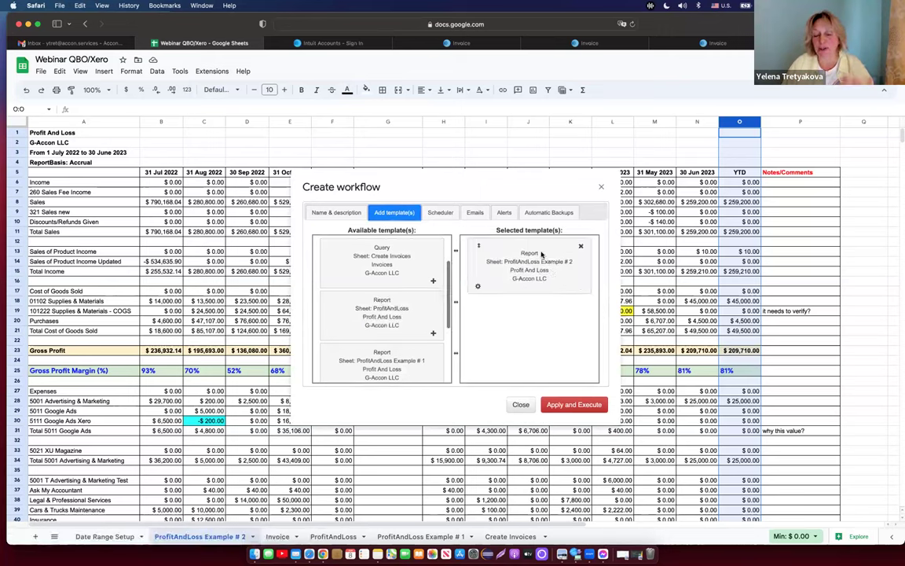
- Review the workflow's scheduler, email, alert and automatic backup settings, and close the workflow without applying it
click(441, 212)
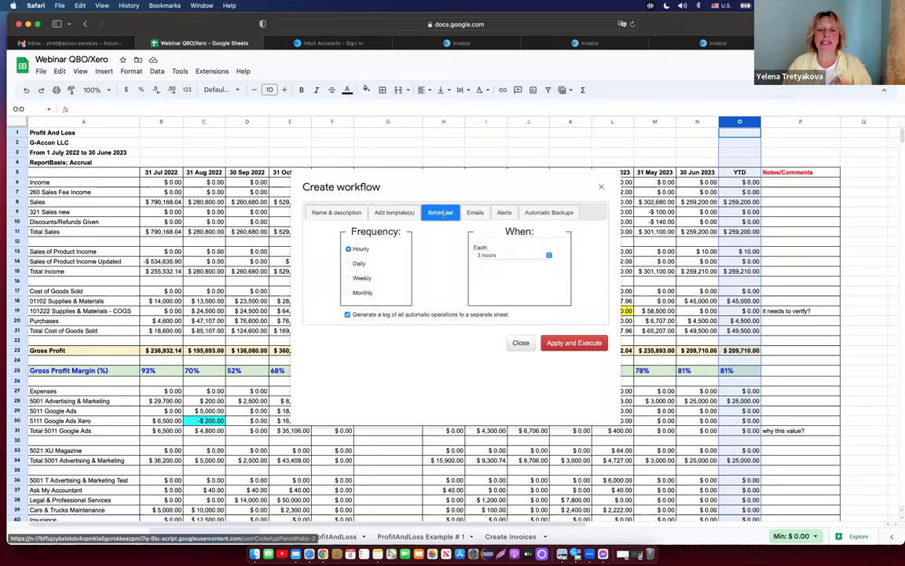
click(548, 255)
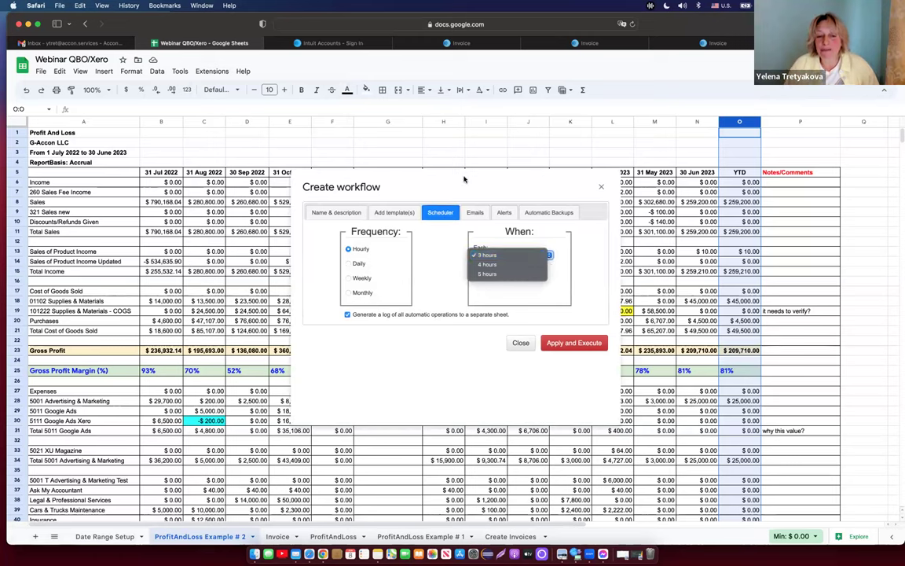
click(466, 179)
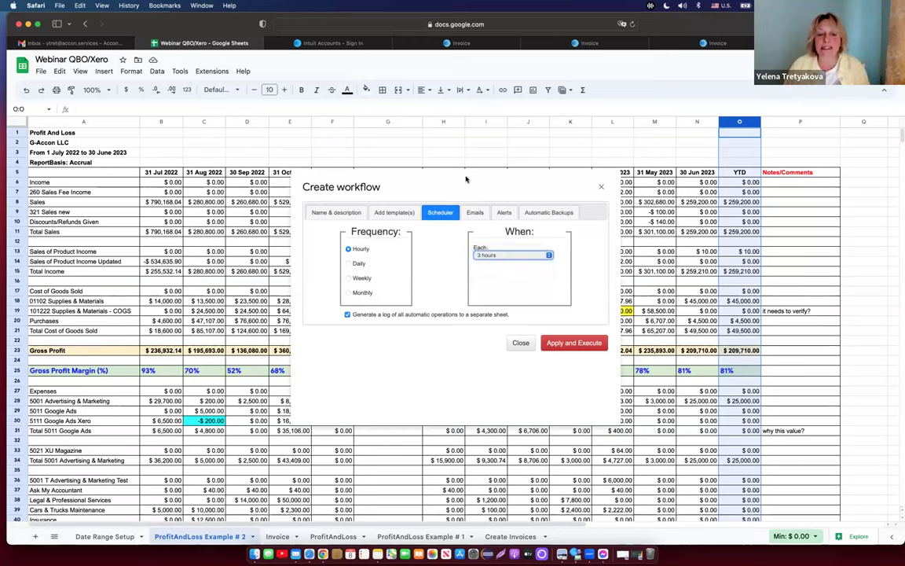
click(475, 213)
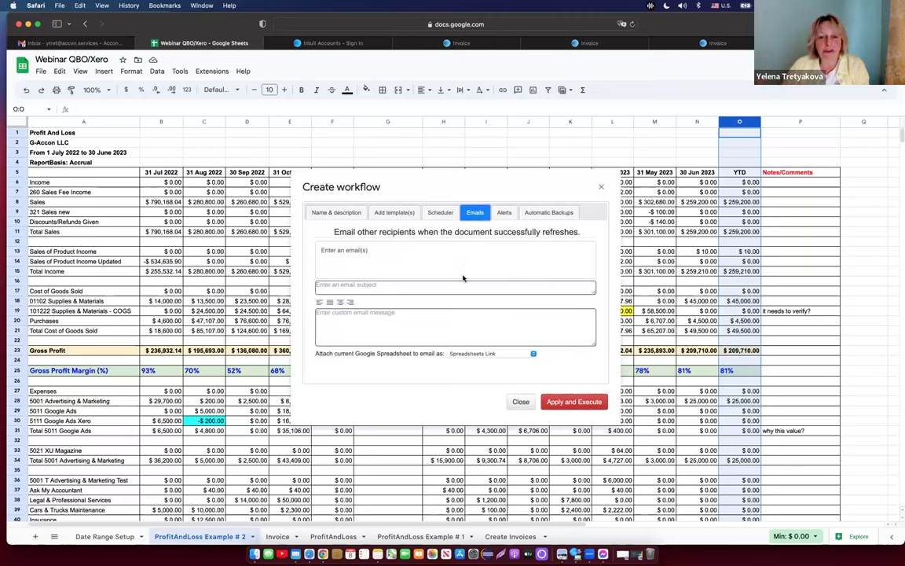
click(504, 213)
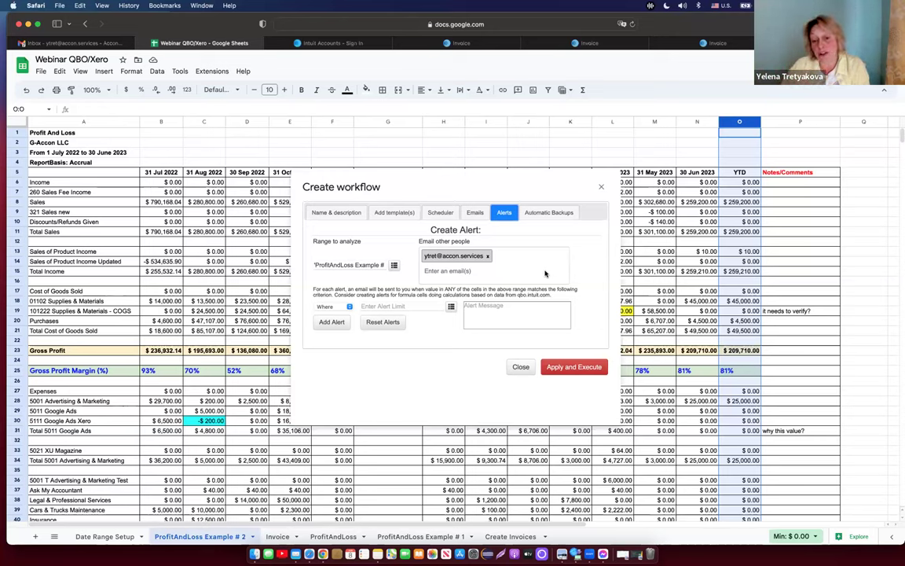
click(565, 214)
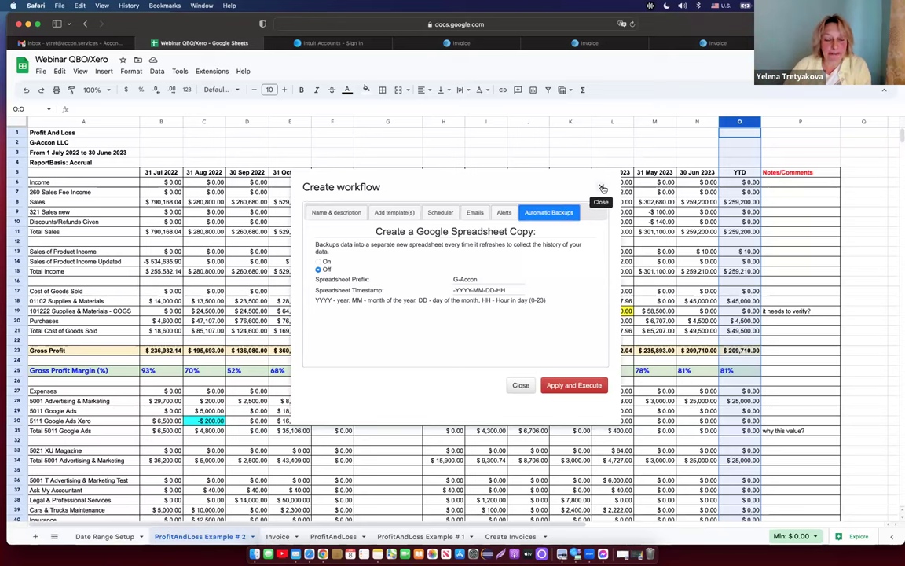
click(602, 186)
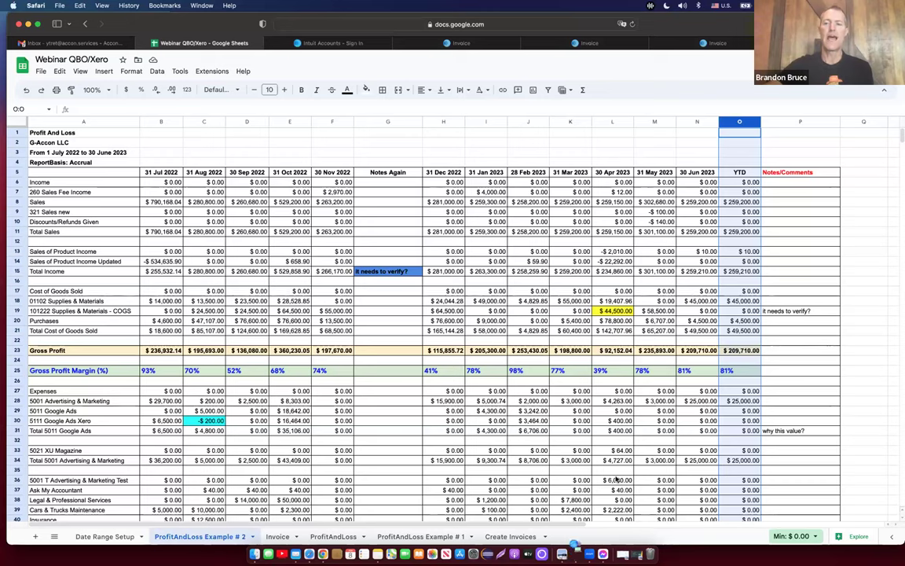
- On the Invoice sheet, copy the upload result rows R2:X6 to R12 and again to R27
click(277, 536)
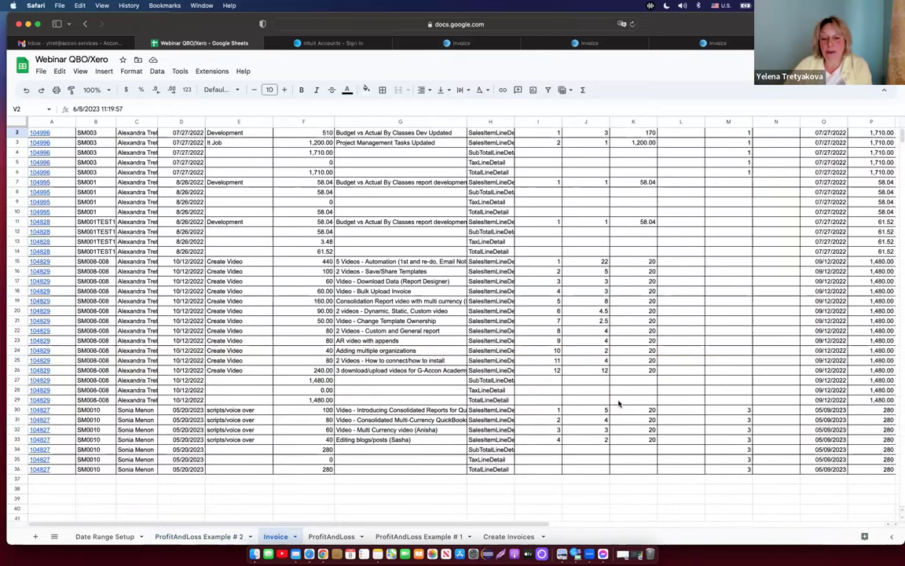
scroll(618, 403, right, 10)
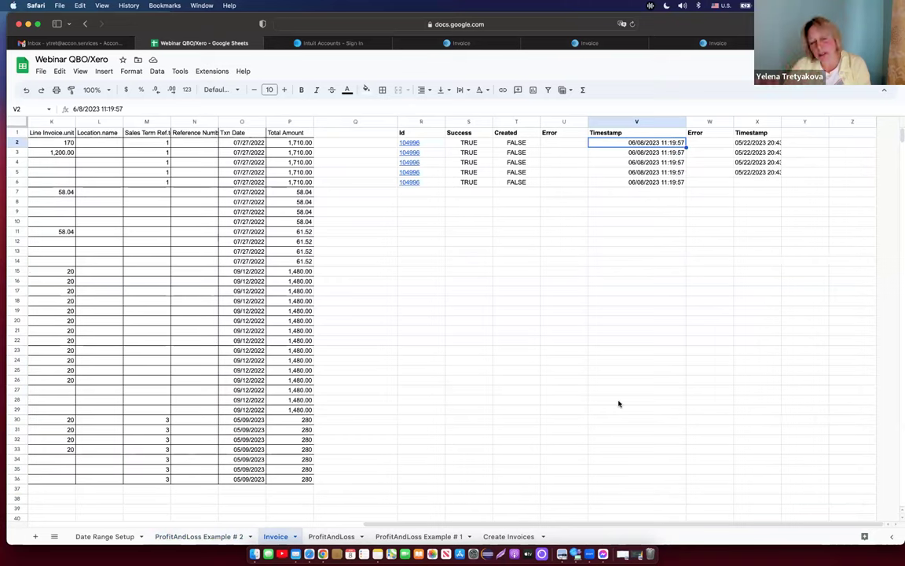
click(437, 144)
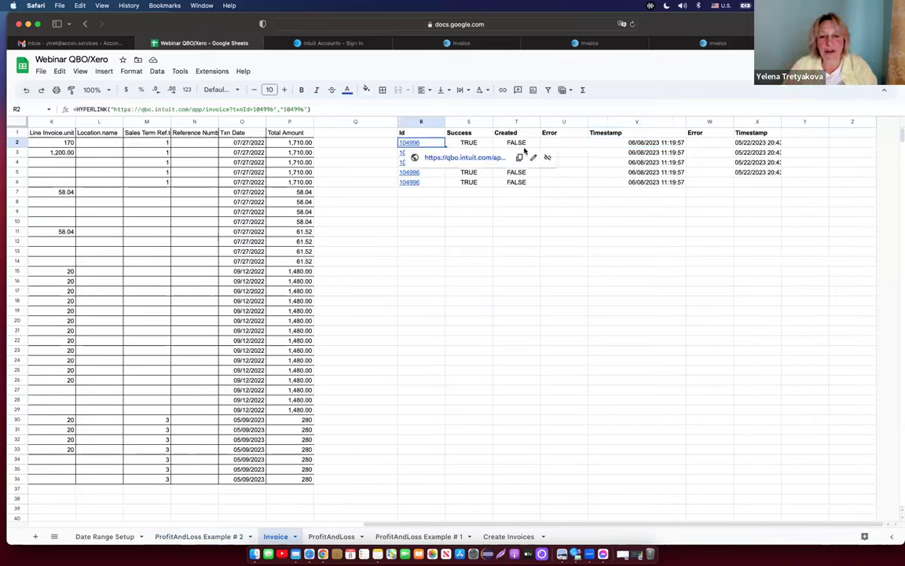
shift+click(757, 184)
key(cmd+c)
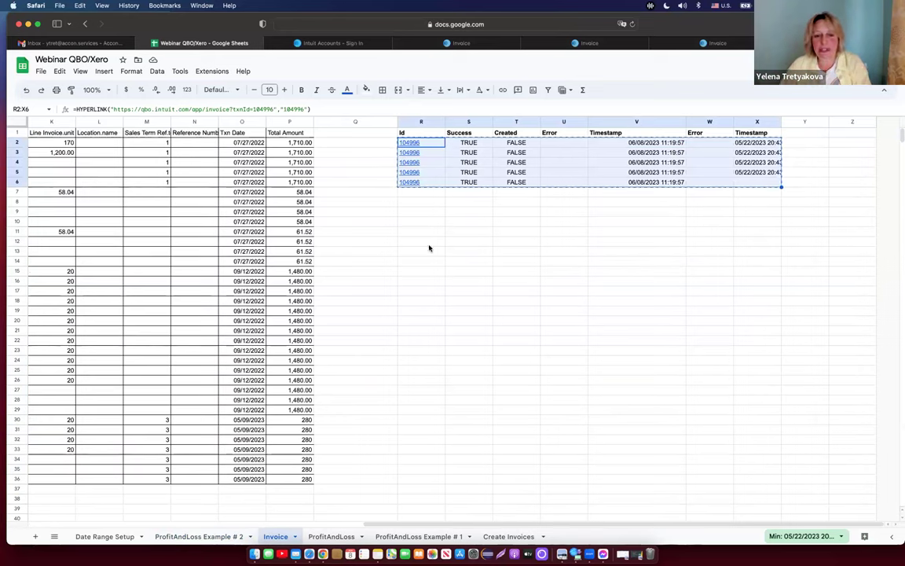
click(431, 242)
key(super+v)
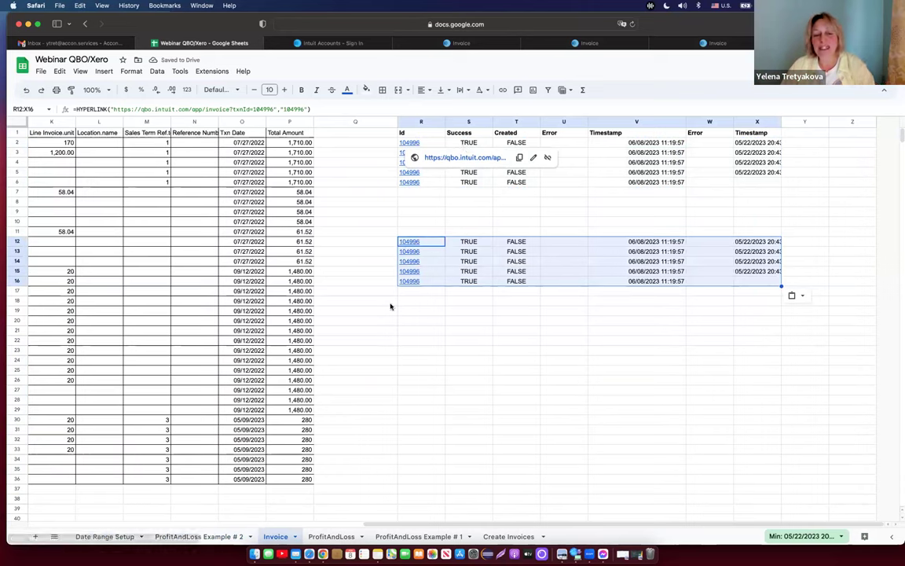
click(419, 386)
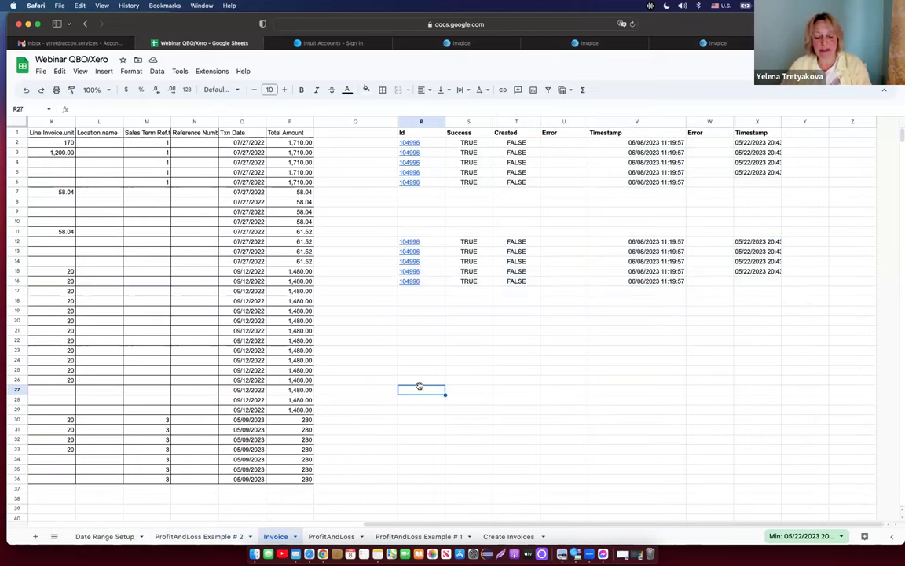
key(super+v)
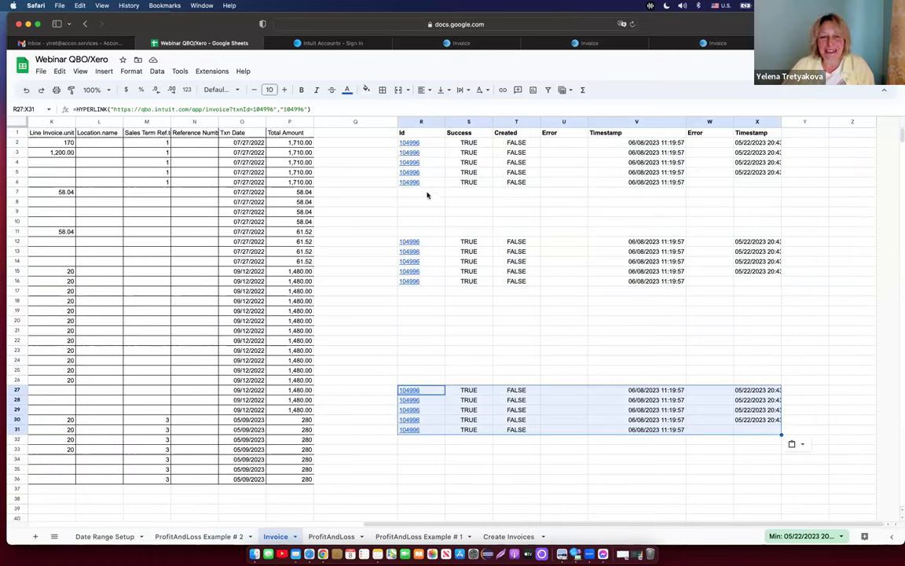
- Examine the gap in the upload results at R7:R11 and the empty cells Q2:Q35 beside the invoice rows
click(401, 193)
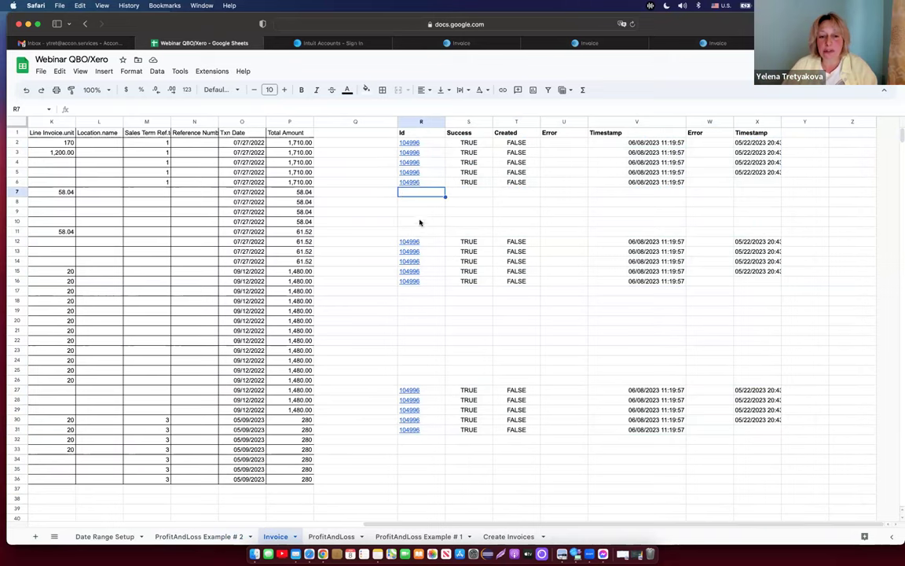
shift+click(426, 236)
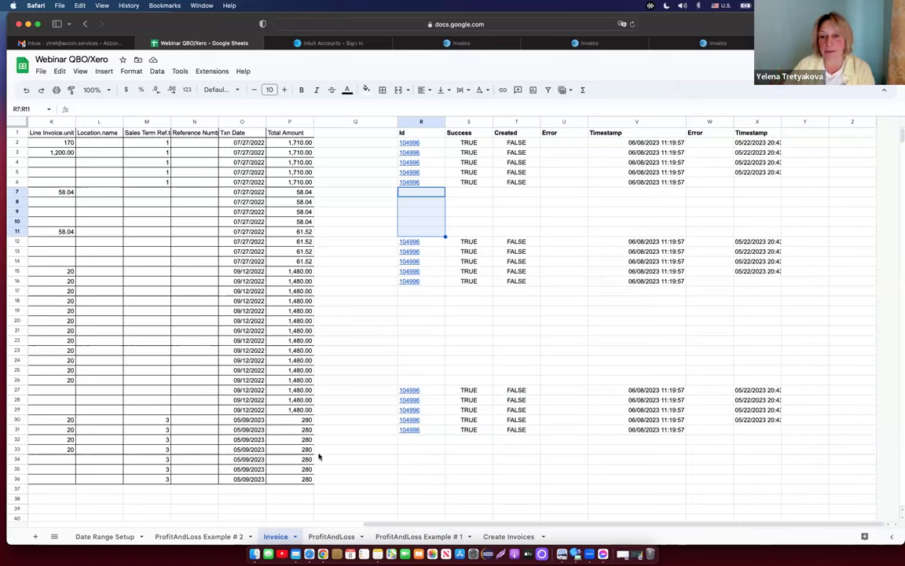
click(335, 144)
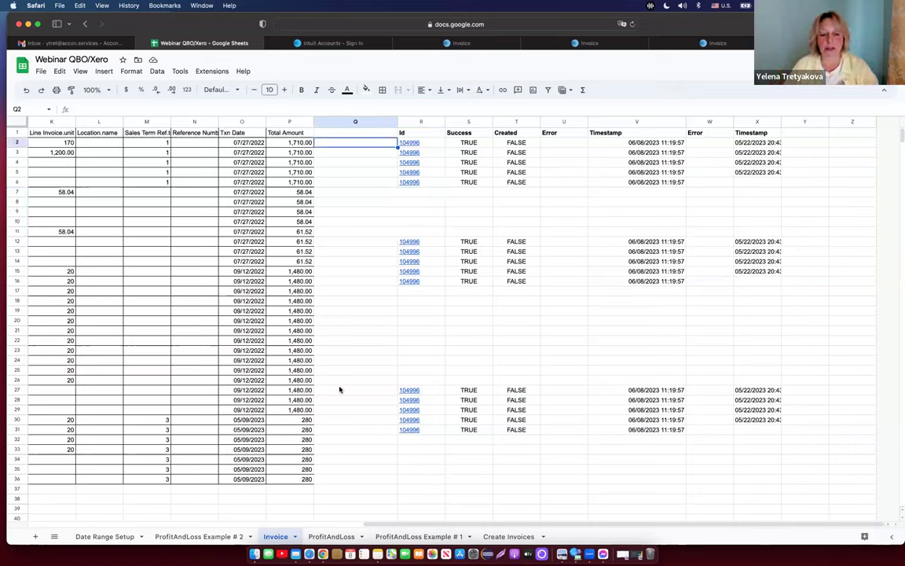
shift+click(342, 470)
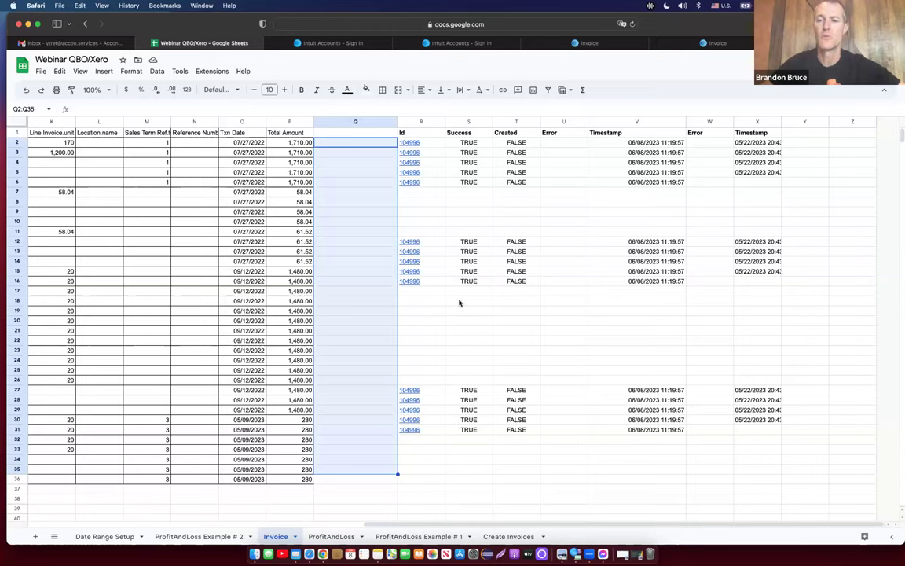
click(429, 305)
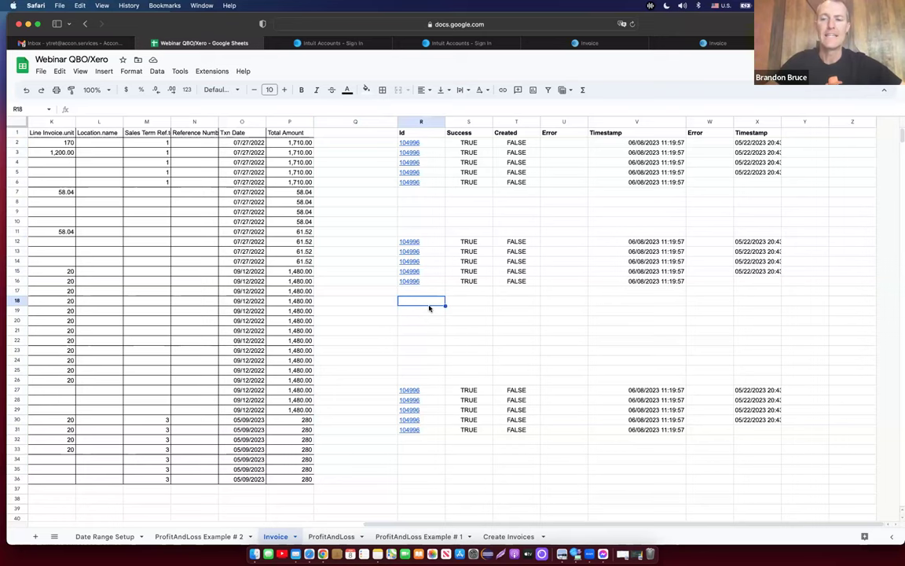
scroll(429, 308, left, 5)
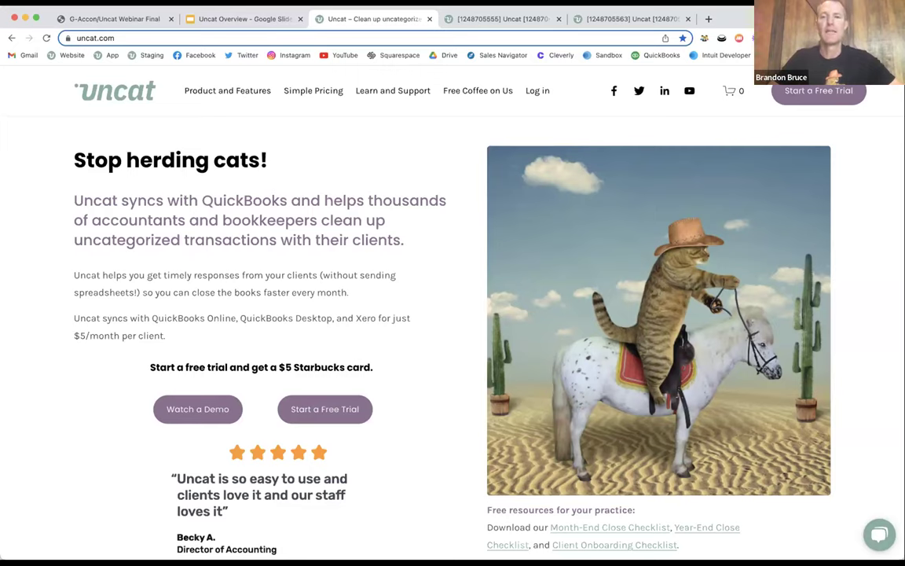
- Switch to the Uncat client dashboard, view the attachments of the Square transaction and close them
click(631, 19)
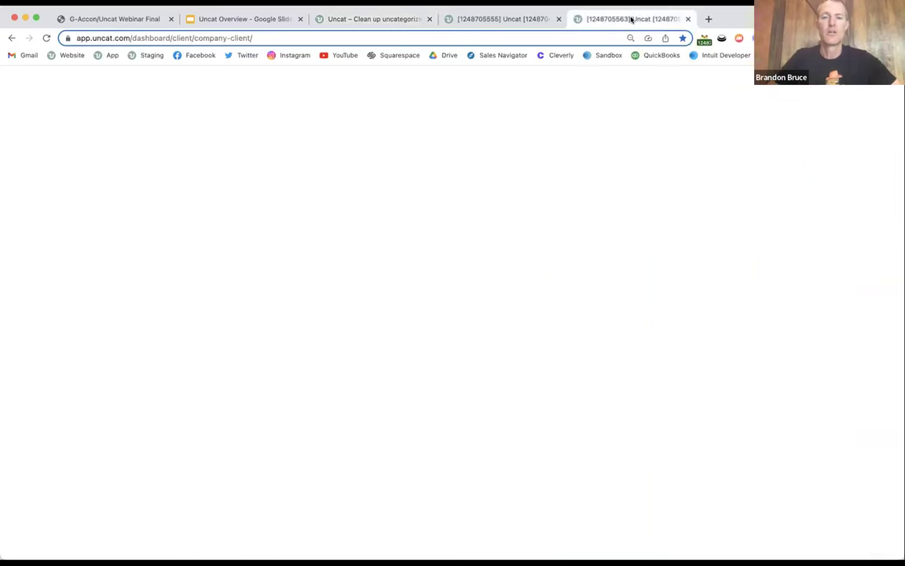
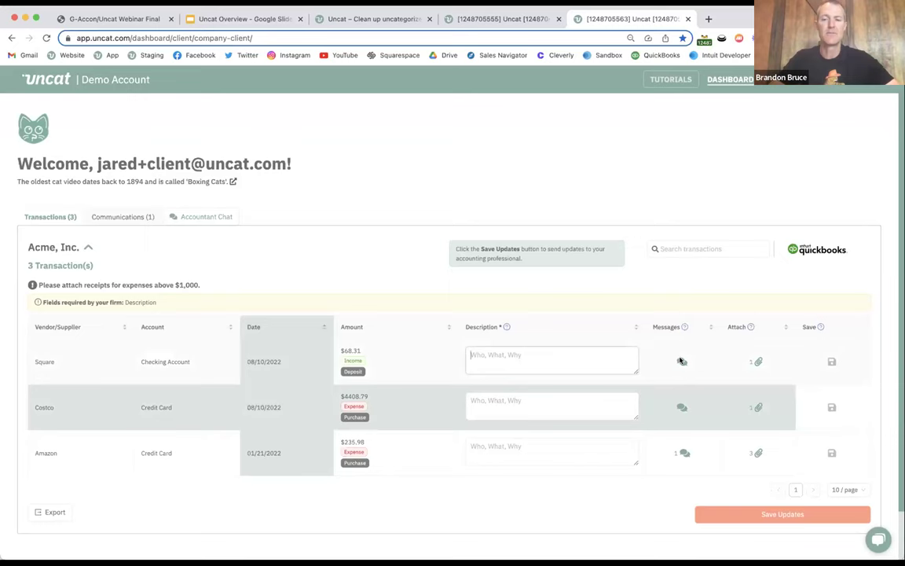
click(759, 362)
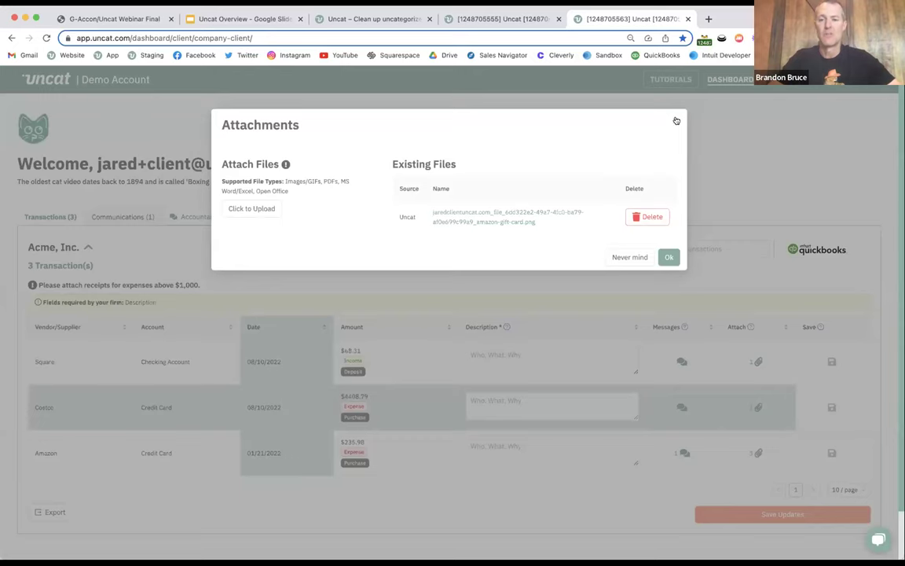
click(646, 404)
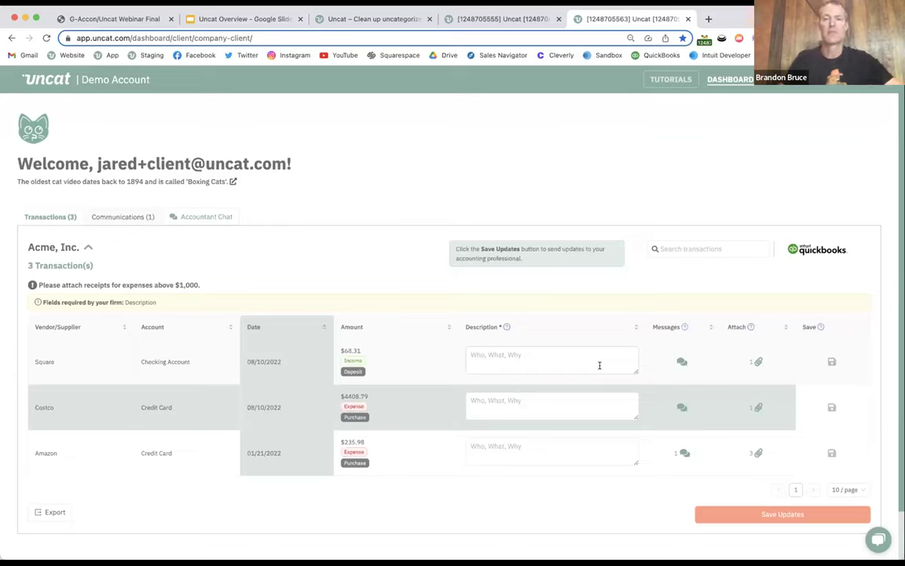
- Switch to the accountant dashboard and view the category options of the Applebee's personal expense, leaving its category as it is
click(542, 19)
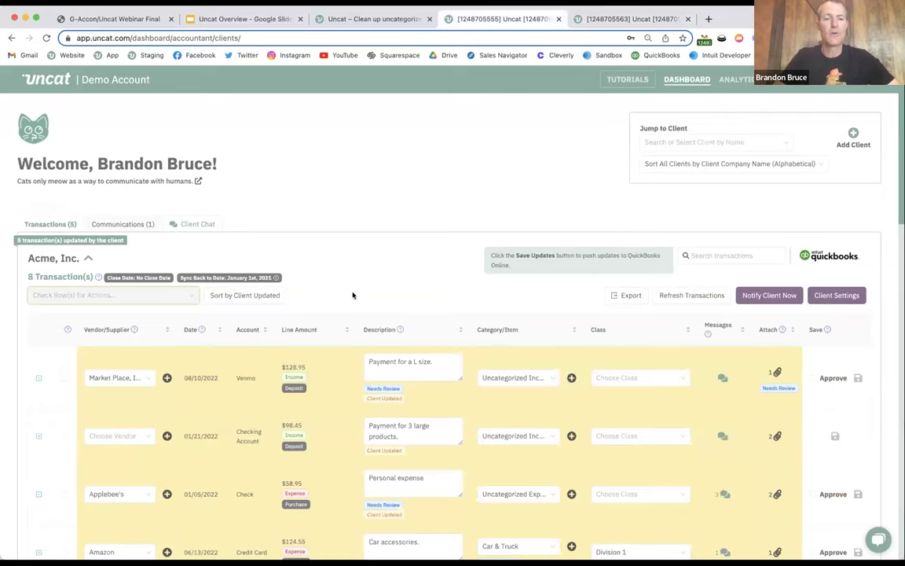
scroll(353, 296, down, 1)
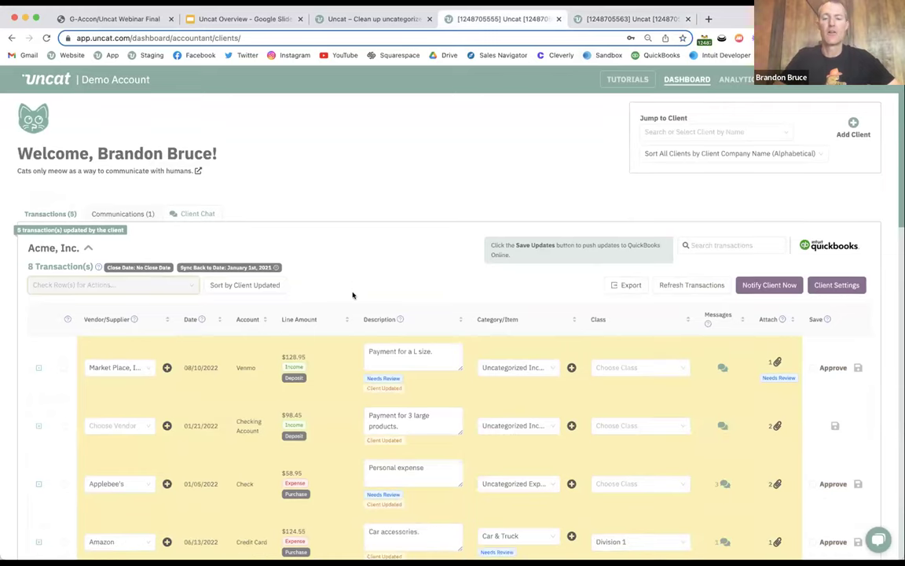
scroll(353, 295, down, 1)
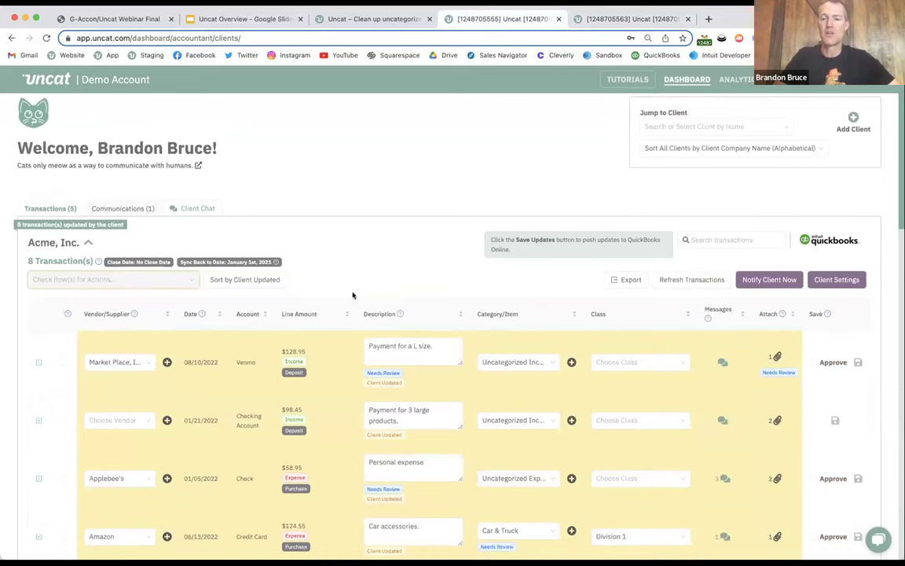
click(753, 425)
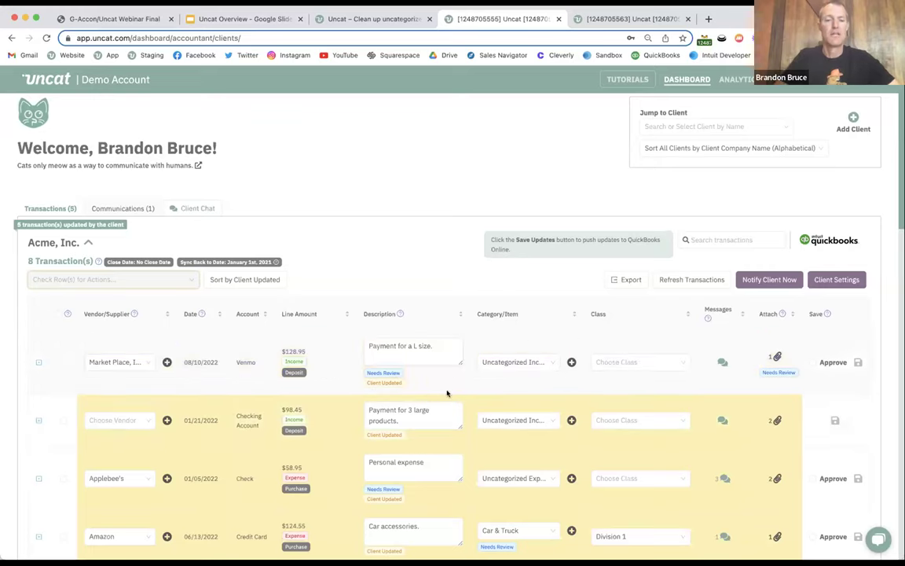
scroll(447, 393, down, 2)
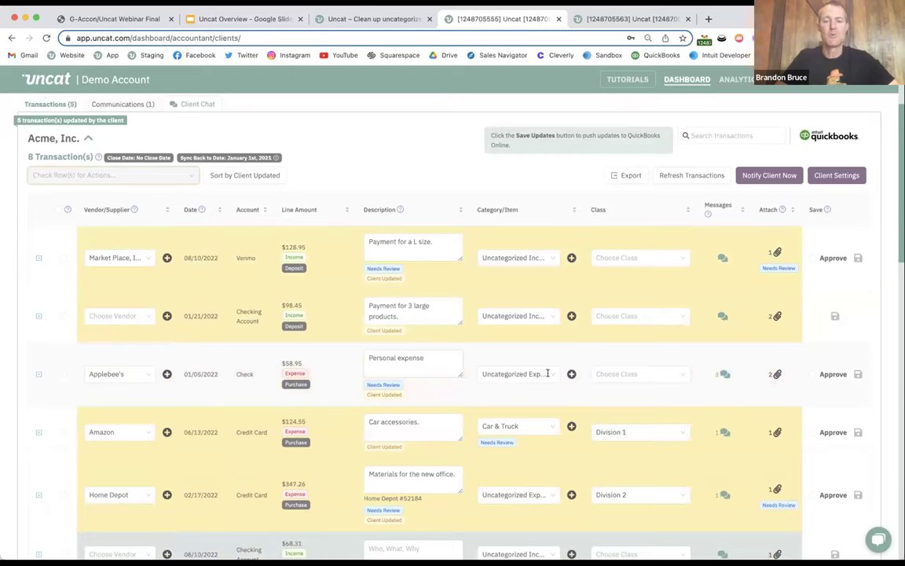
click(548, 374)
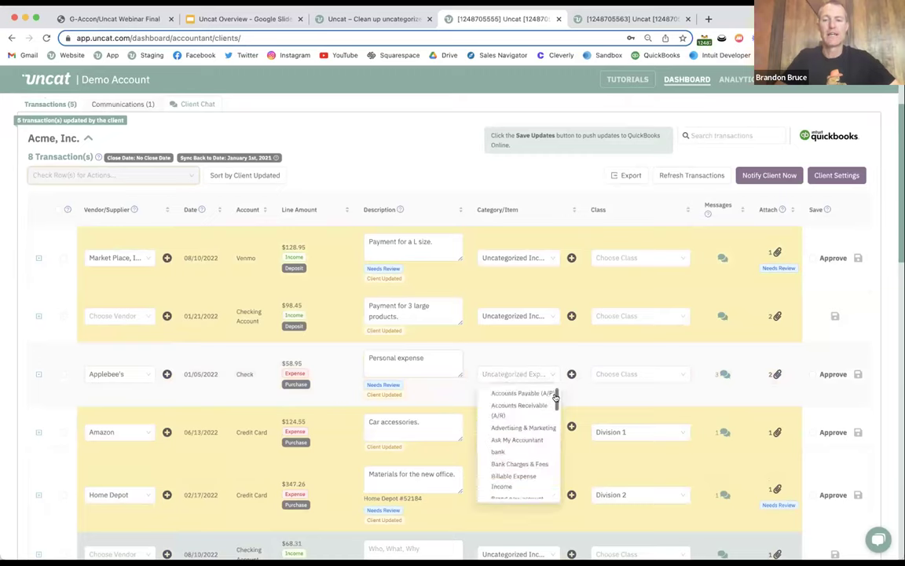
drag(556, 397, 556, 430)
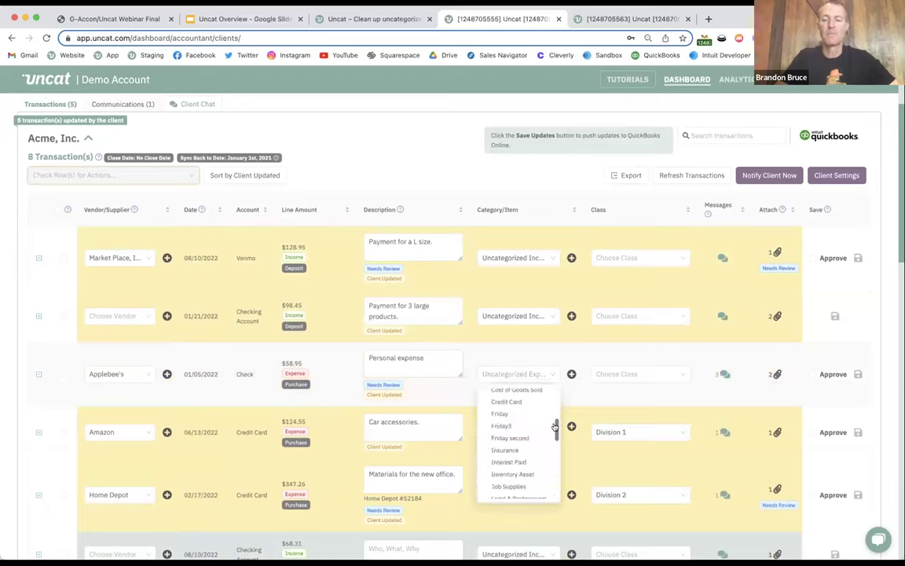
click(556, 377)
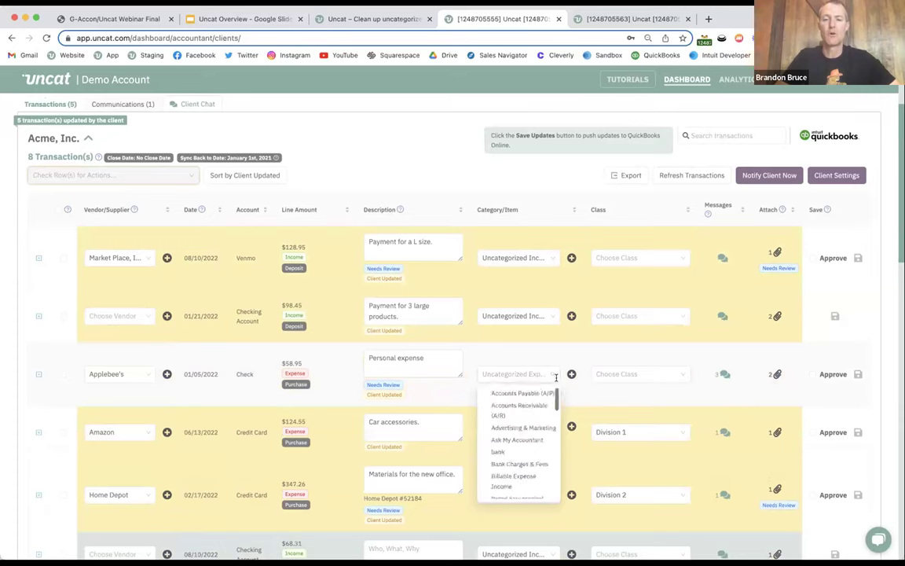
click(574, 180)
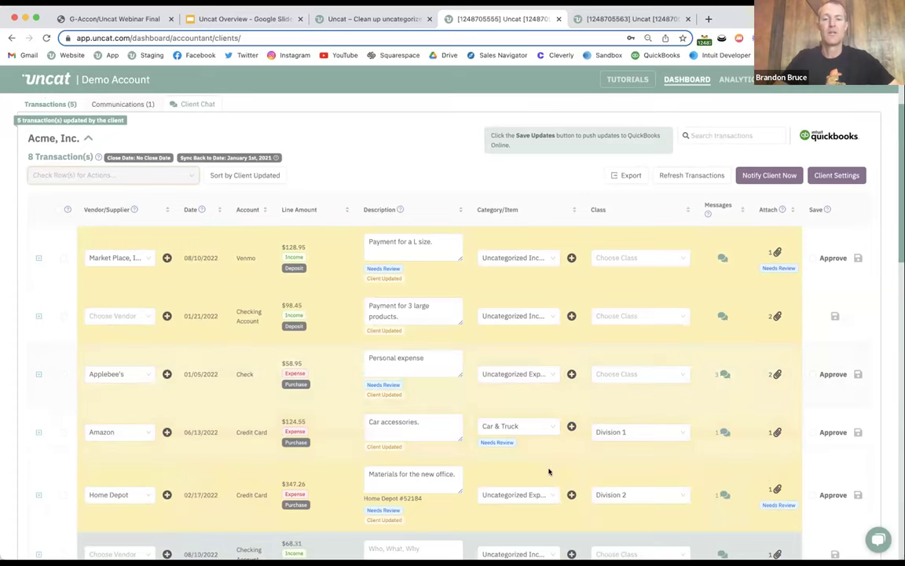
- View the class options and the expanded Billable, Tax, Customer and Location fields of the Amazon car accessories transaction, and collapse the row
click(644, 430)
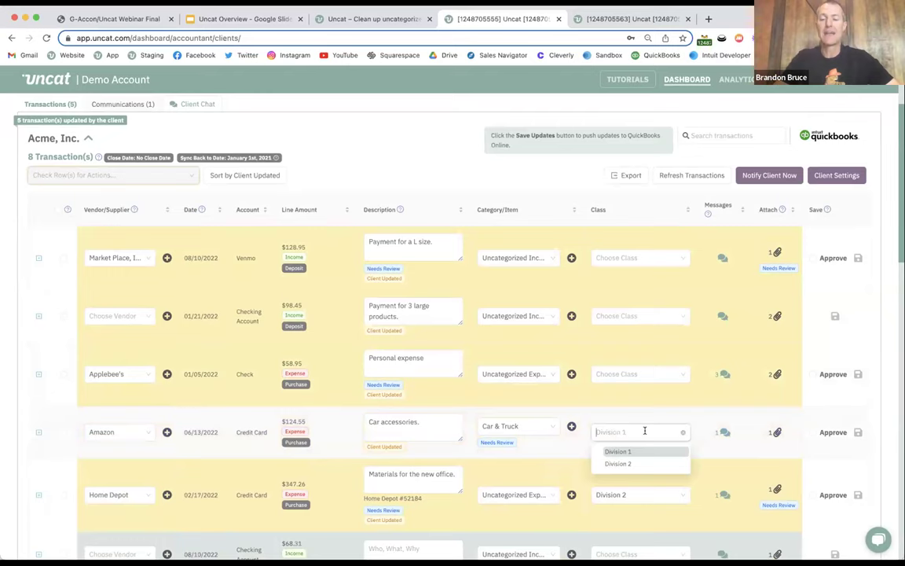
key(Return)
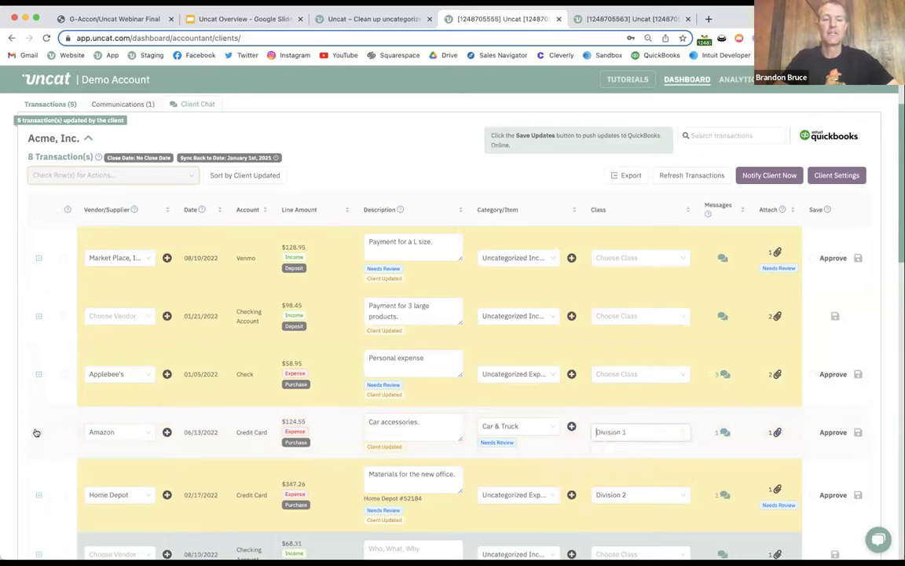
click(36, 432)
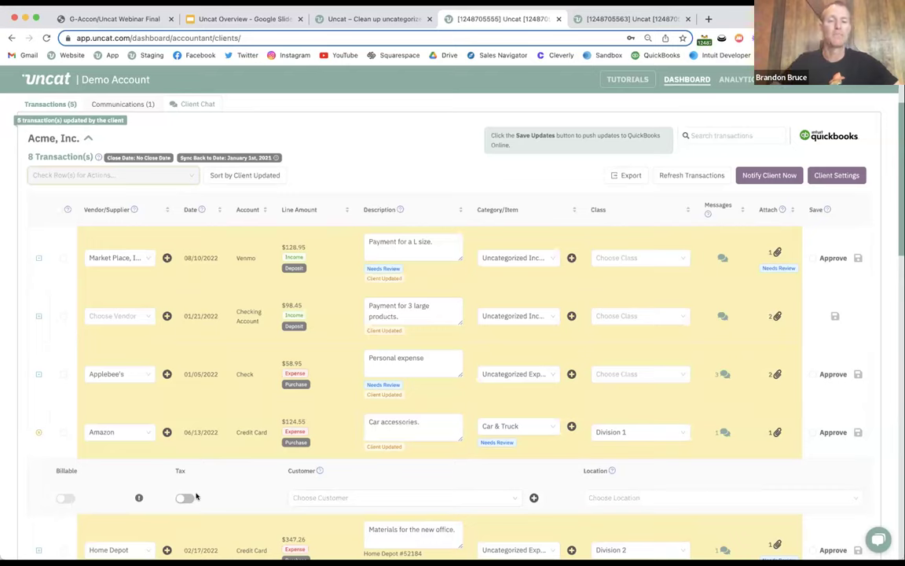
click(38, 432)
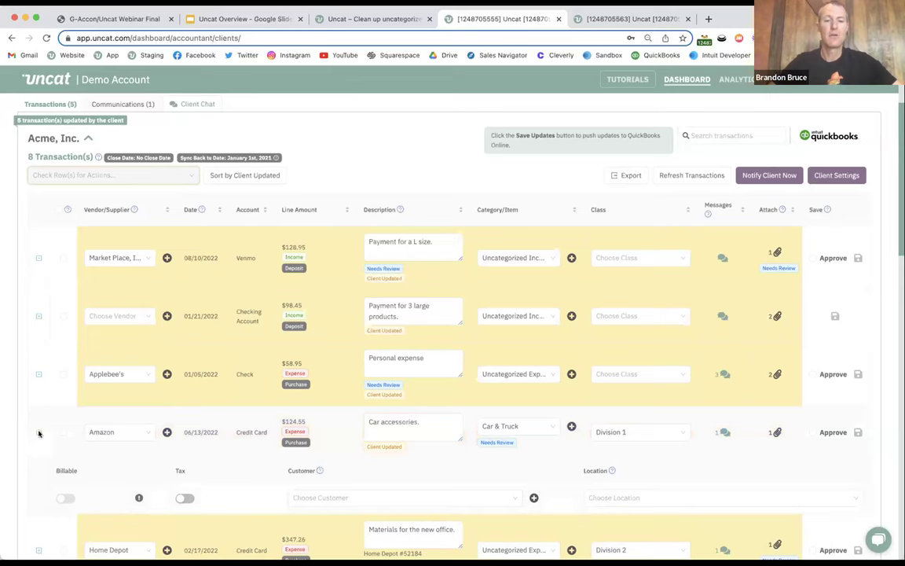
click(38, 432)
- Select the Amazon car accessories transaction, view its Split options without splitting, and review the other actions available for checked rows
click(62, 432)
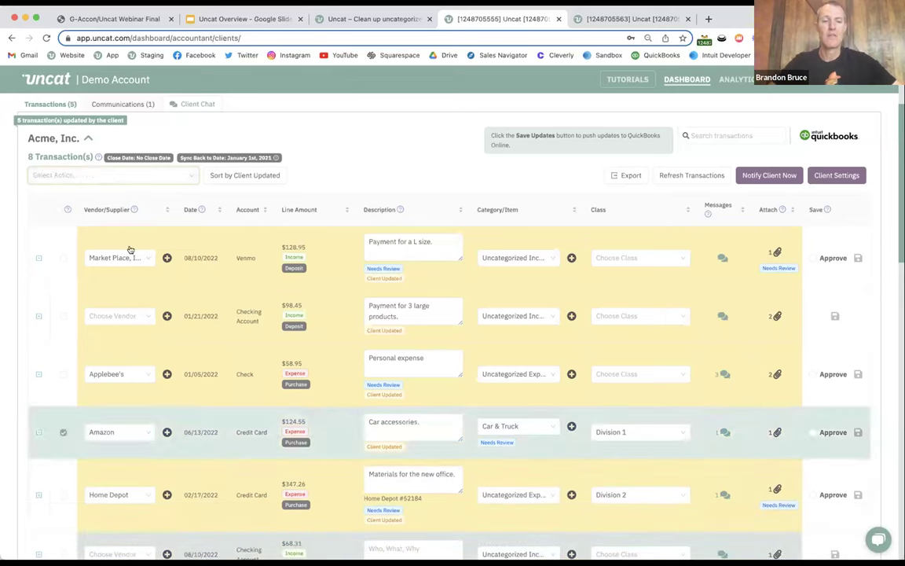
click(176, 177)
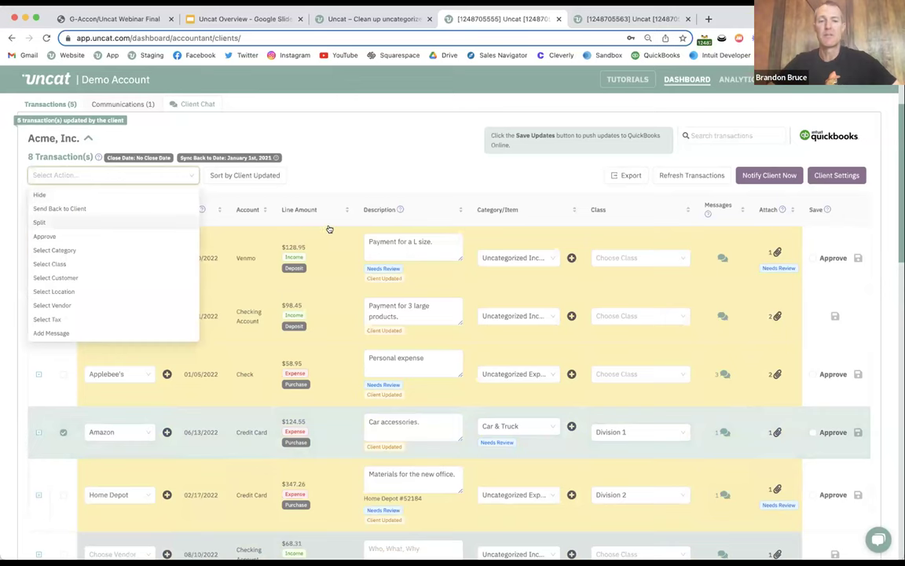
key(Return)
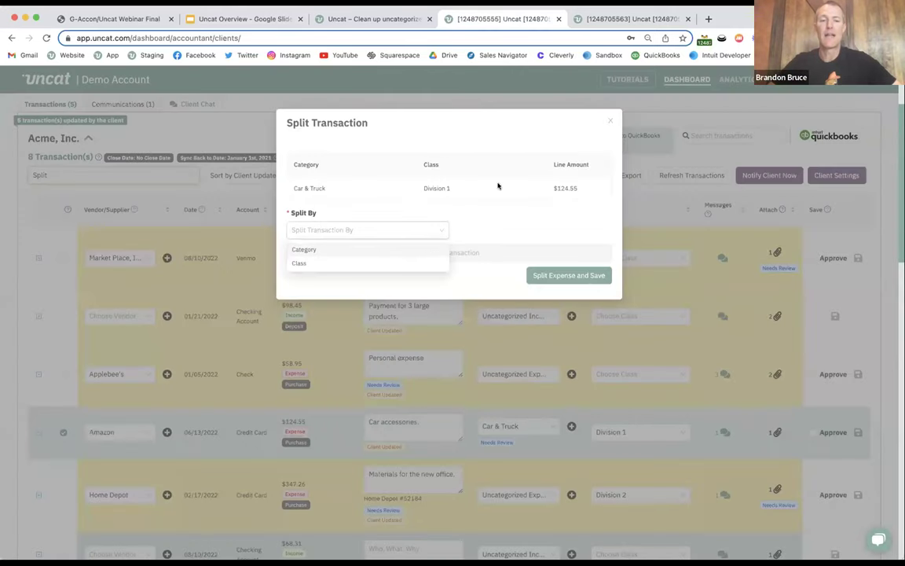
key(Escape)
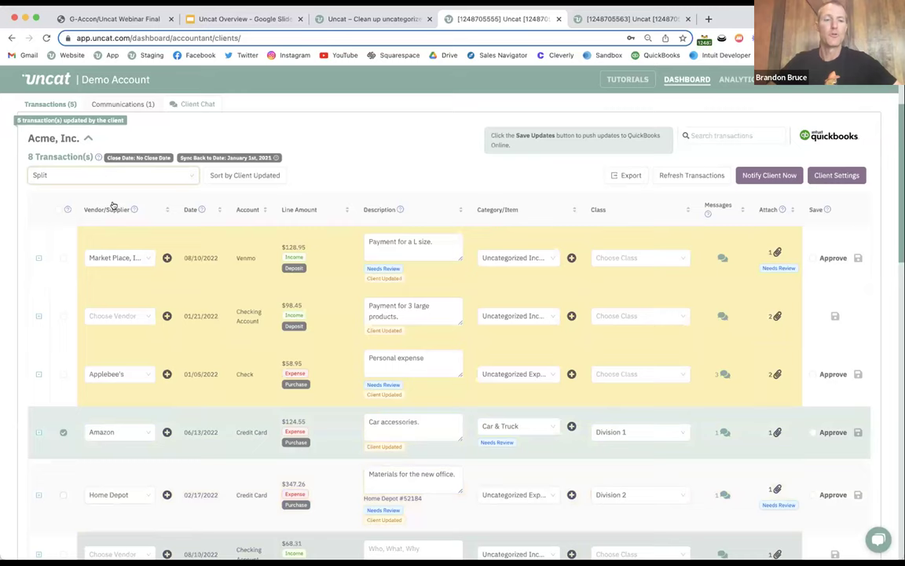
click(135, 176)
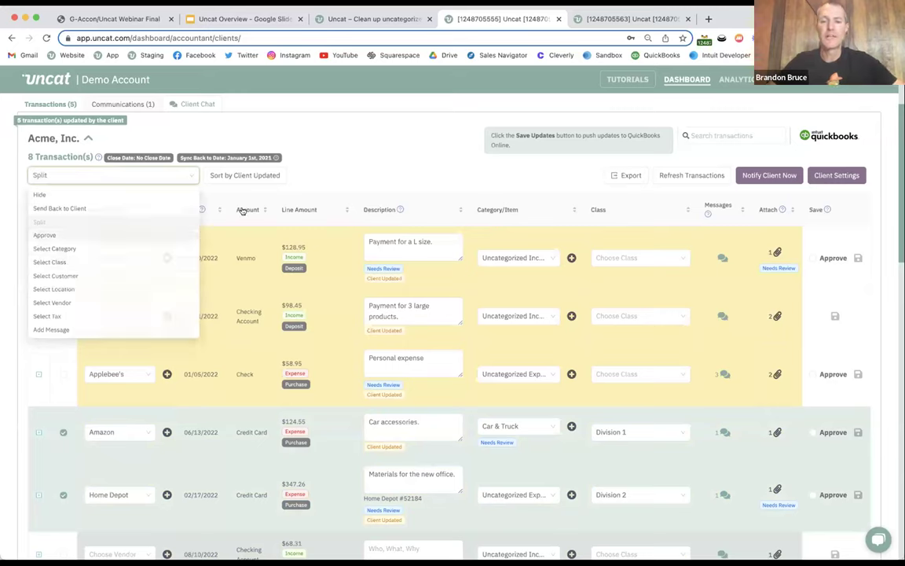
click(347, 211)
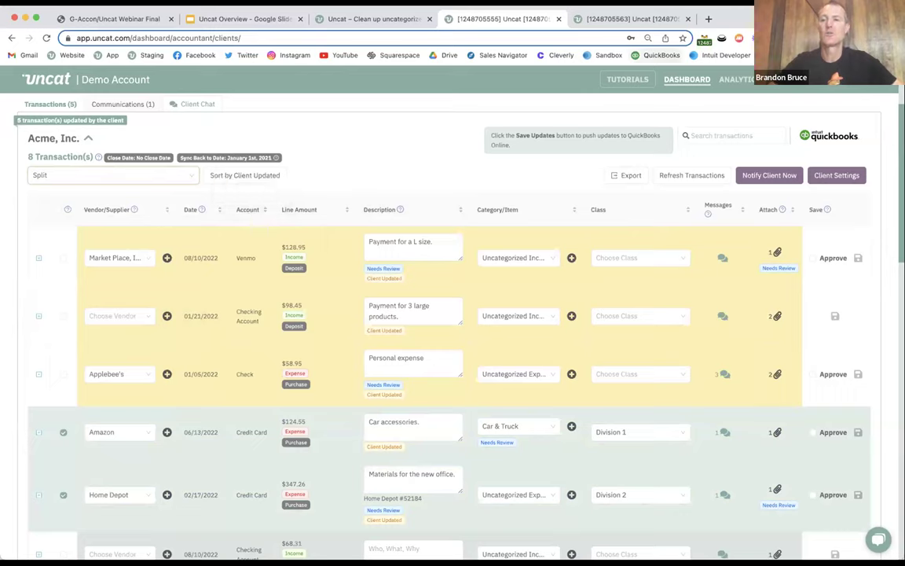
- Search Acme, Inc.'s transactions for amazon
click(731, 136)
text(amazon)
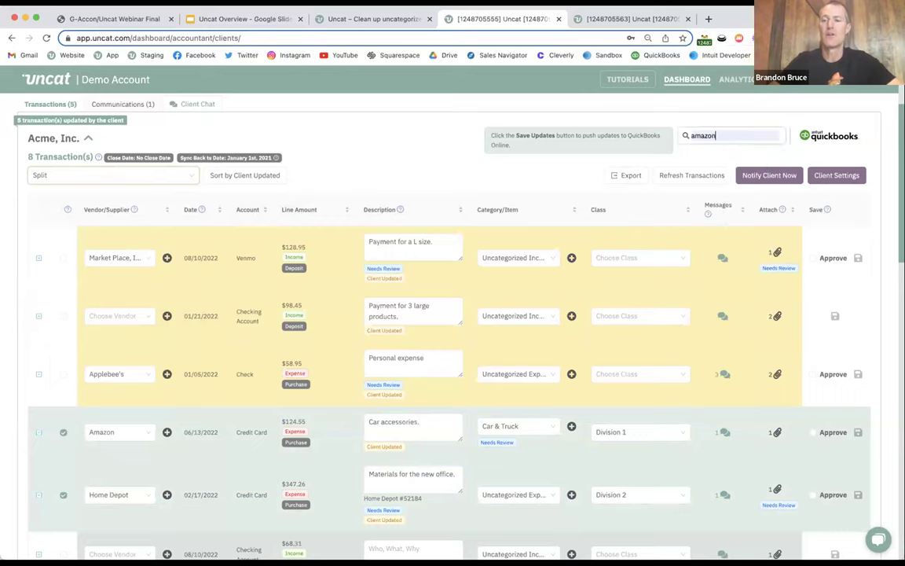
key(Return)
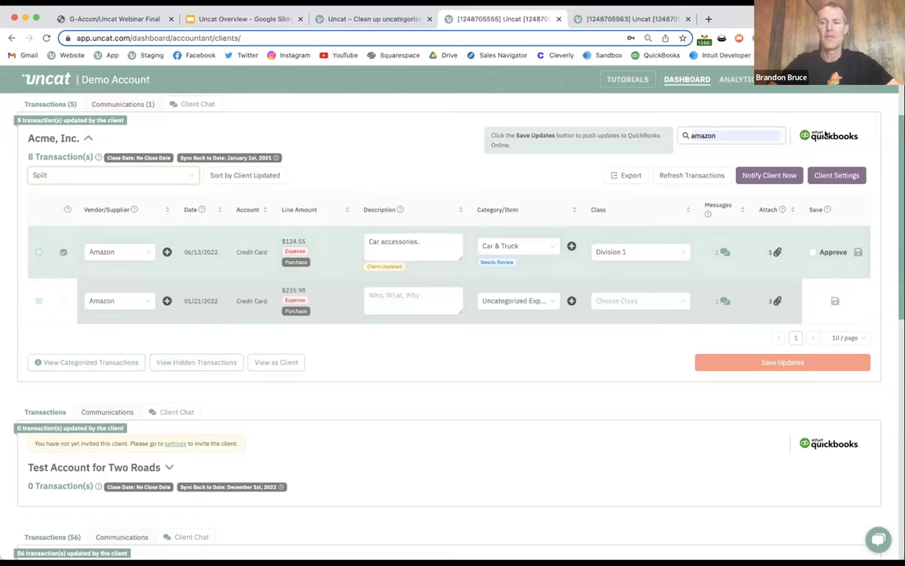
- Open the client settings for Acme, Inc. and view which missing fields can trigger a transaction sync, choosing none
scroll(848, 136, up, 1)
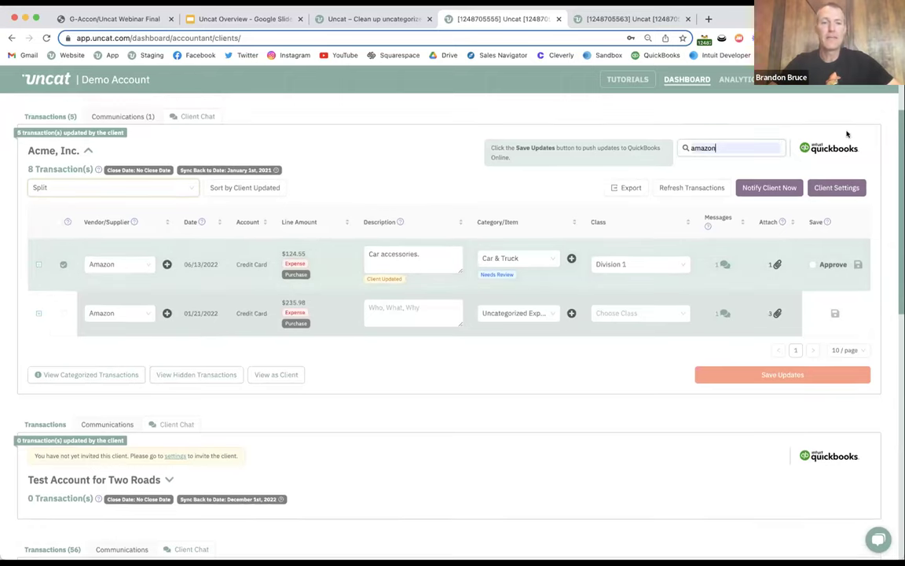
scroll(848, 135, up, 1)
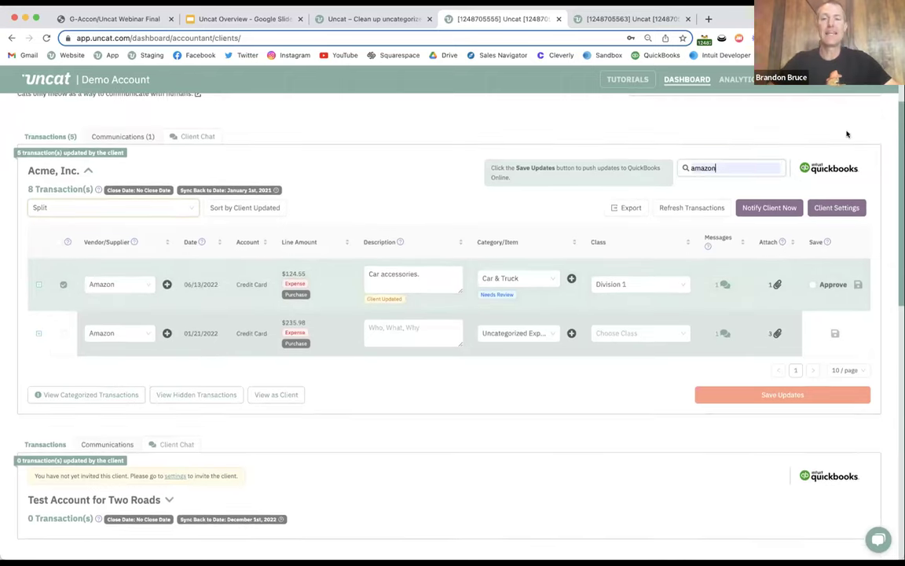
click(832, 208)
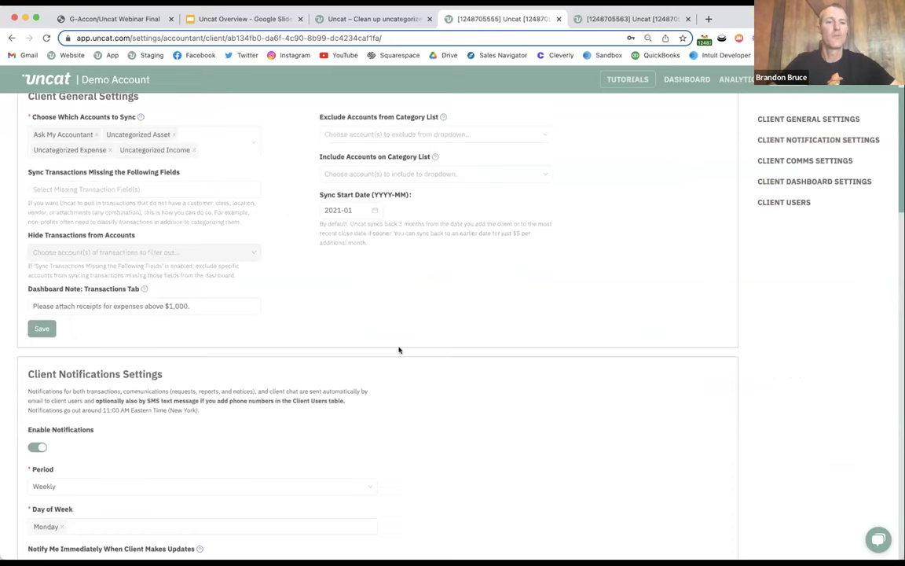
scroll(398, 350, up, 2)
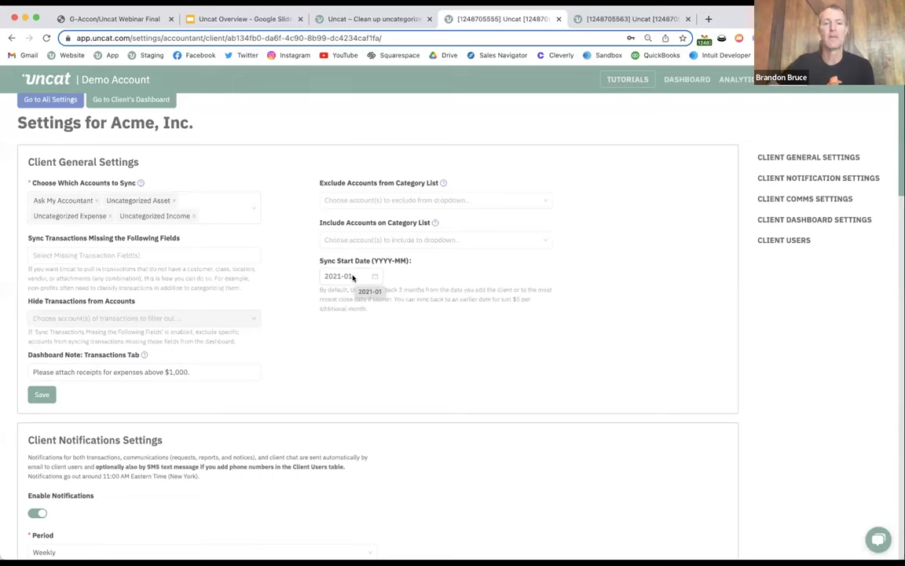
click(209, 254)
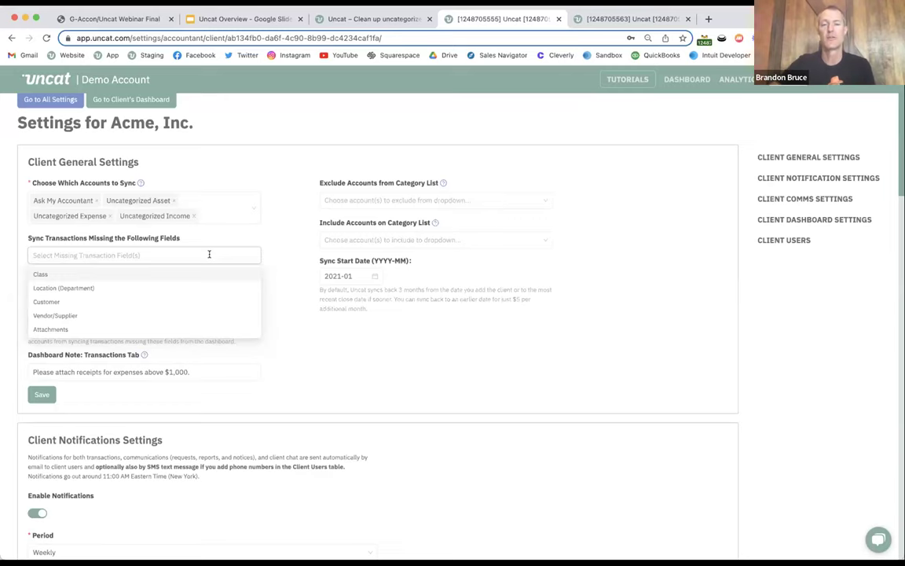
click(400, 416)
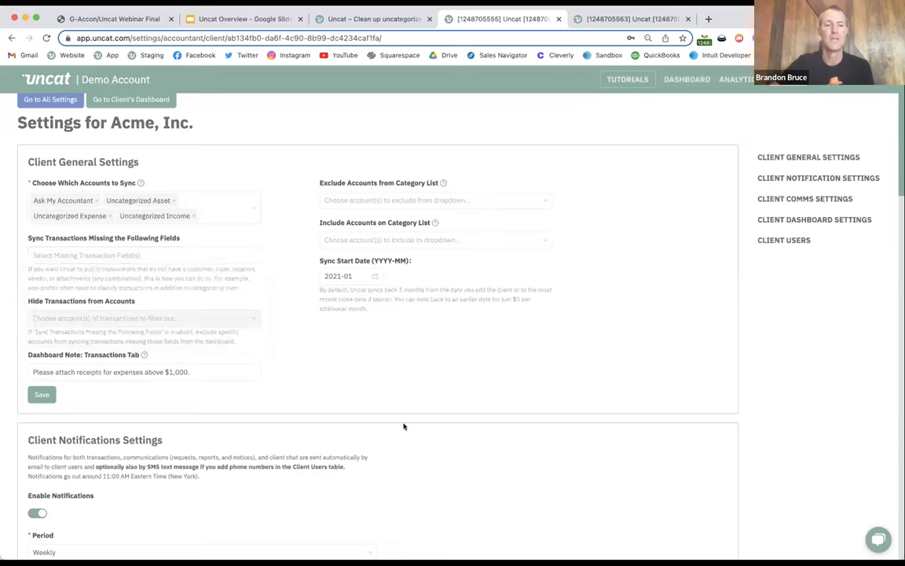
- In the Client Dashboard Settings, turn on Client Access Level (Superpowers), examine the client field permissions, and turn it off again
scroll(404, 426, down, 3)
scroll(404, 426, down, 3)
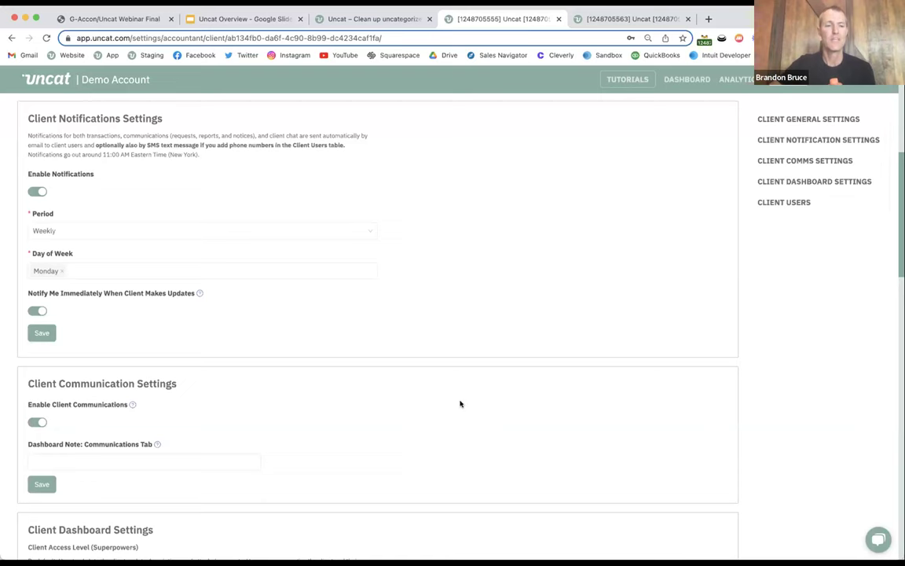
scroll(460, 404, down, 3)
scroll(460, 403, down, 2)
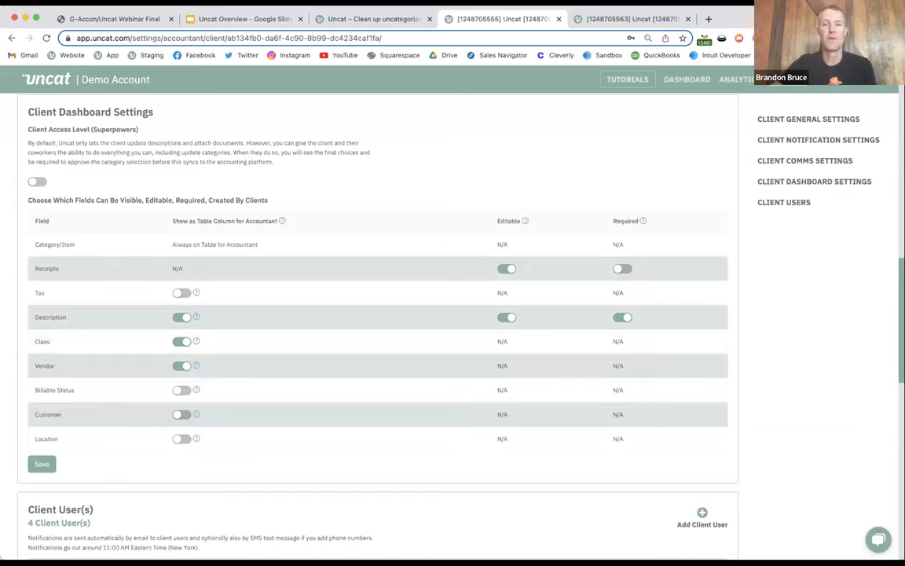
click(39, 183)
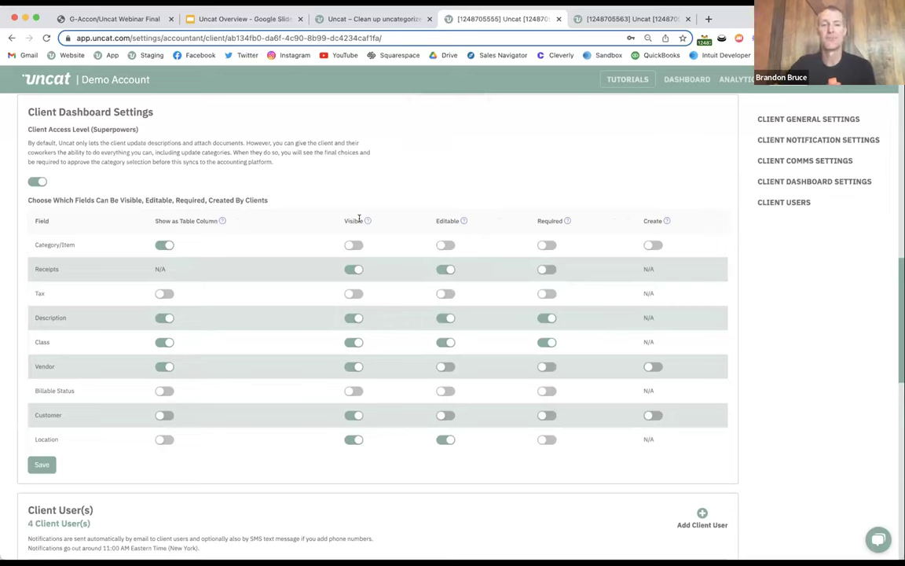
click(544, 317)
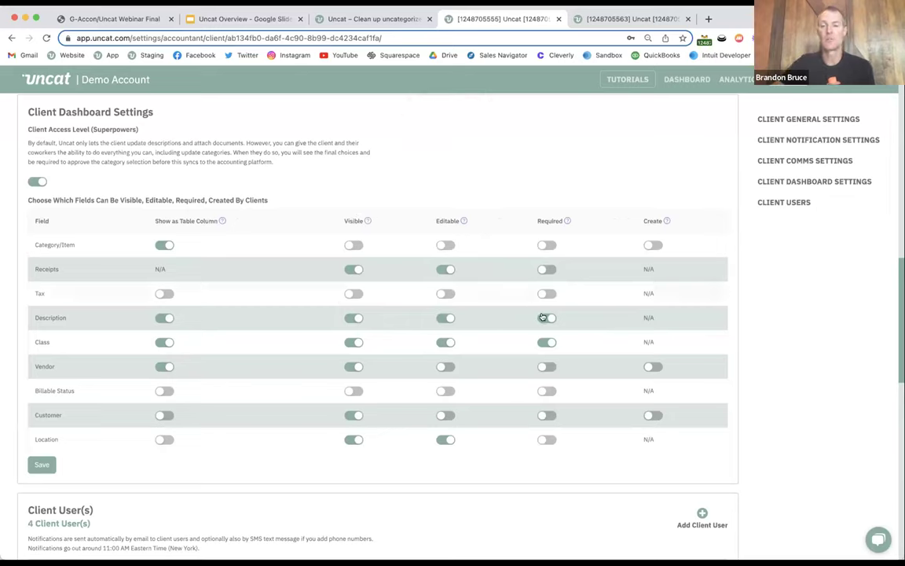
click(544, 318)
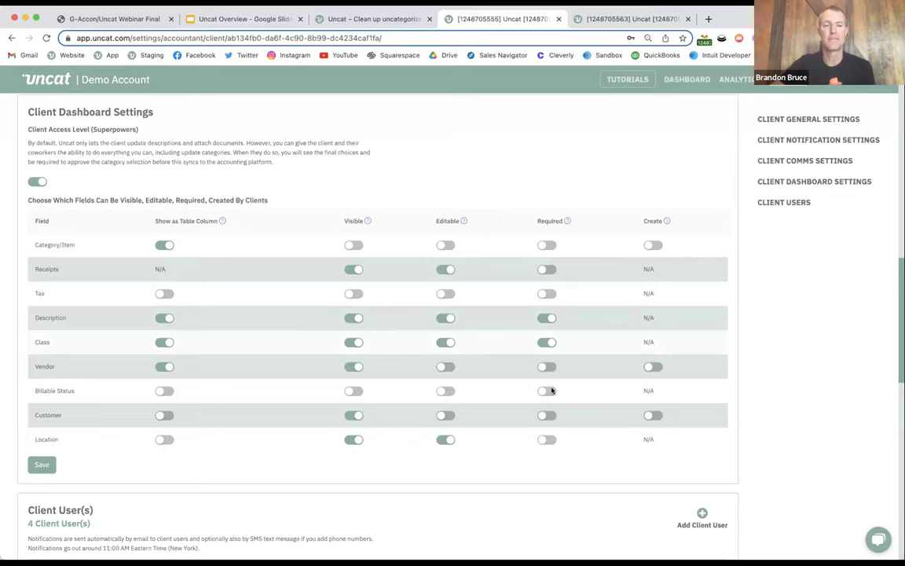
click(33, 183)
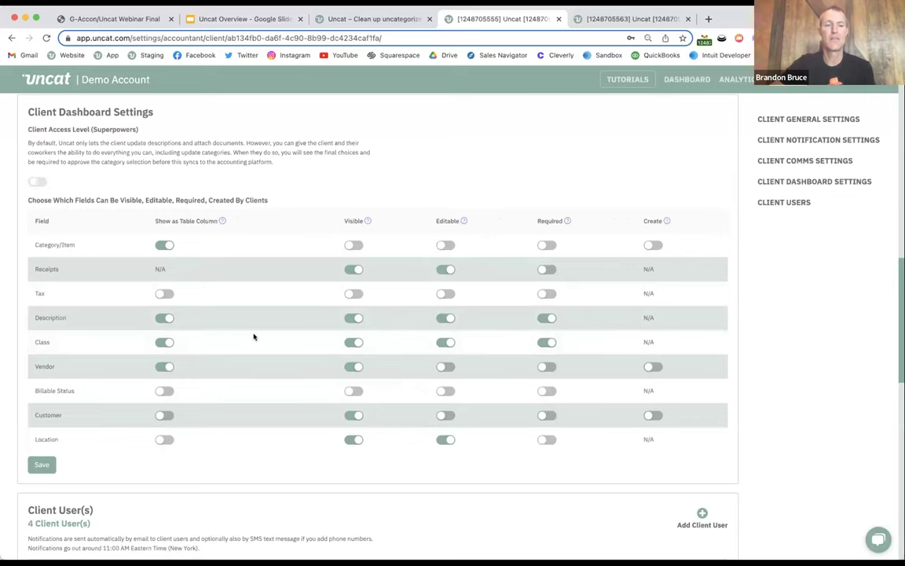
- Examine the client users' roles and their assigned payment and Uncat accounts
scroll(253, 336, down, 5)
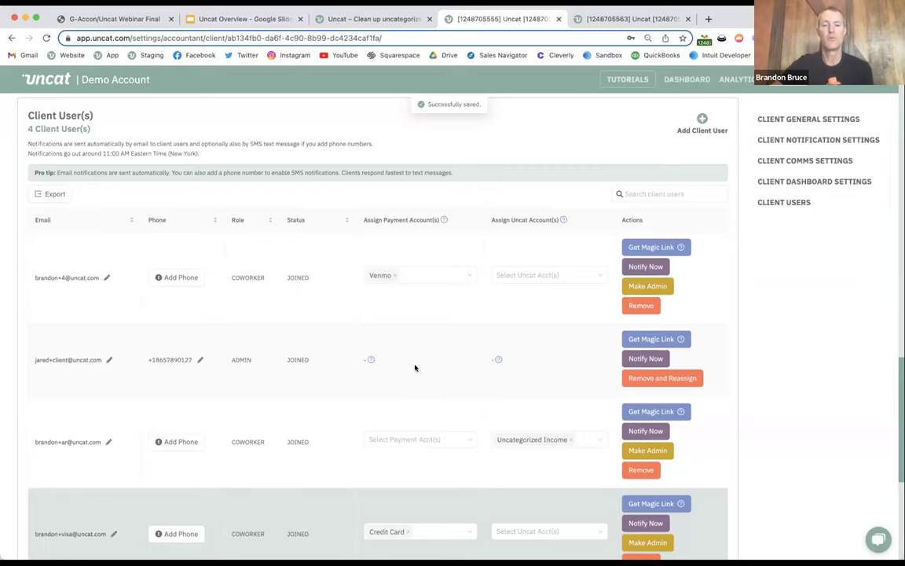
scroll(393, 310, down, 2)
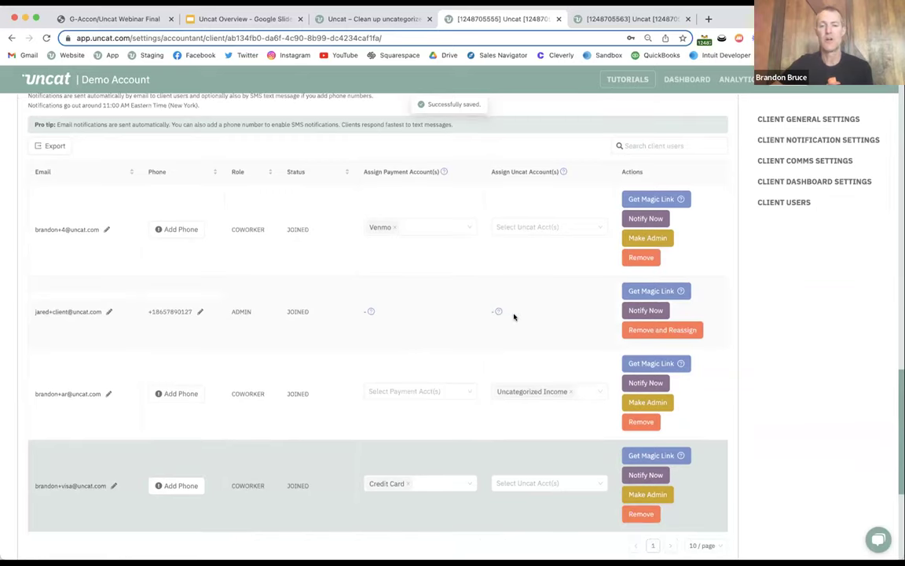
- Open the Acme, Inc. client admin's phone number for editing and close it without changes
scroll(514, 317, down, 2)
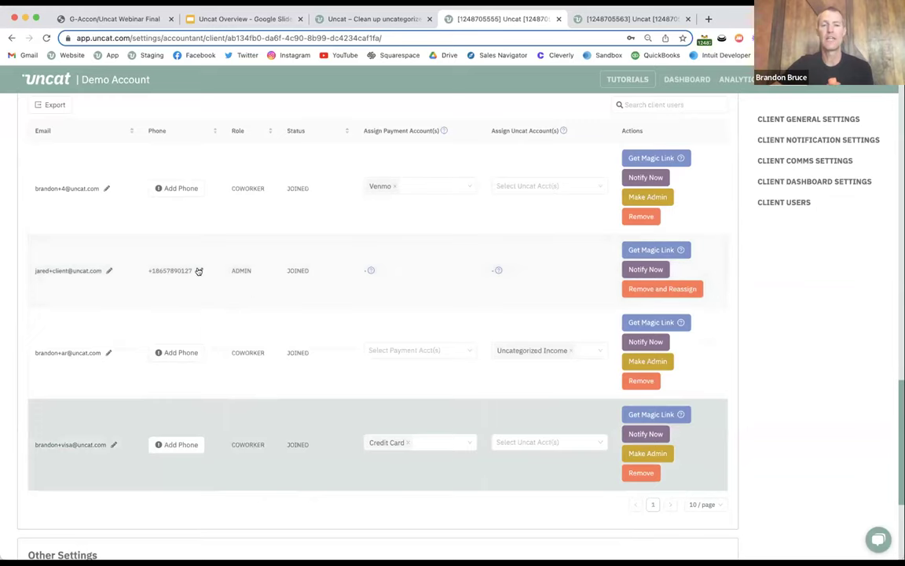
click(199, 270)
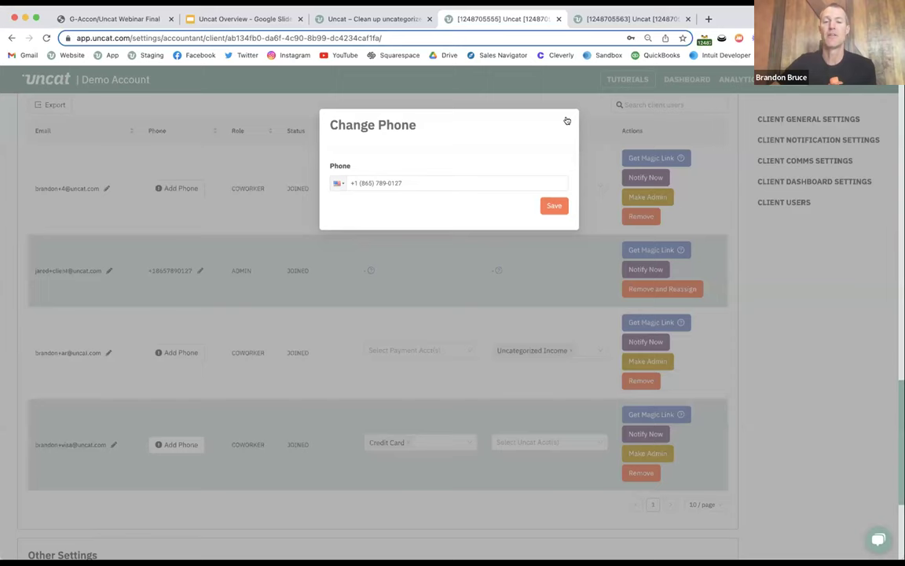
click(566, 118)
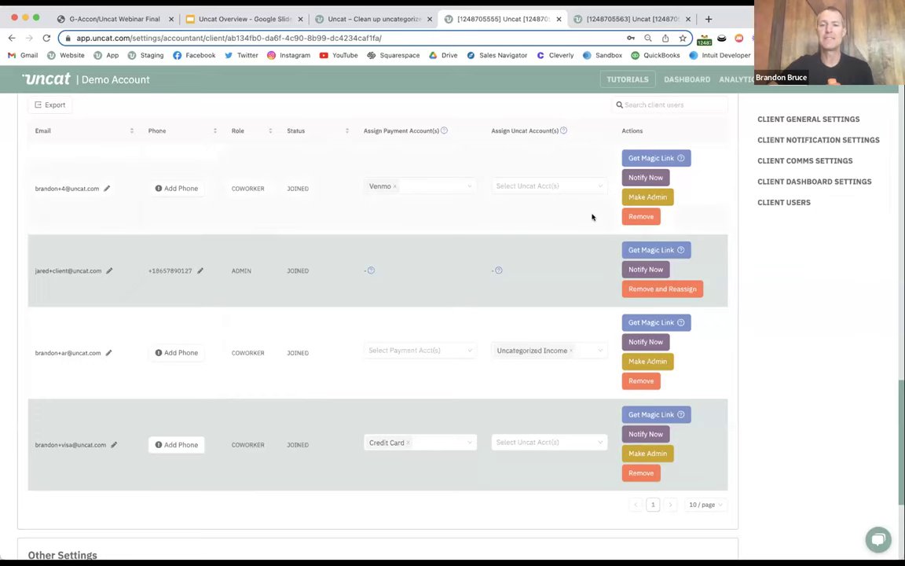
scroll(593, 217, down, 1)
scroll(593, 217, up, 2)
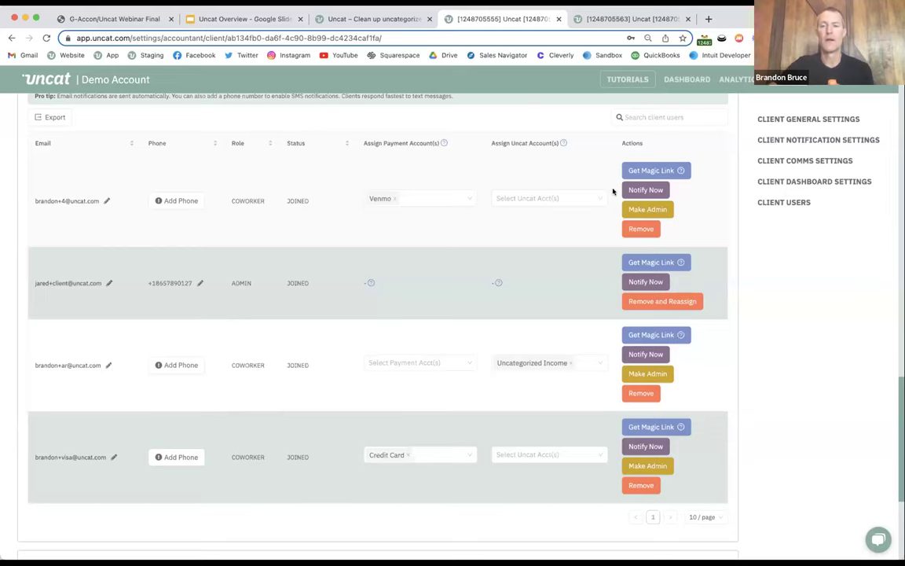
- Open the accountant settings and examine the client list and the coworkers' assigned clients
click(756, 140)
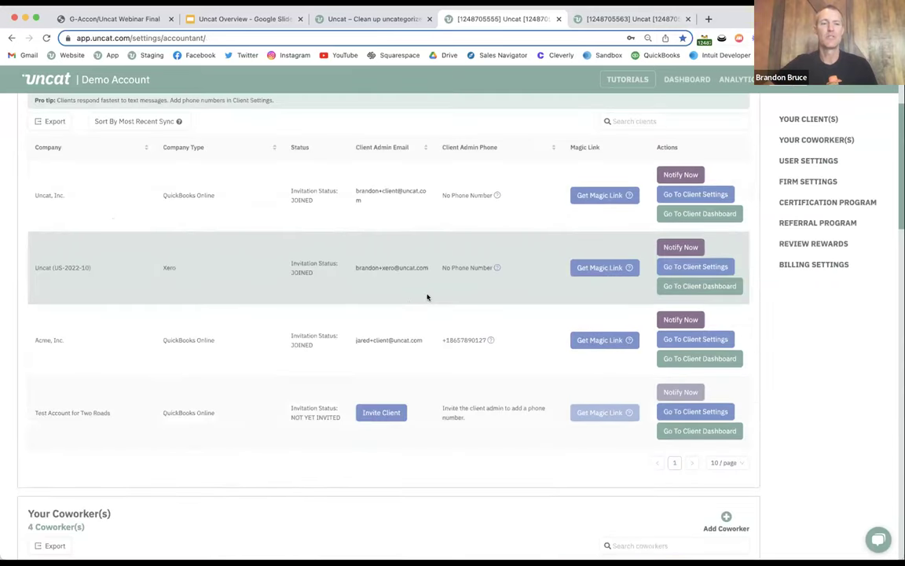
scroll(201, 343, up, 2)
scroll(201, 344, down, 1)
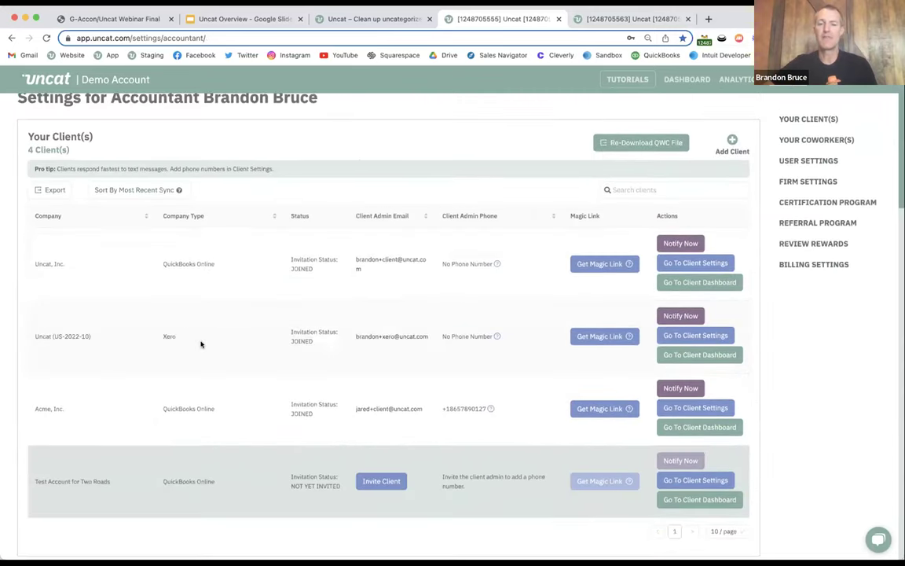
scroll(201, 344, down, 5)
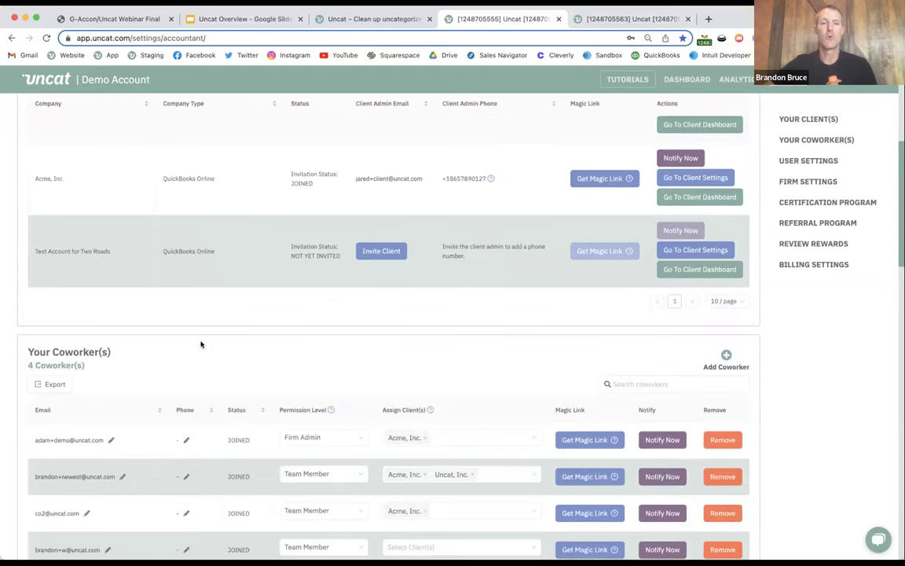
scroll(201, 344, down, 5)
scroll(202, 345, up, 1)
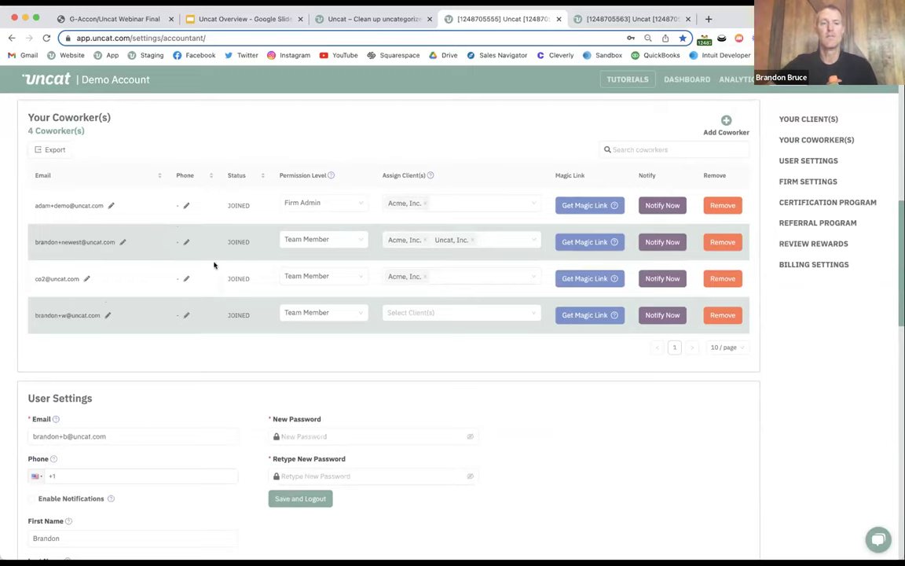
- View the permission level explanation and the levels available for the first coworker, keeping Firm Admin
mouse_move(331, 176)
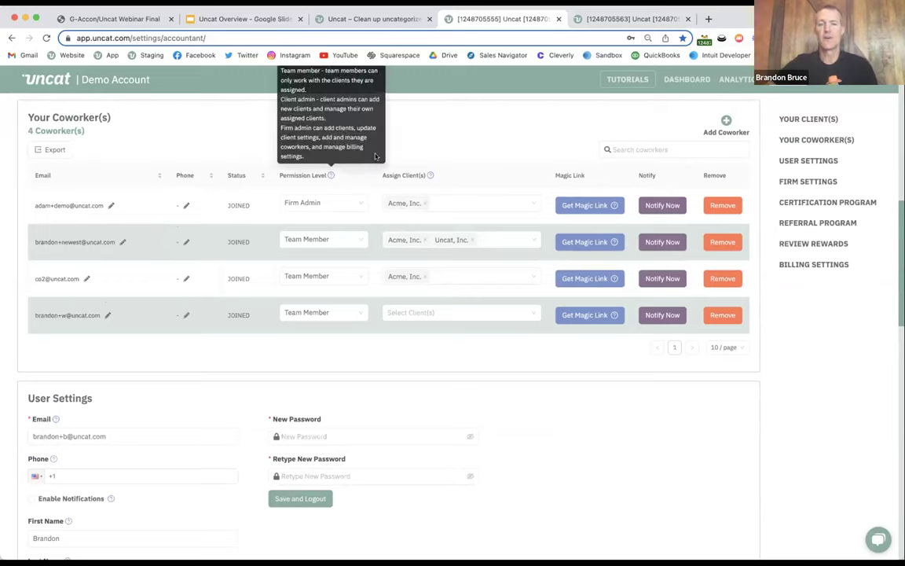
click(361, 203)
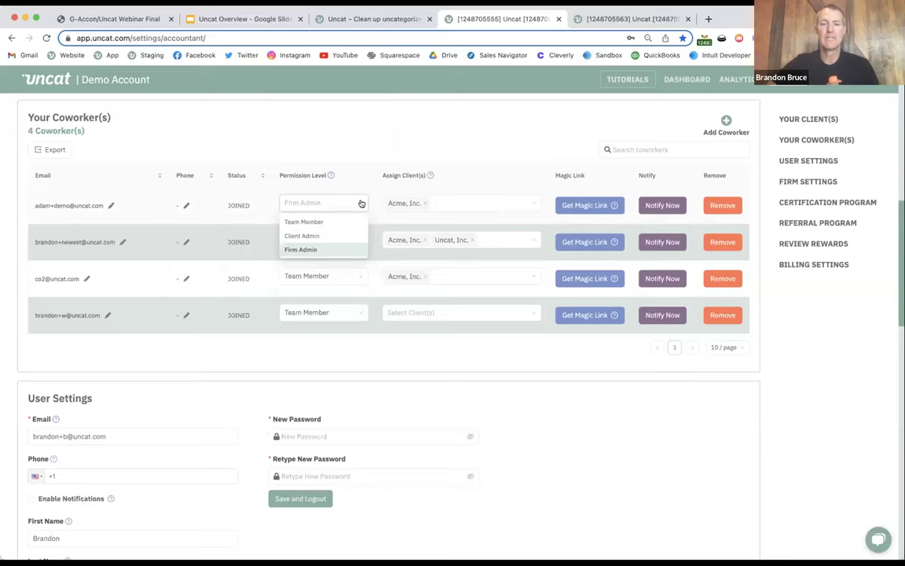
click(349, 243)
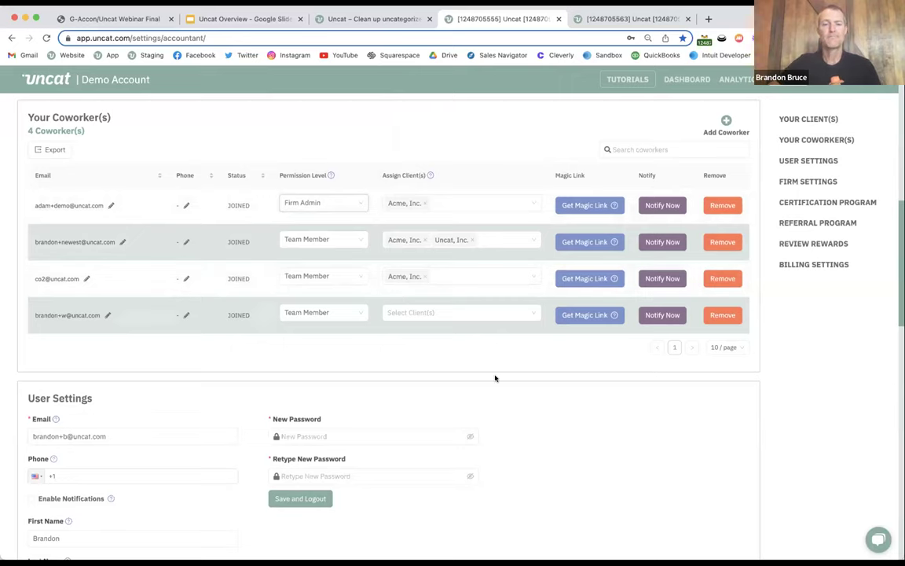
- Try a deep blue, #0C0FC3, as the color branding in the Firm Settings
scroll(495, 378, down, 3)
scroll(495, 378, down, 4)
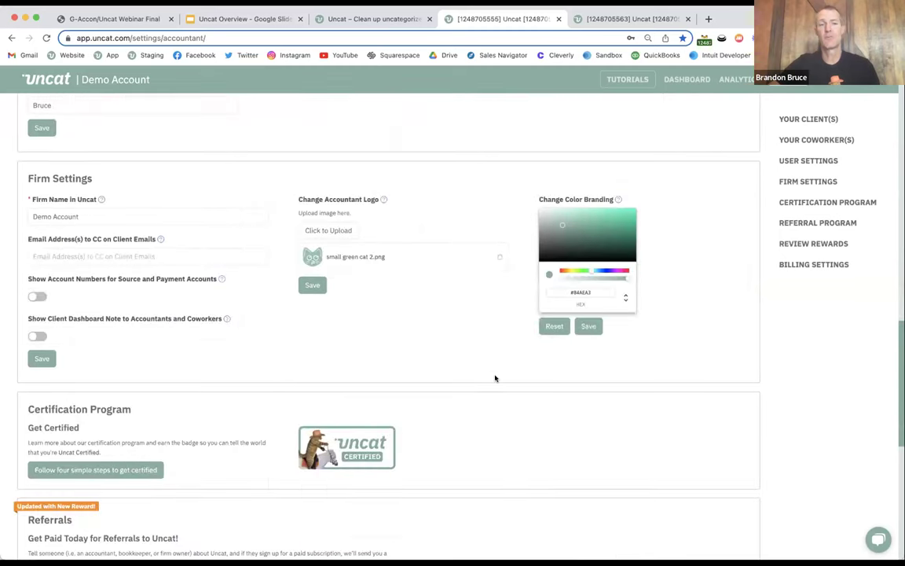
scroll(495, 378, down, 1)
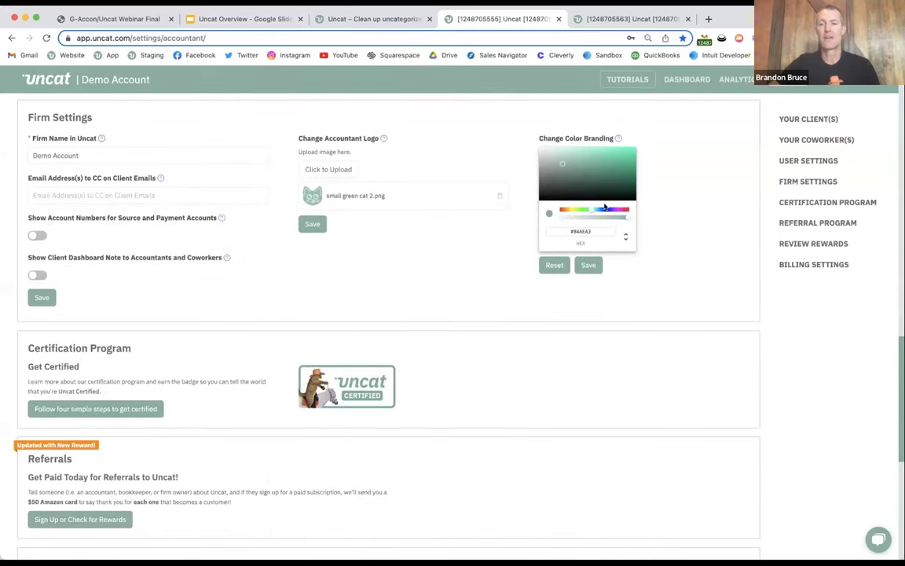
click(607, 209)
click(624, 163)
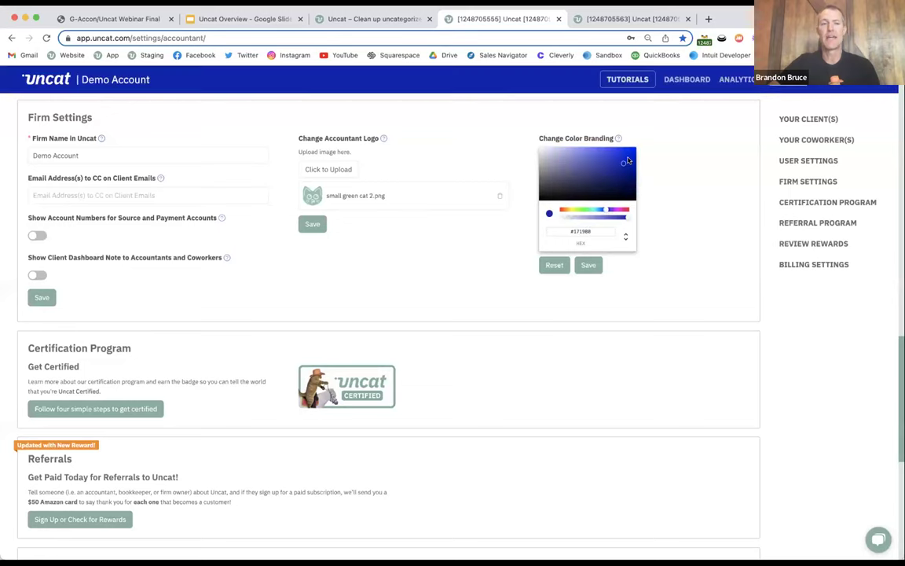
click(629, 159)
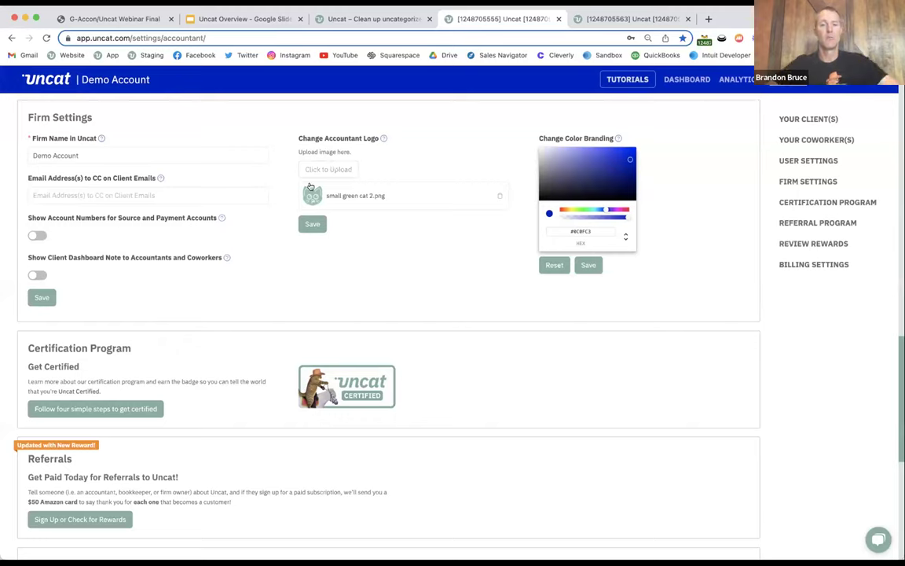
- Examine the certification program, referral, review and billing sections of the accountant settings
scroll(230, 378, down, 2)
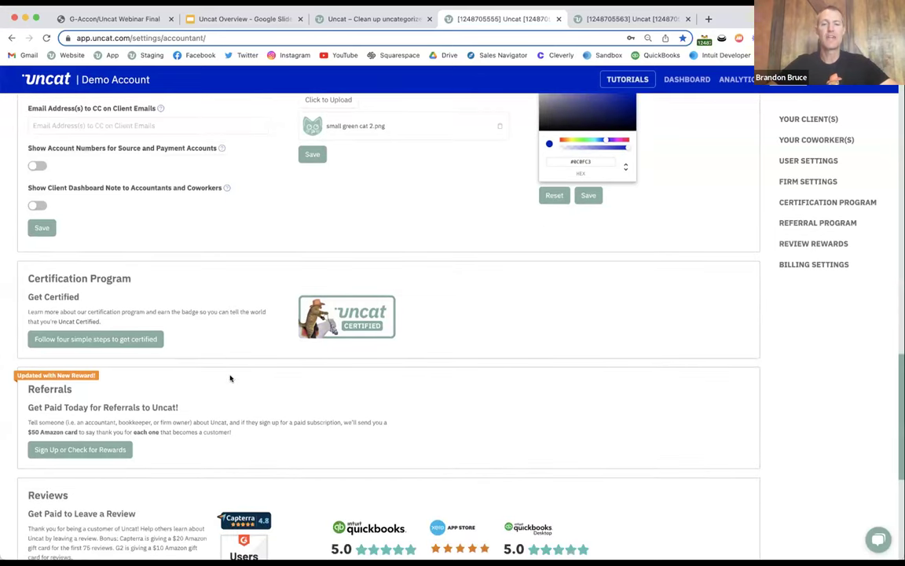
scroll(230, 378, down, 1)
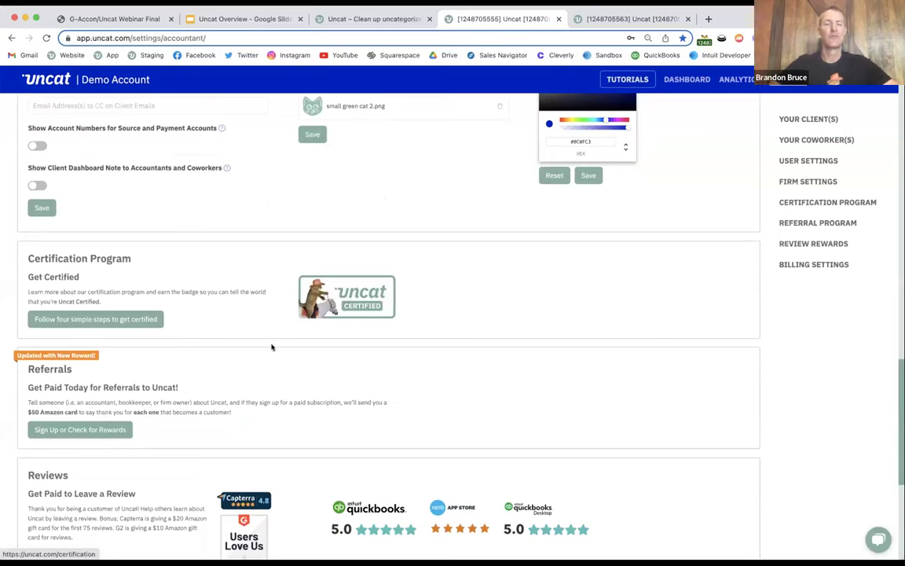
scroll(272, 347, down, 2)
scroll(272, 347, down, 3)
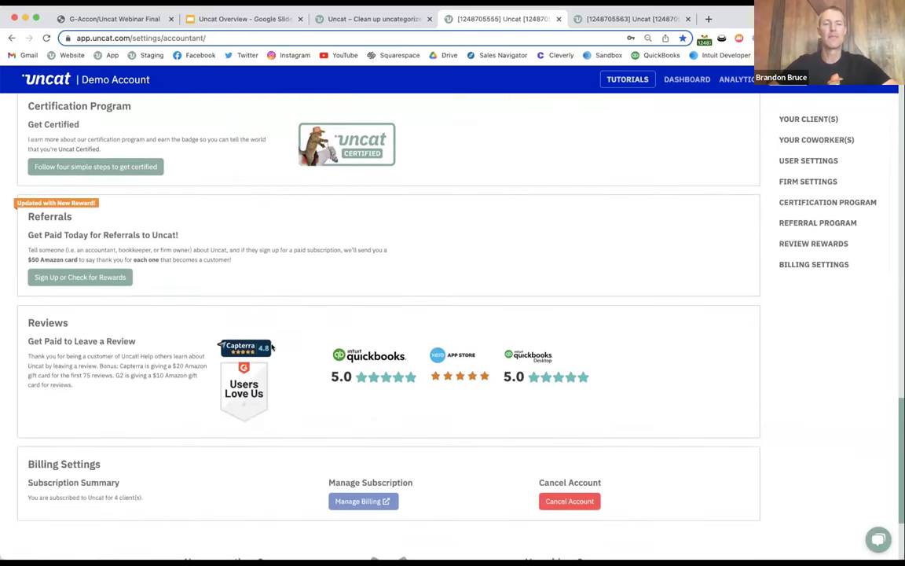
scroll(272, 346, down, 4)
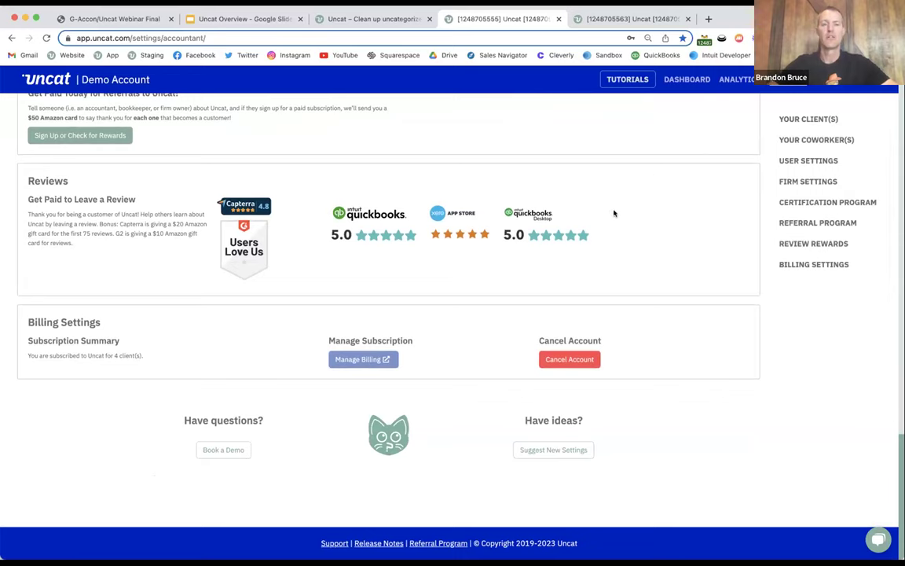
- Reset the color branding in the Firm Settings
scroll(615, 213, up, 10)
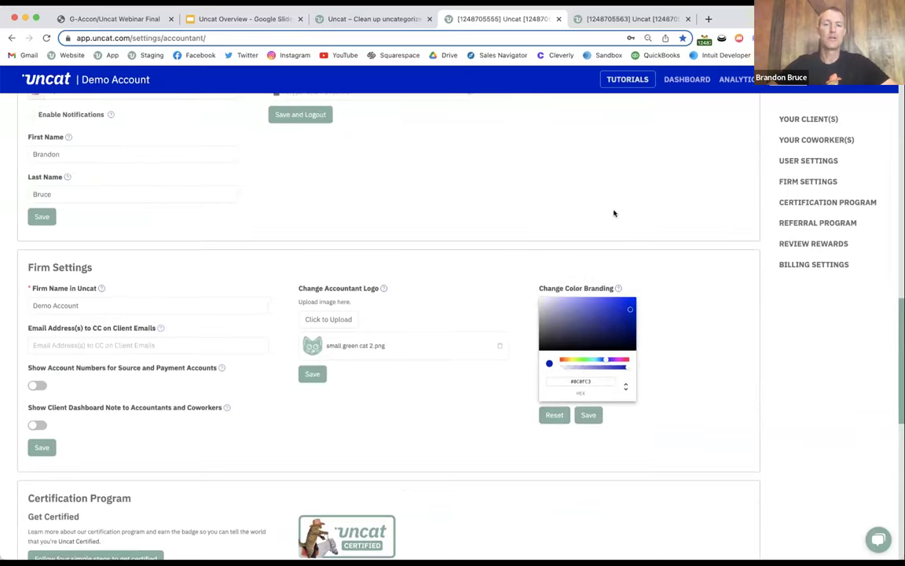
scroll(598, 275, up, 1)
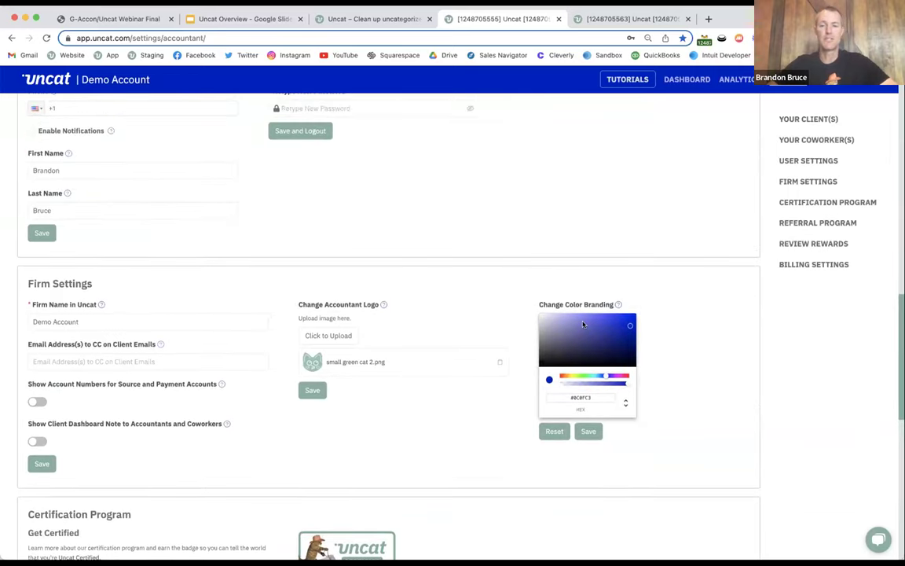
click(553, 433)
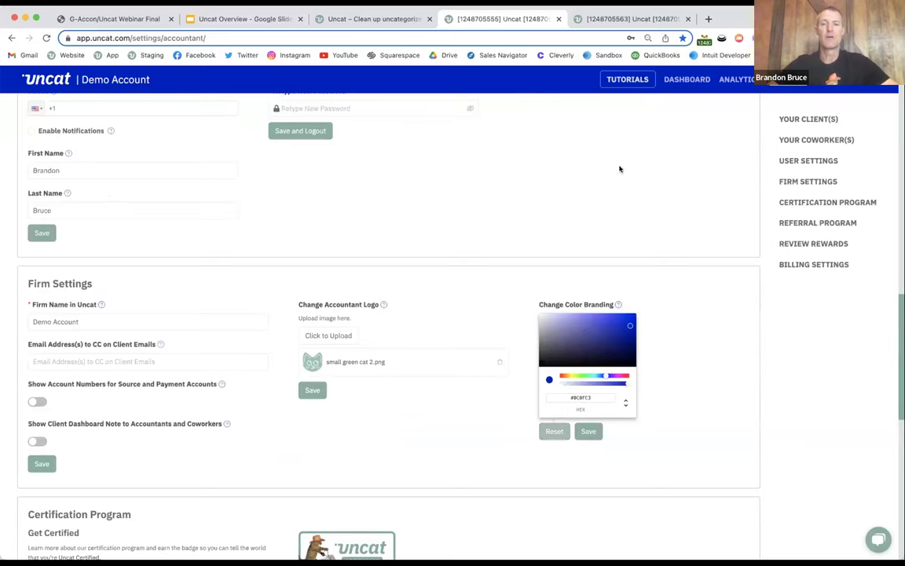
- Return to the accountant dashboard and view Acme, Inc.'s transactions and client chat
click(689, 82)
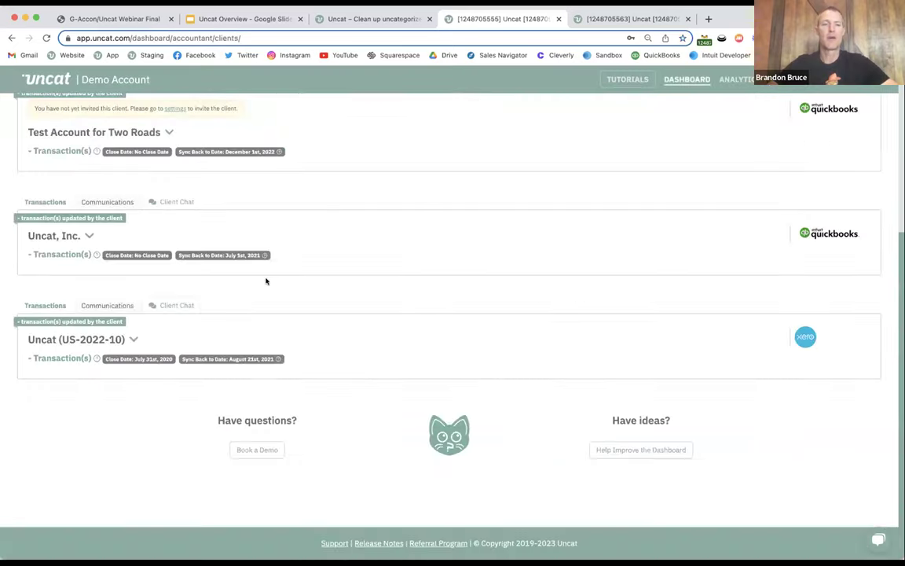
scroll(265, 280, up, 2)
scroll(93, 236, up, 4)
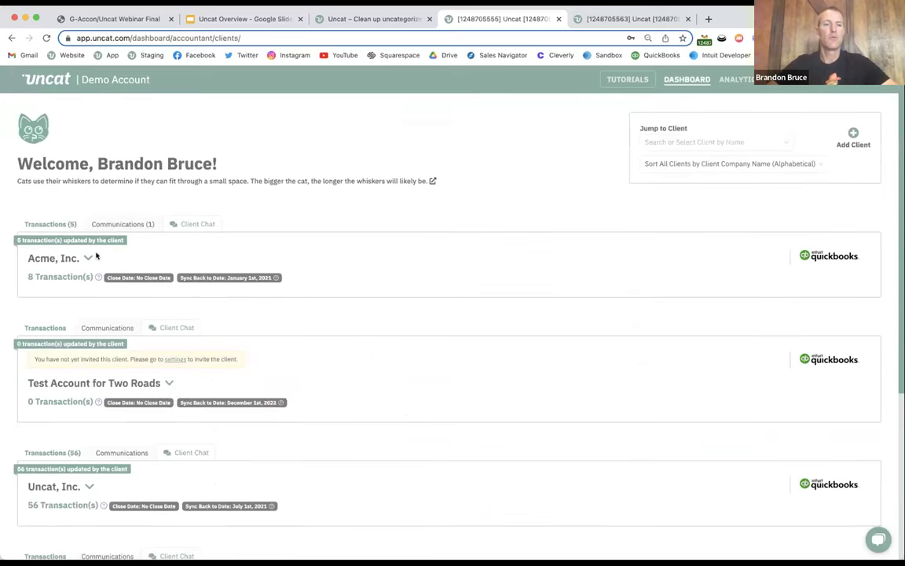
click(69, 225)
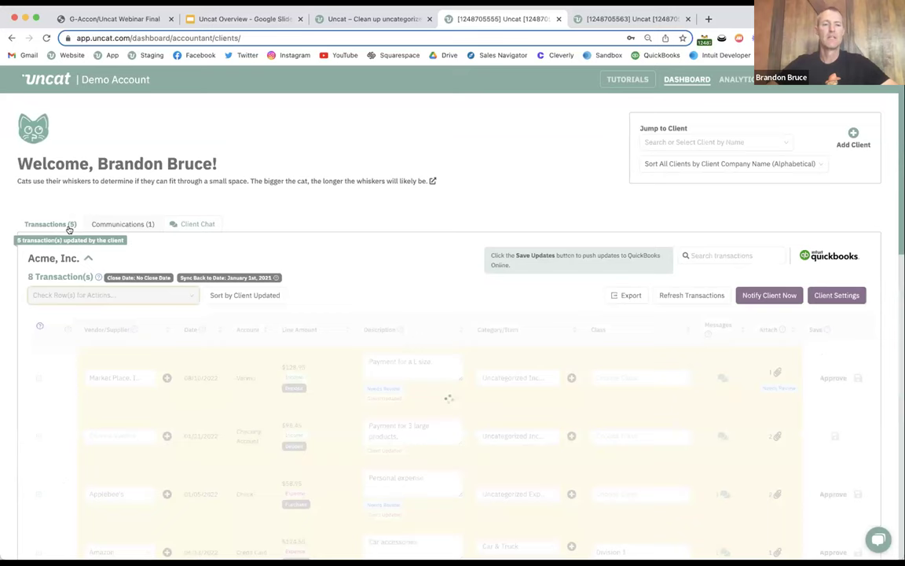
click(197, 224)
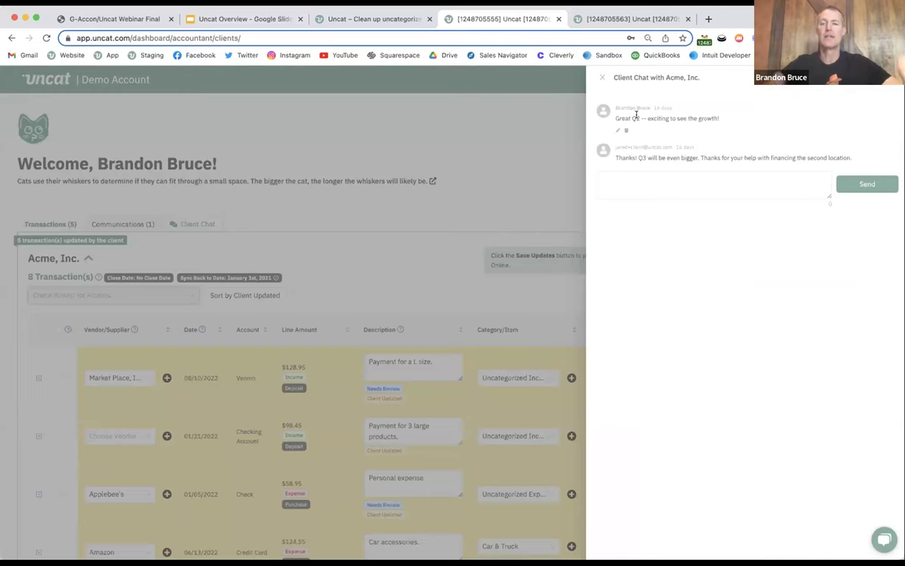
- Expand Acme, Inc.'s communications, view the files attached to the W9 request, and close them
click(136, 228)
click(136, 227)
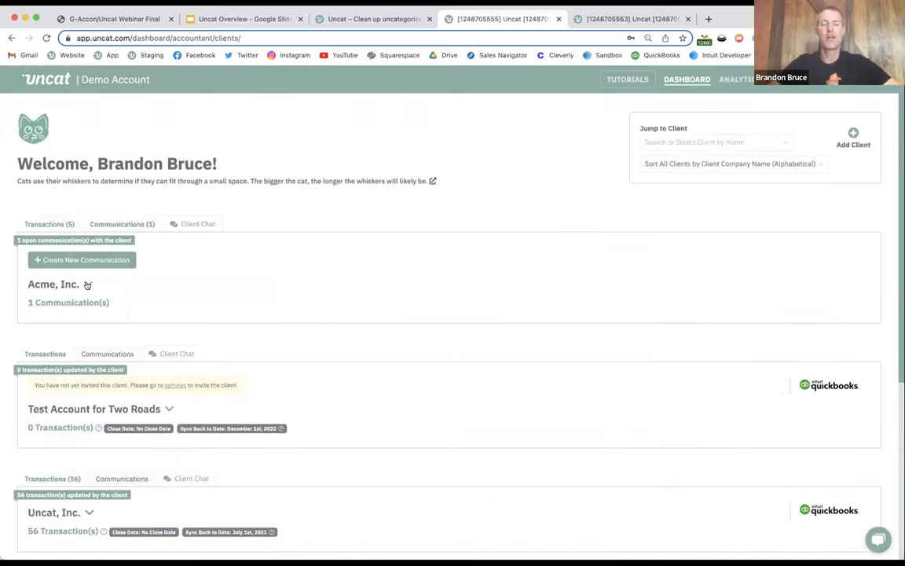
click(88, 285)
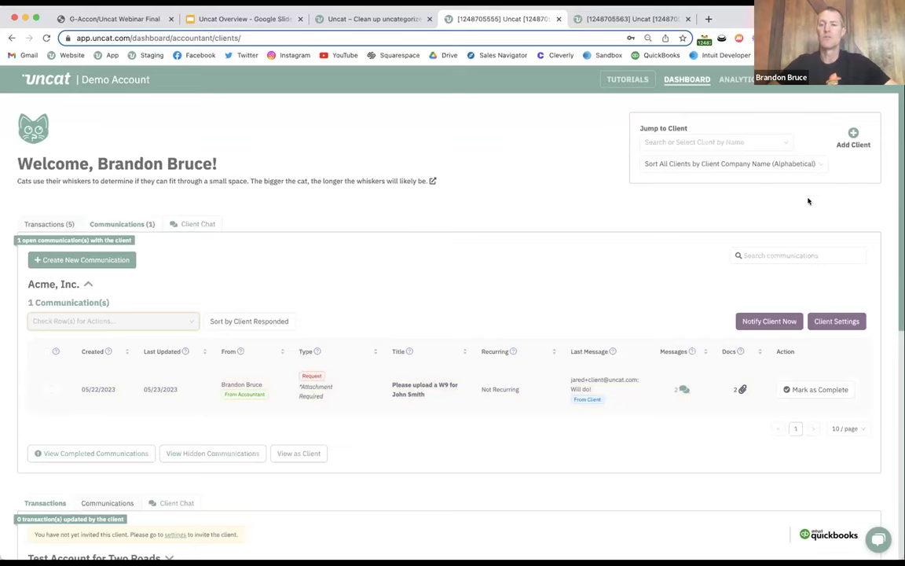
click(742, 390)
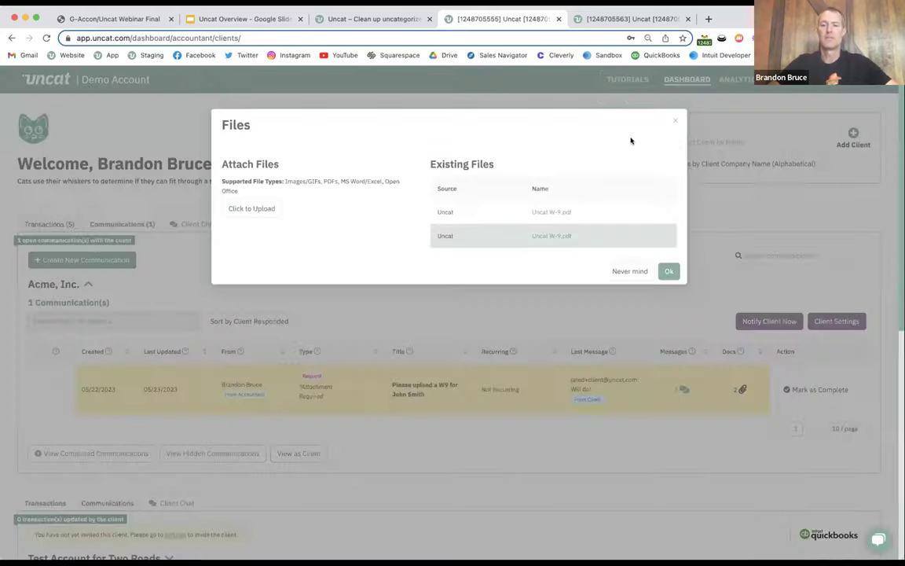
click(674, 122)
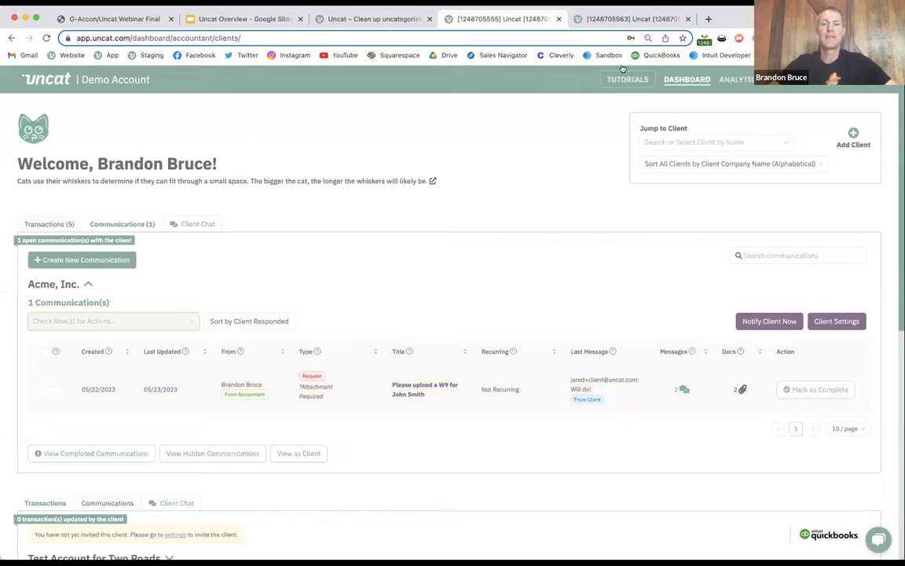
- Switch to the client dashboard and view Acme, Inc.'s communications there
click(620, 22)
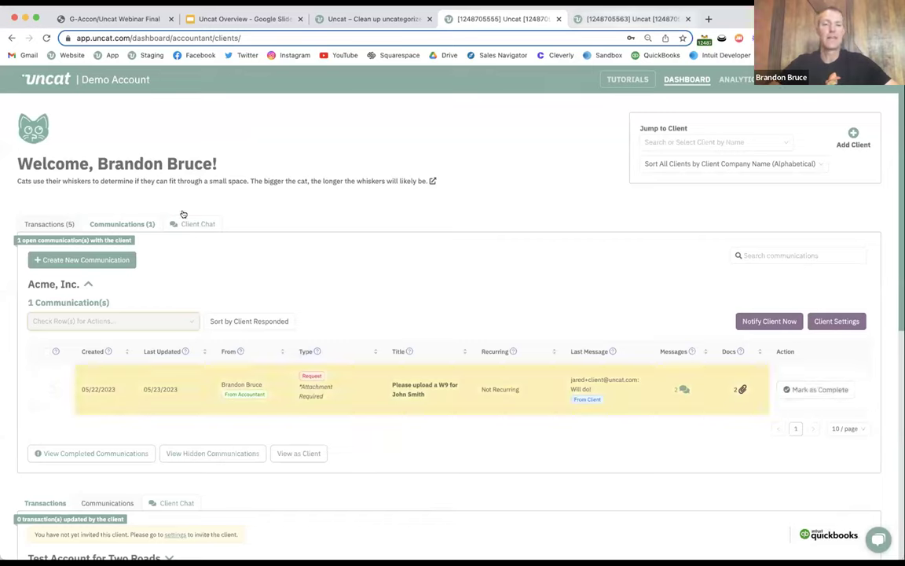
click(133, 216)
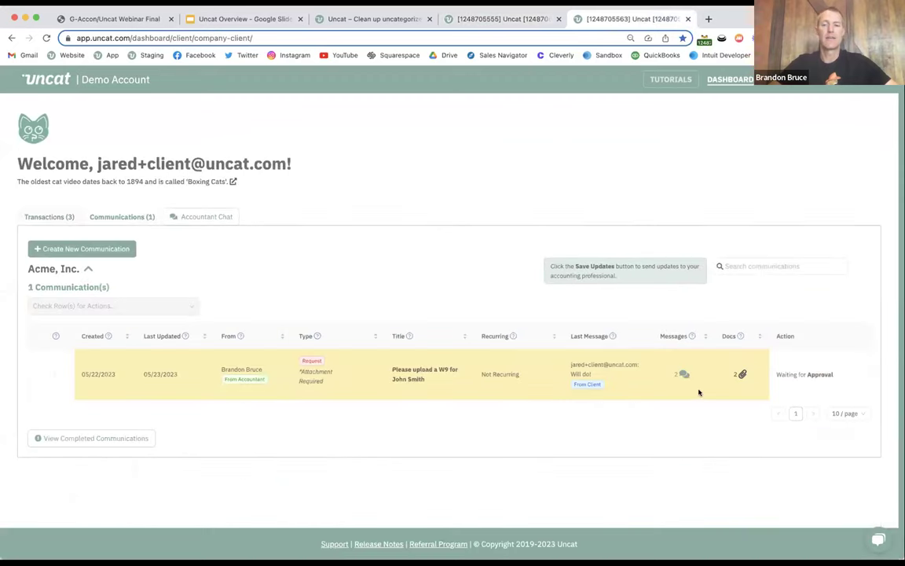